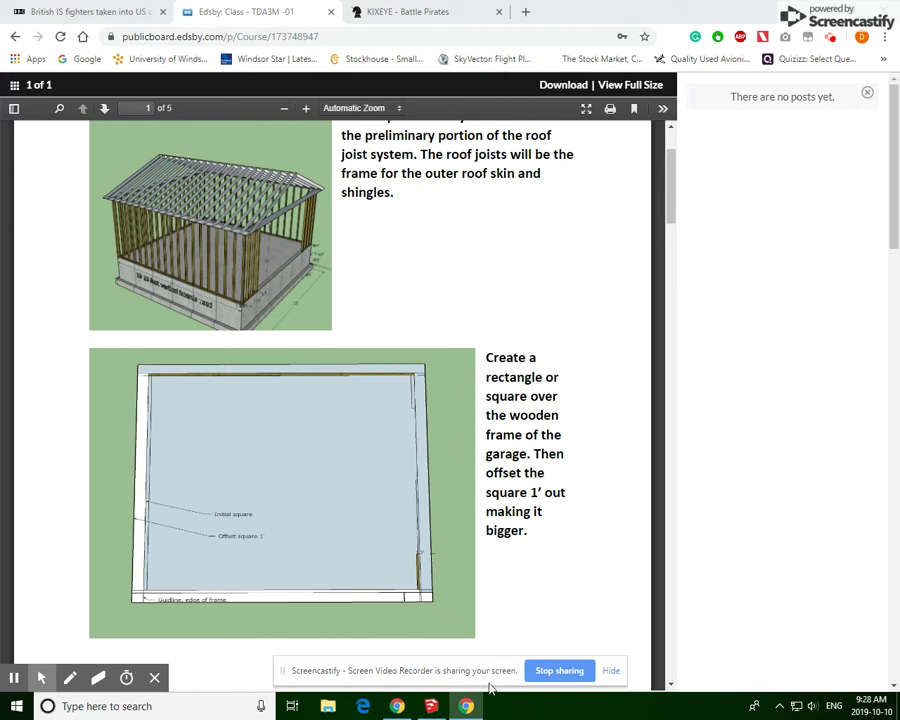
Zoom to the whole garage frame and orbit to look straight down on it.
click(431, 706)
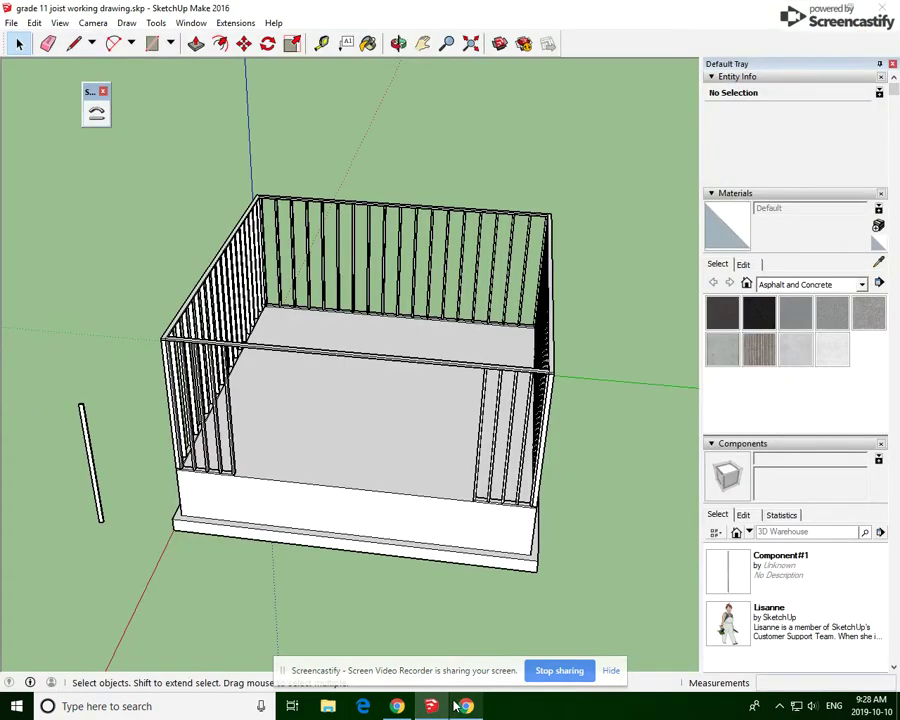
click(471, 43)
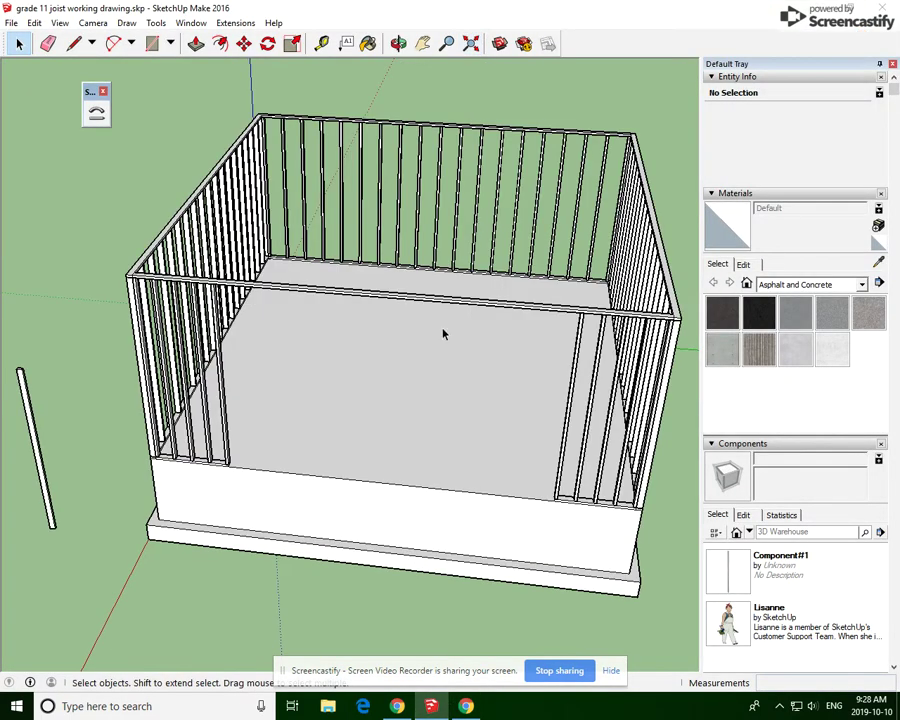
click(398, 43)
drag(235, 492, 470, 474)
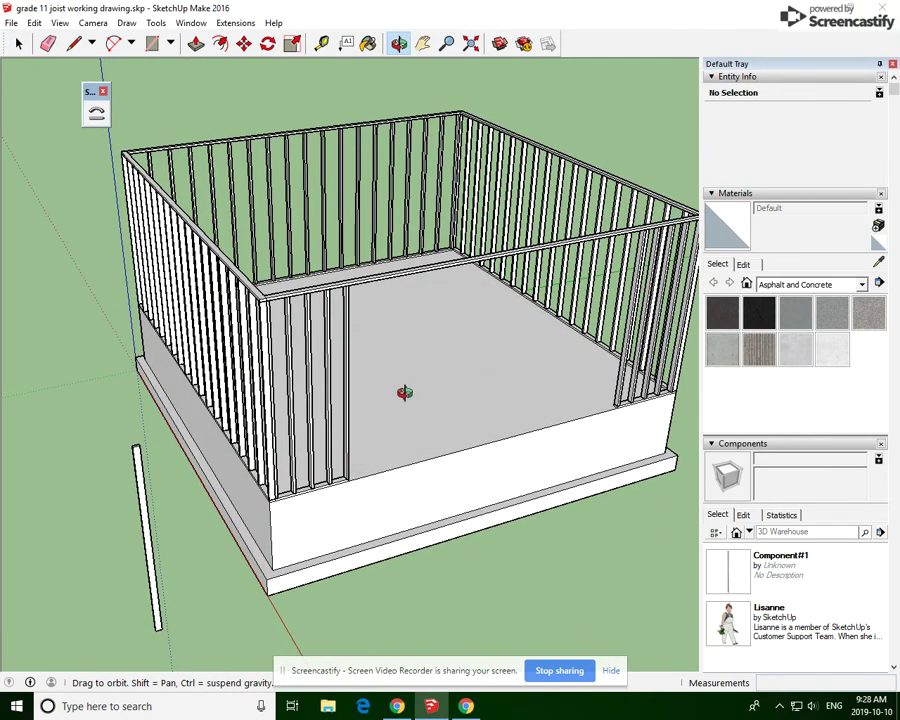
drag(534, 313, 396, 476)
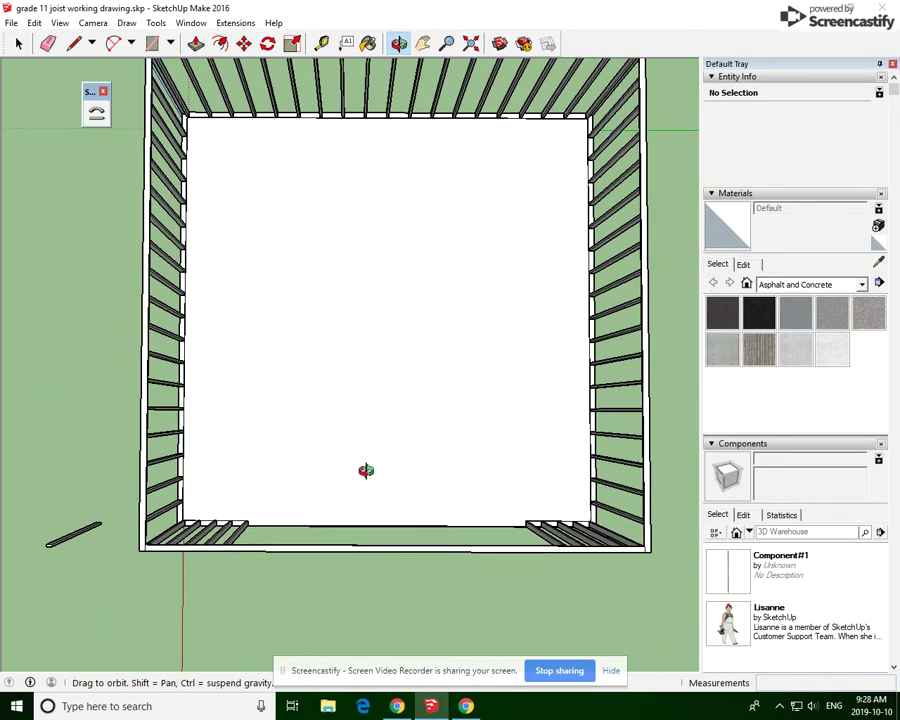
scroll(366, 471, down, 2)
Draw 1' by 1' squares at the frame's bottom-left and top-right corners.
click(150, 43)
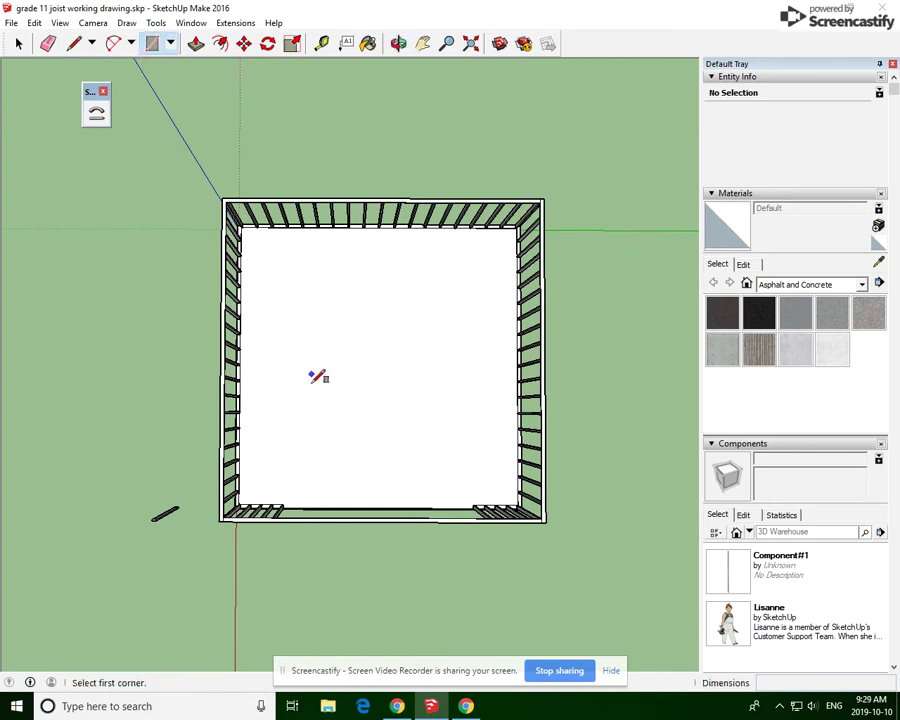
scroll(207, 513, up, 4)
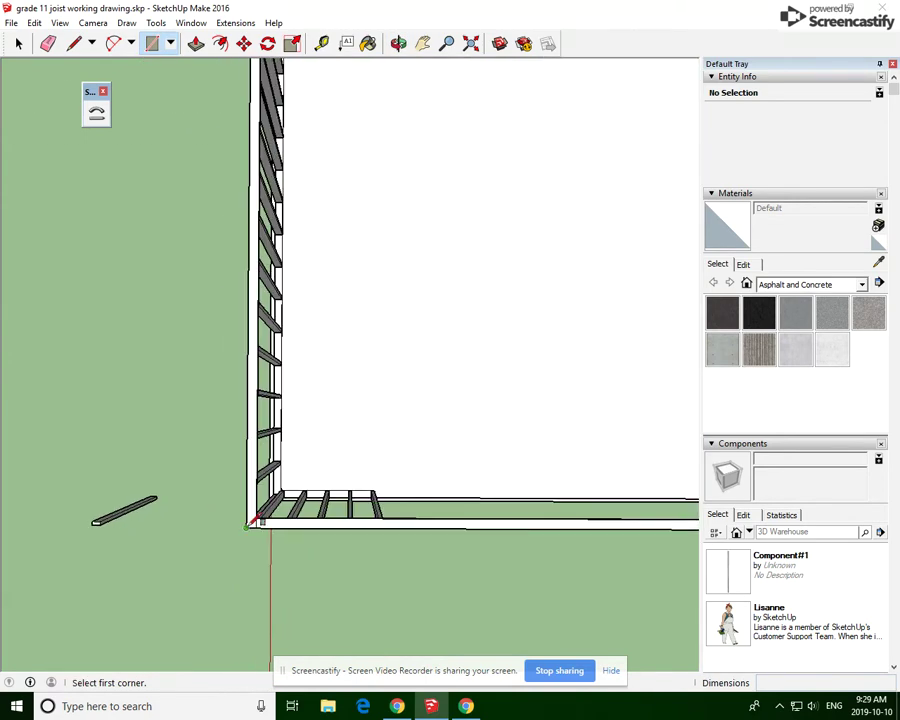
click(250, 523)
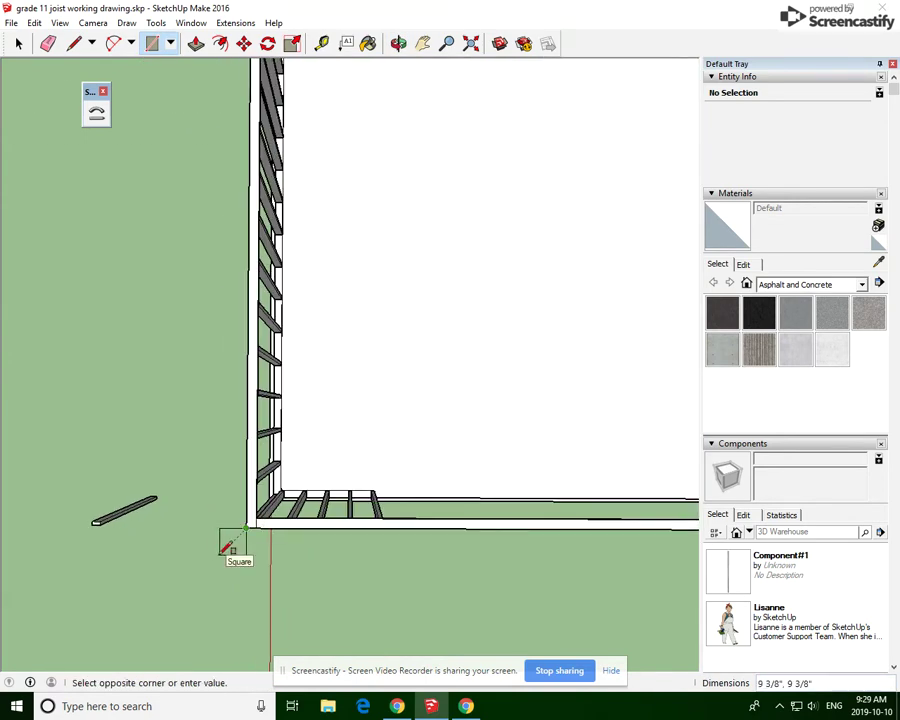
text(1', 1')
key(Return)
scroll(224, 545, down, 5)
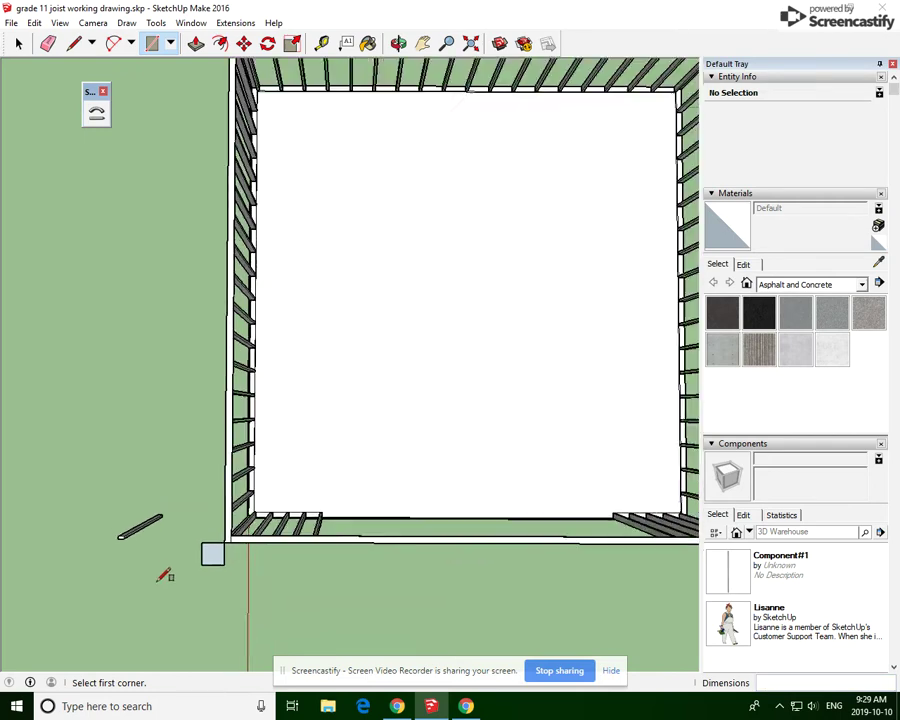
scroll(506, 220, up, 5)
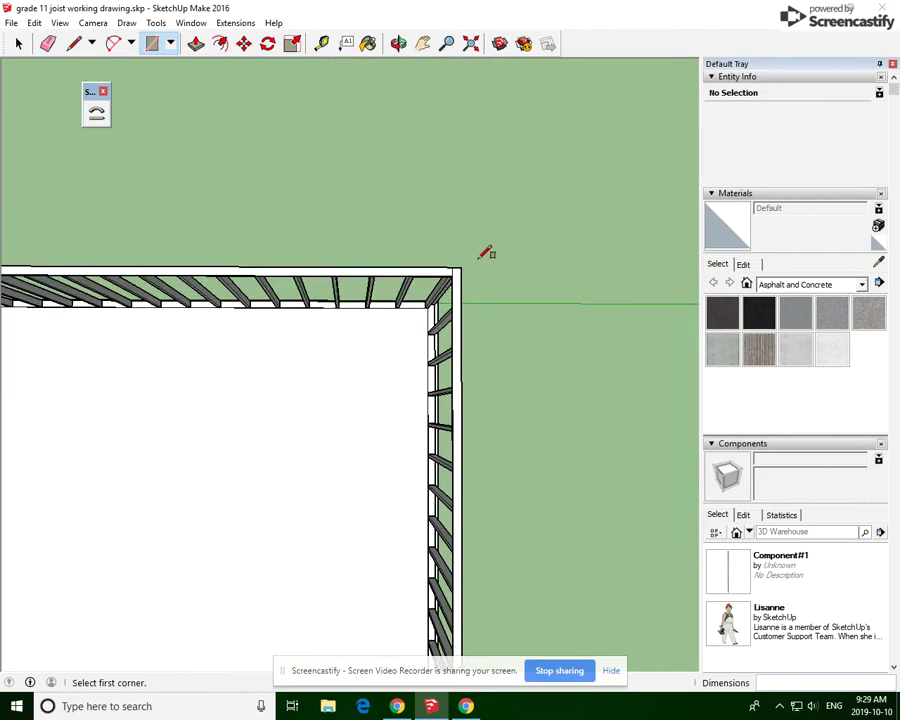
click(461, 268)
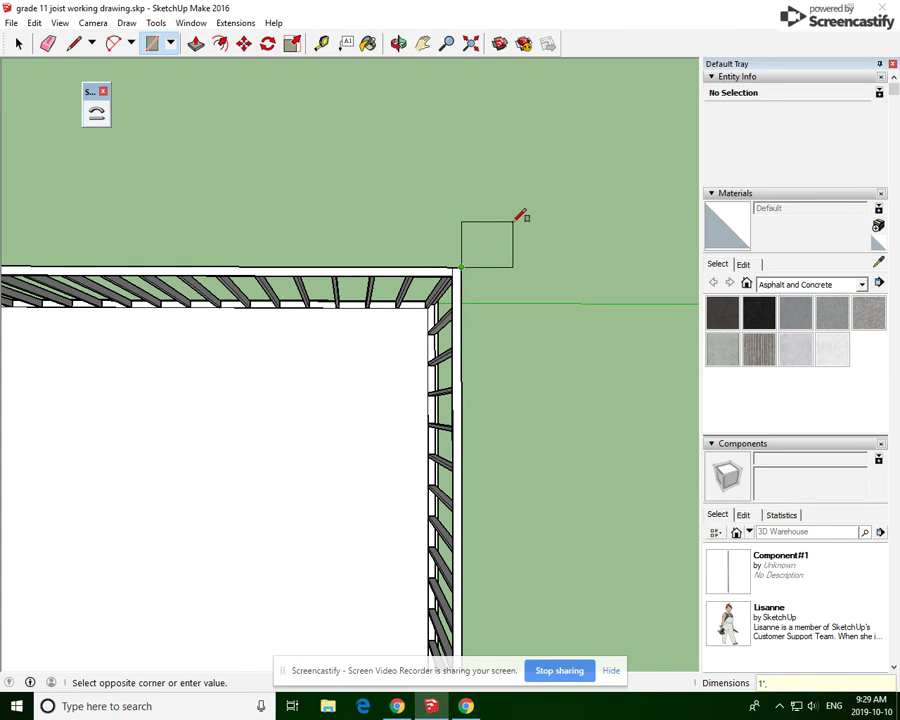
text(1', 1')
key(Return)
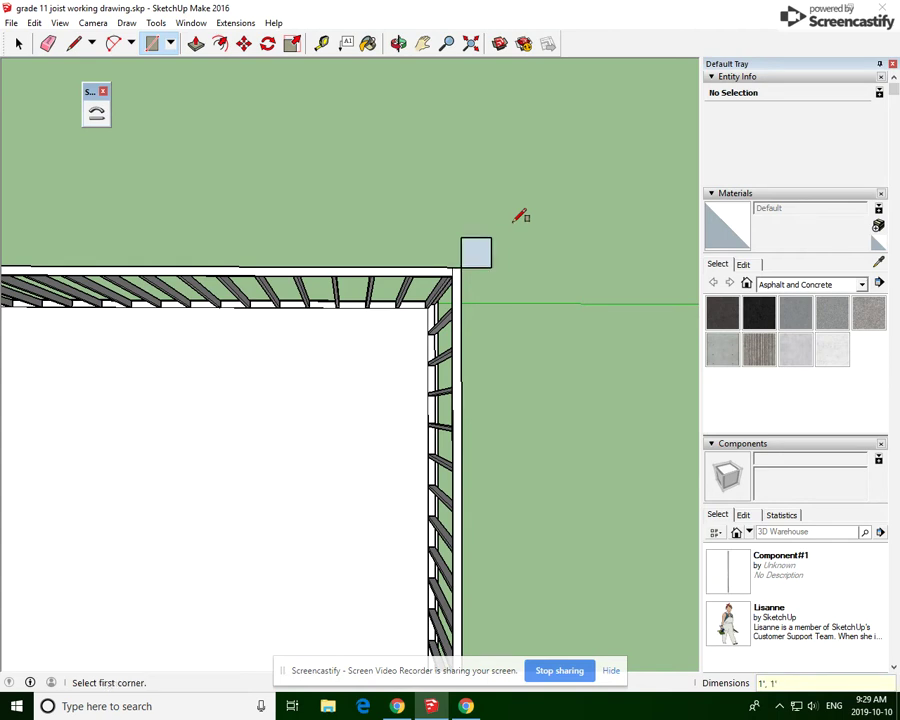
Draw the 26' by 26' rectangle between the squares' outer corners, then tilt the view into perspective.
scroll(552, 205, down, 3)
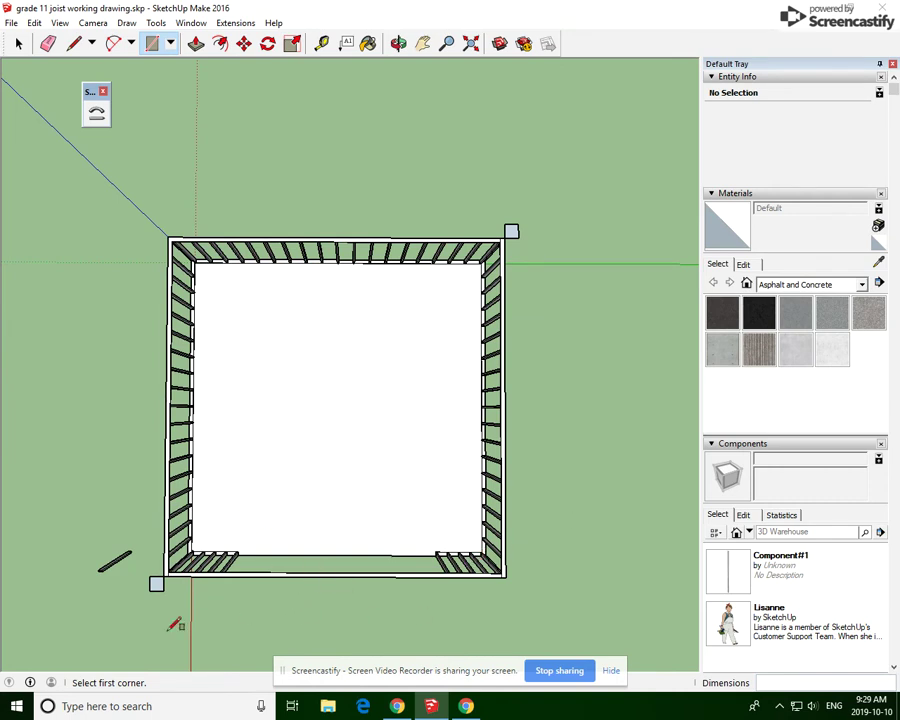
click(157, 586)
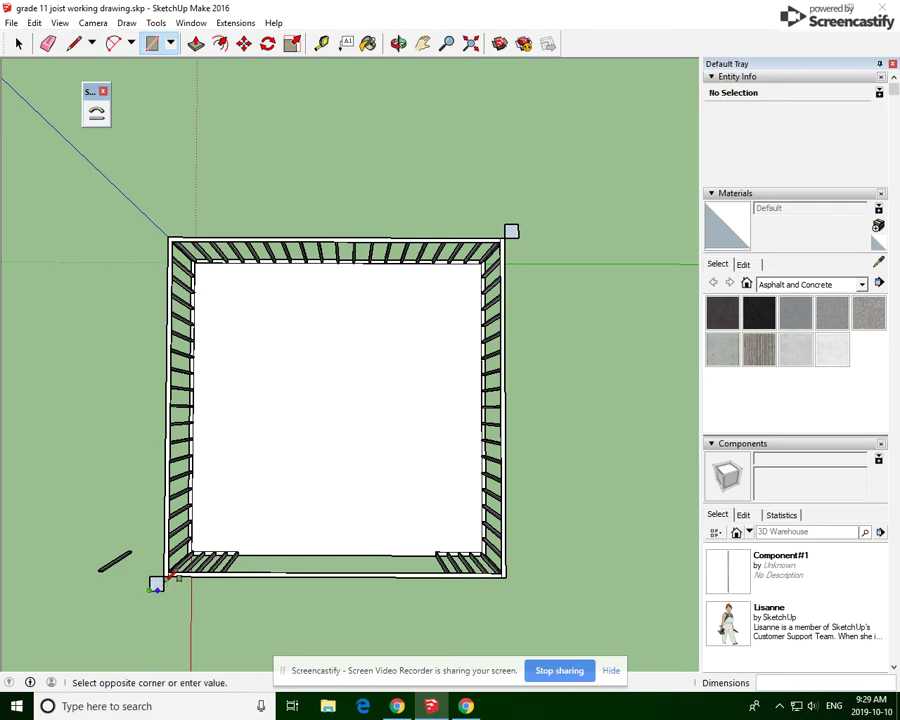
click(520, 224)
key(o)
drag(359, 377, 398, 150)
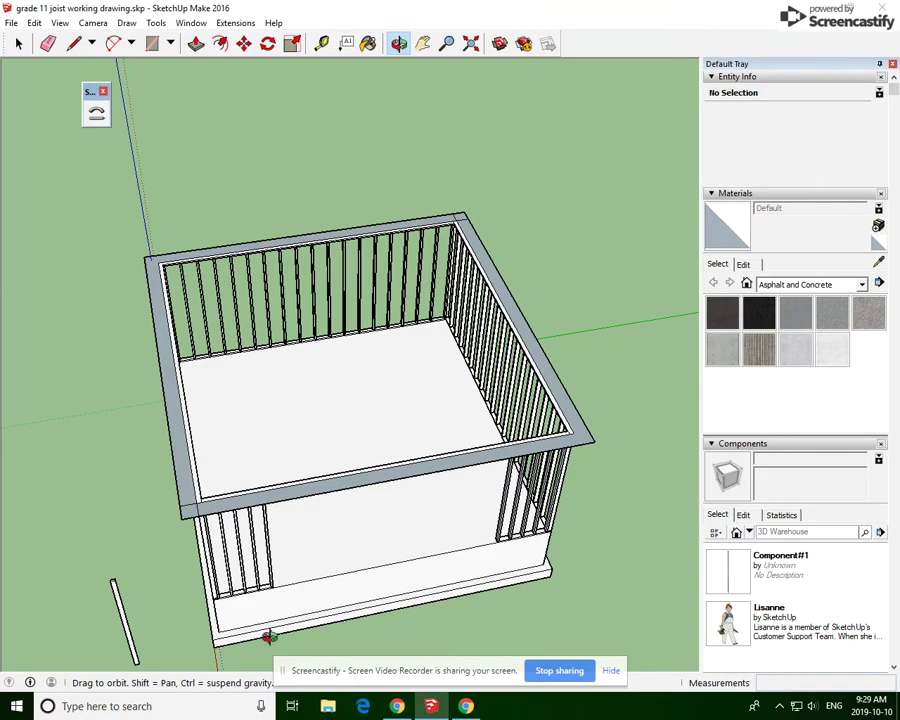
scroll(518, 346, down, 2)
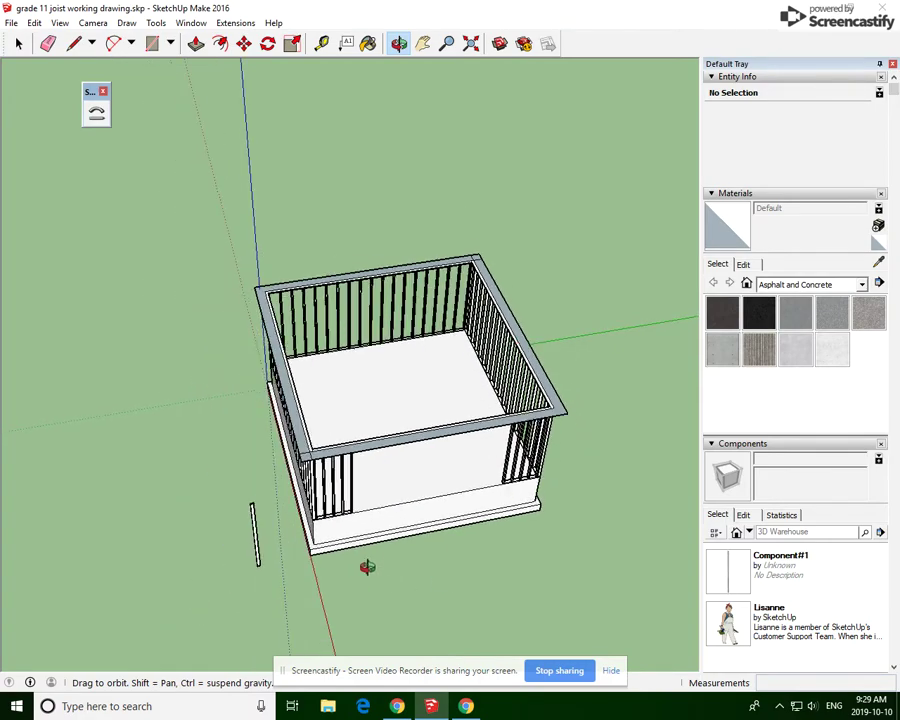
scroll(370, 558, up, 3)
drag(428, 494, 335, 524)
scroll(222, 372, up, 3)
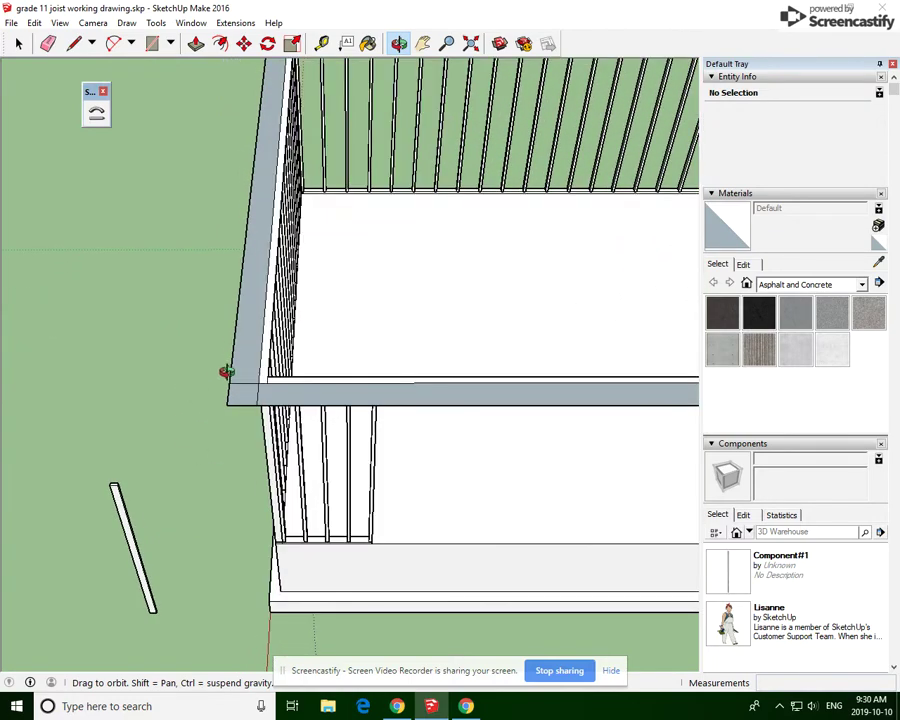
click(48, 43)
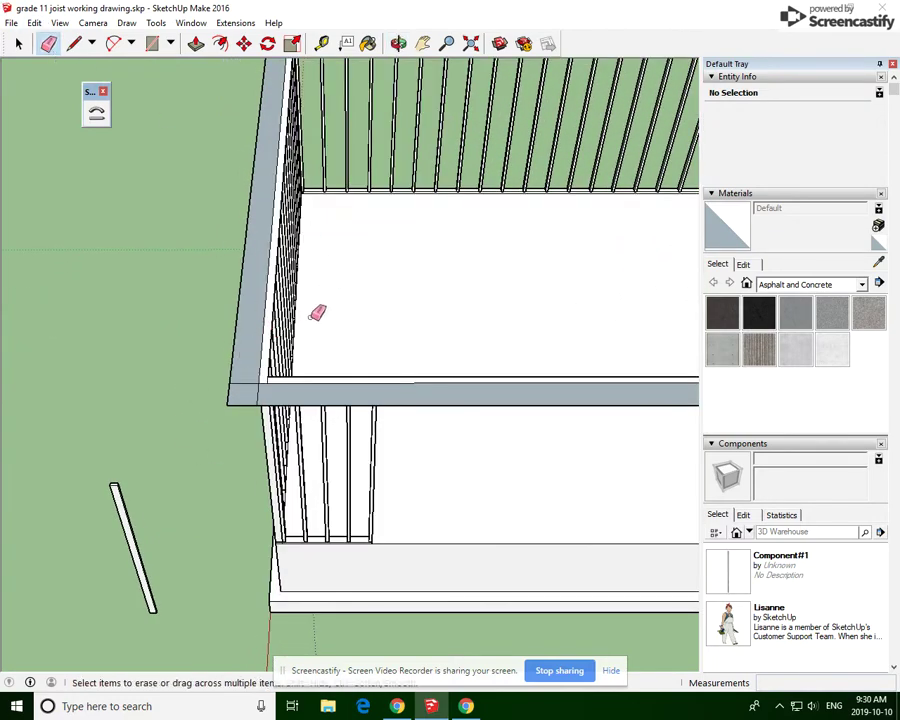
scroll(183, 398, down, 5)
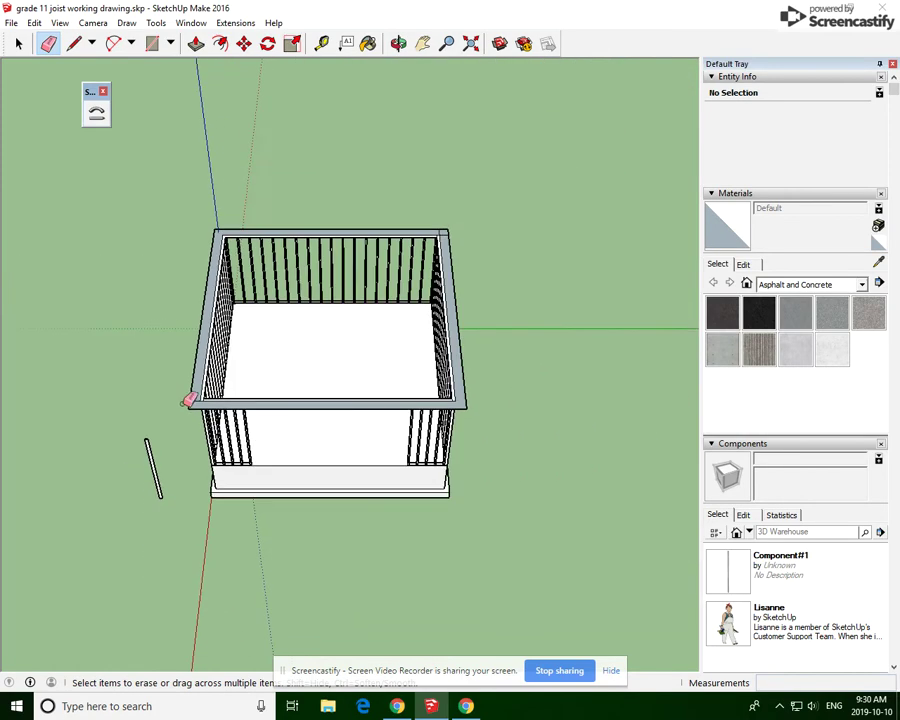
scroll(444, 224, up, 4)
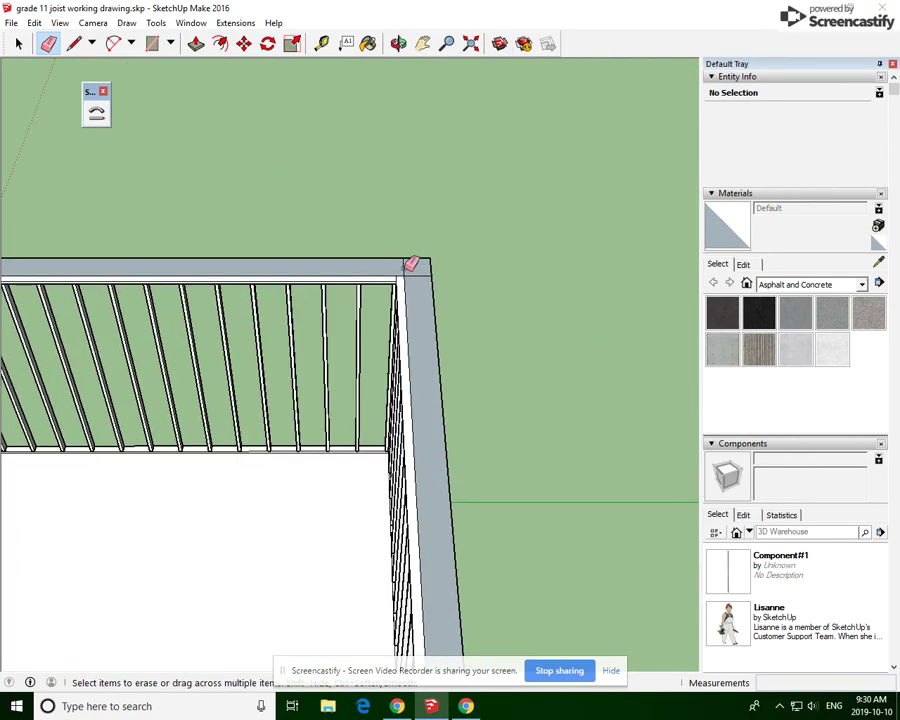
scroll(466, 187, down, 5)
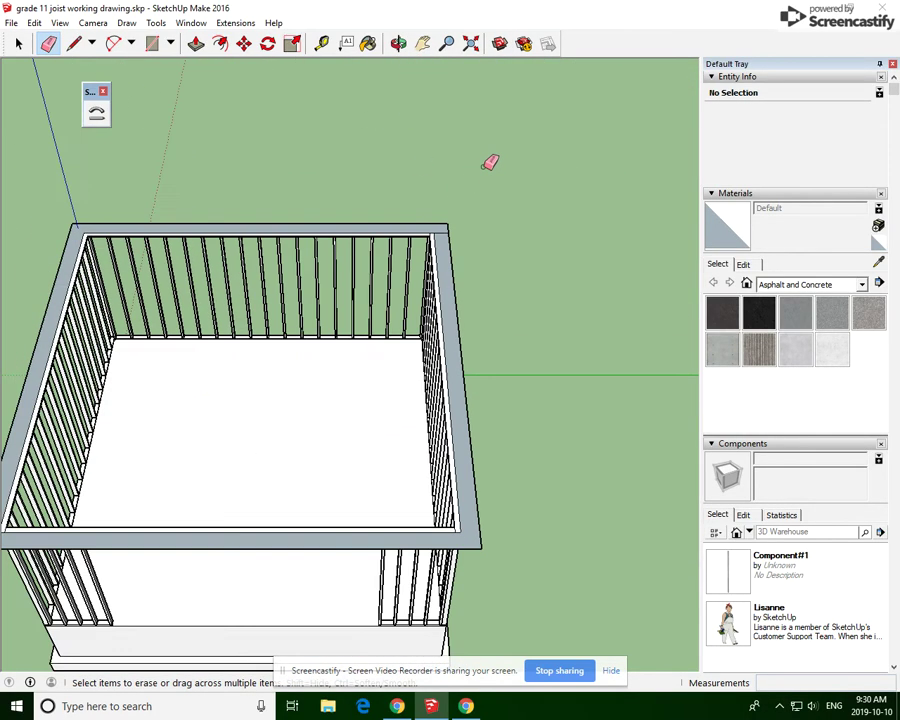
click(398, 43)
drag(214, 524, 369, 493)
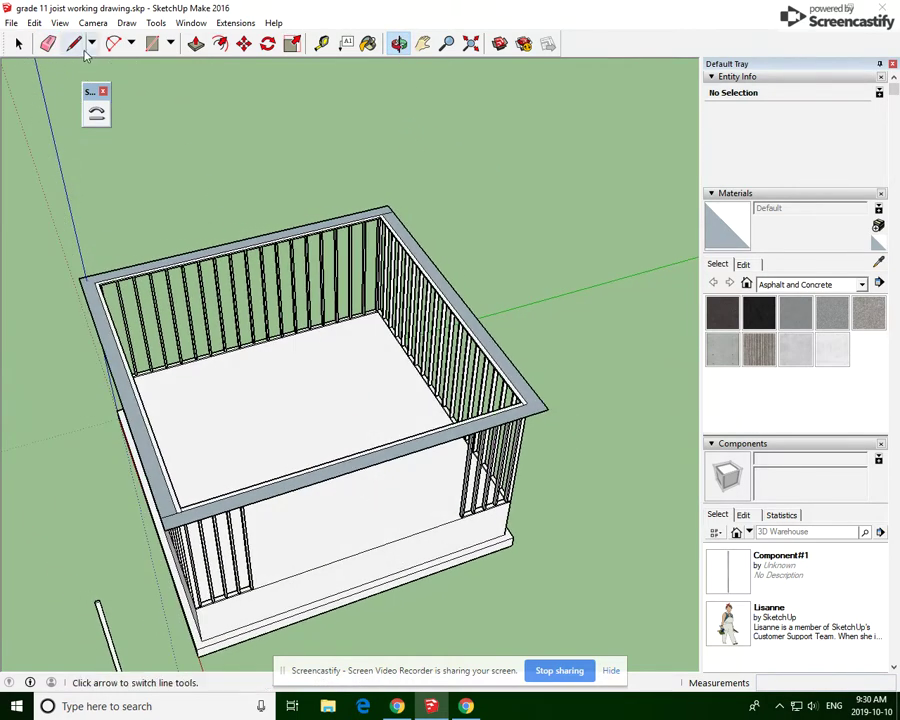
key(alt+Tab)
scroll(503, 511, down, 8)
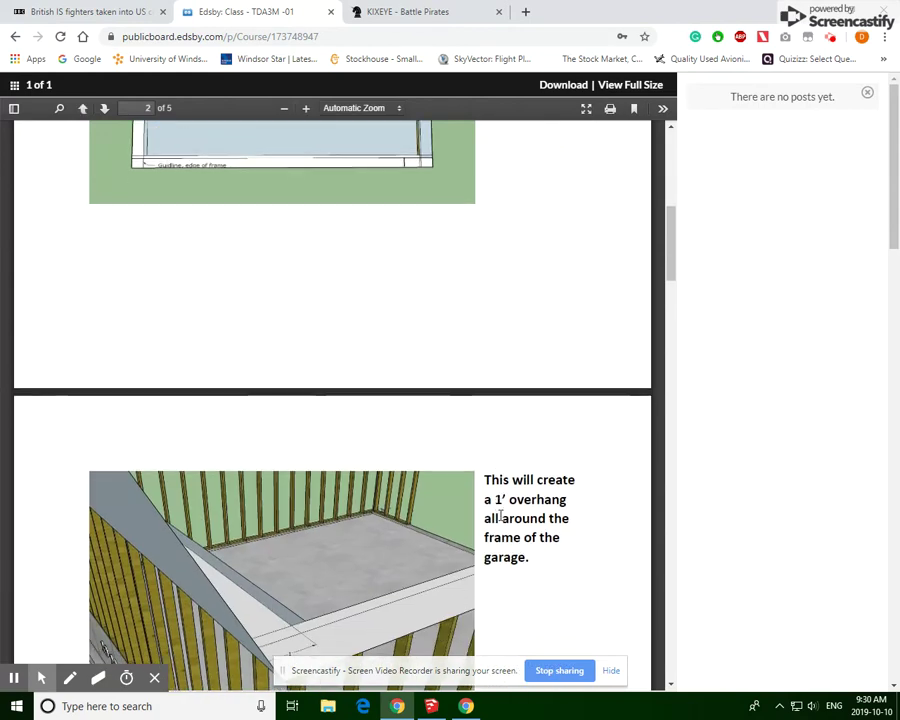
scroll(503, 511, down, 4)
scroll(206, 355, up, 1)
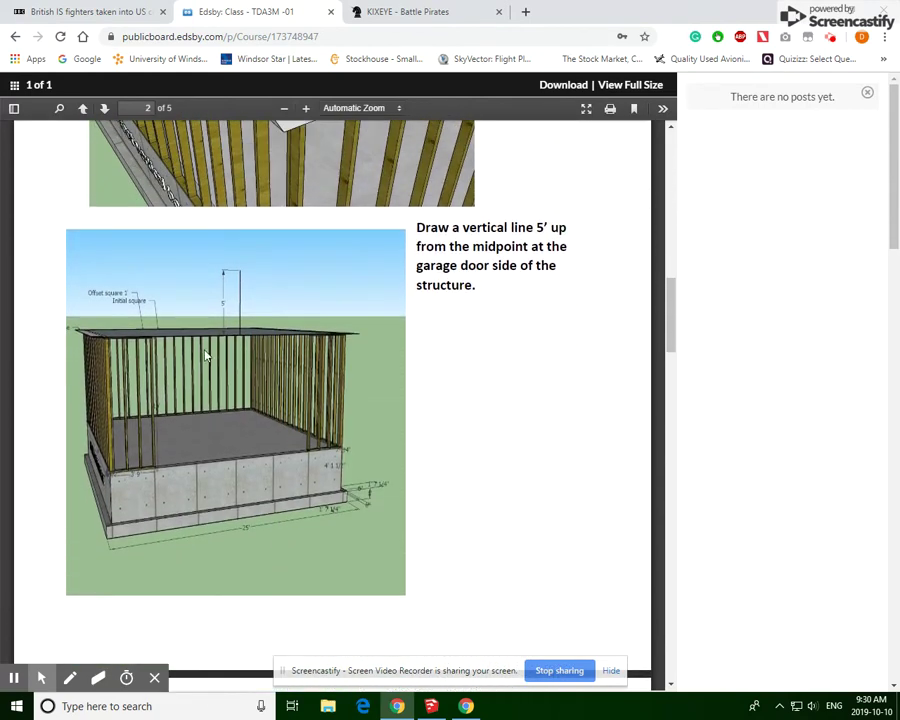
click(430, 706)
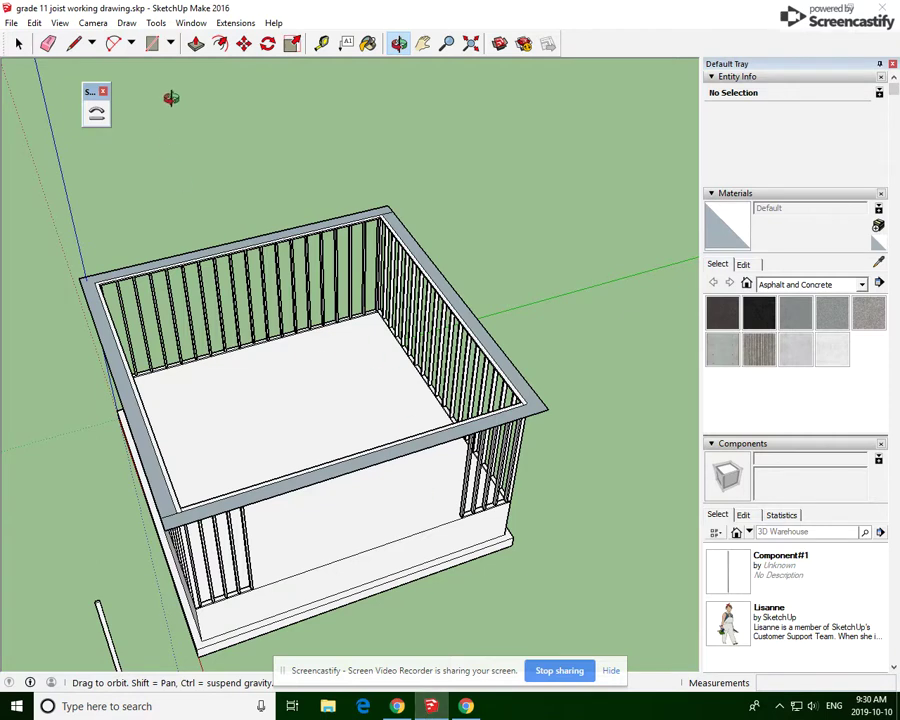
Draw 5' vertical lines from the midpoints of the back and front top beams.
click(74, 43)
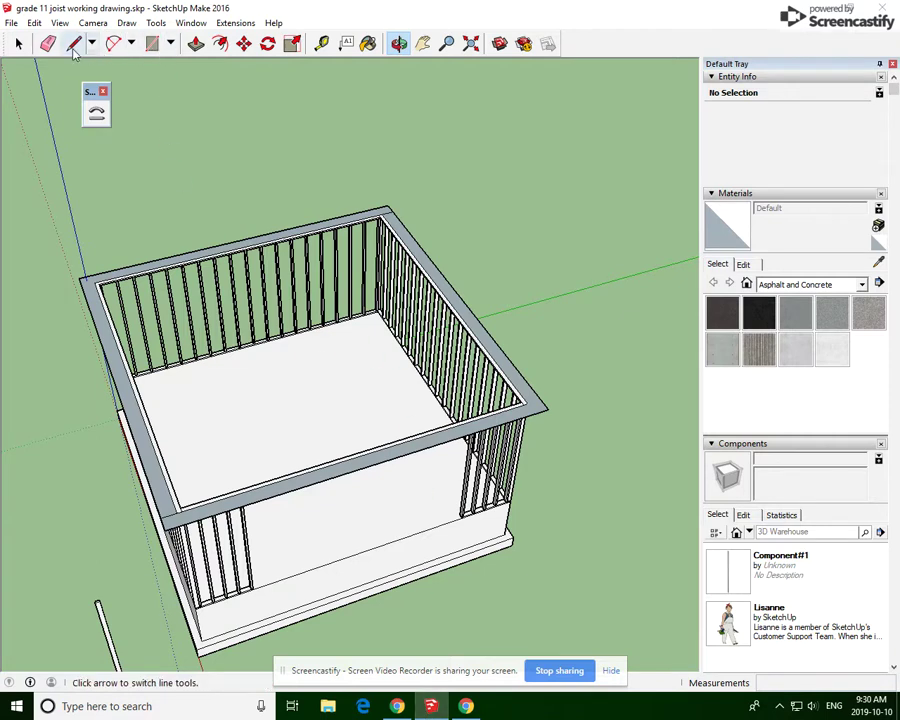
click(240, 241)
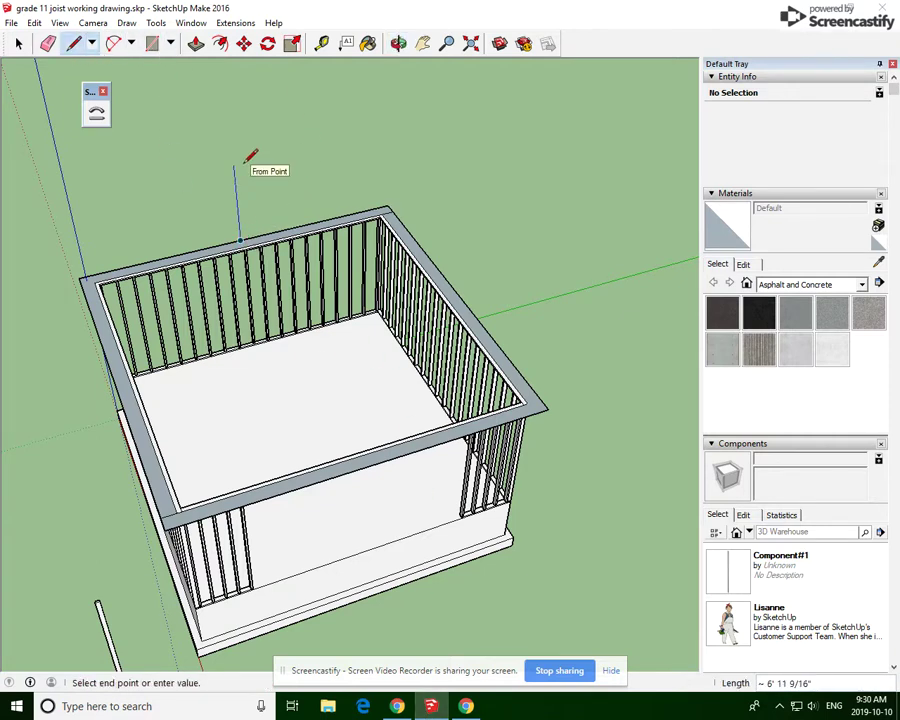
text(5')
key(Return)
key(Escape)
click(368, 464)
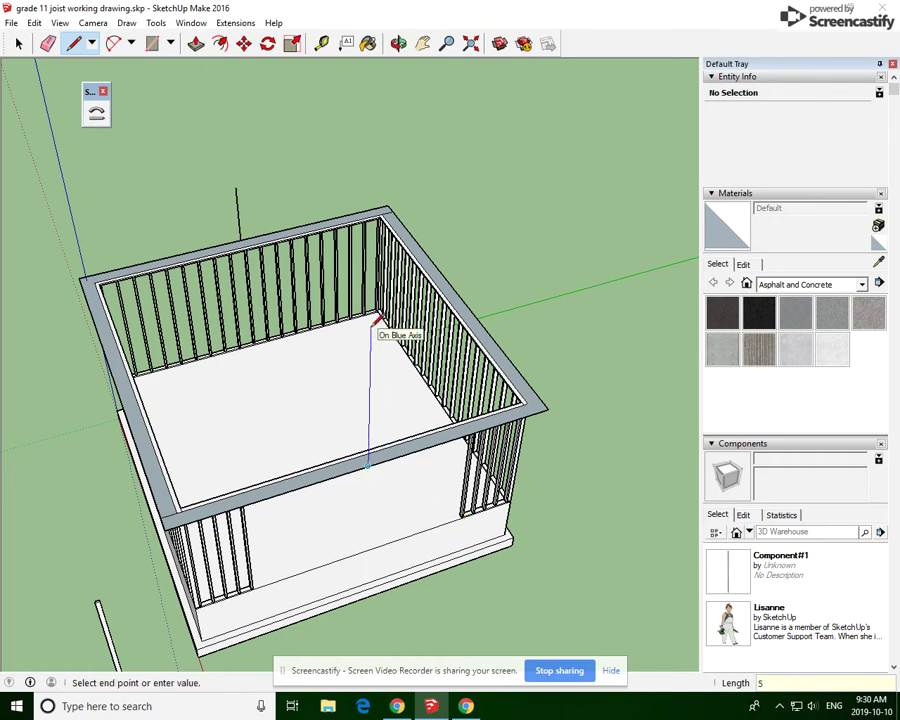
text(5')
key(Return)
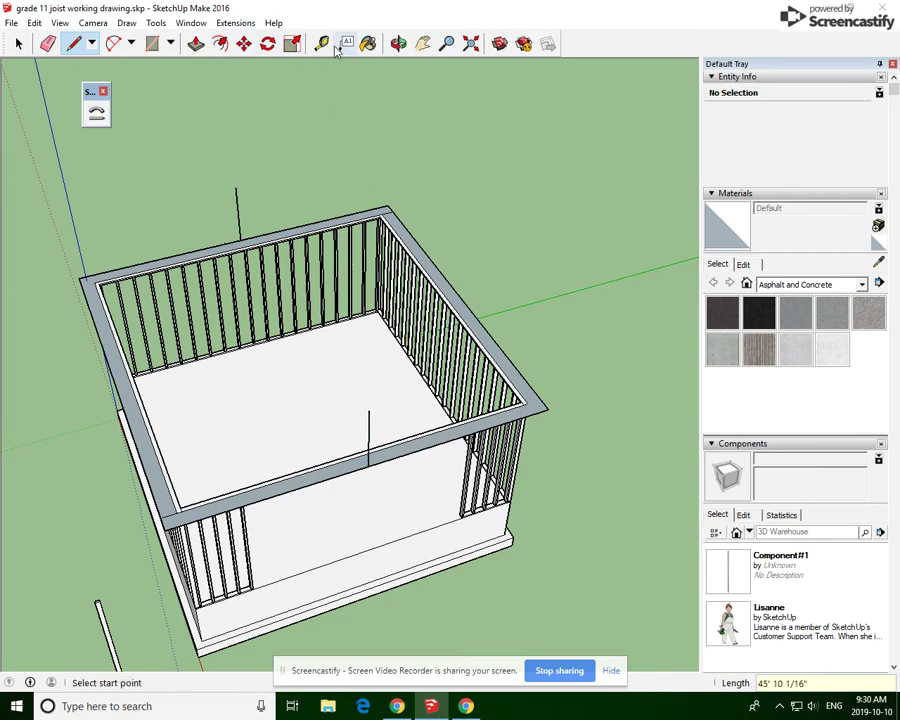
Tape-measure from the vertical lines' bases to the beam corners.
click(321, 43)
click(368, 465)
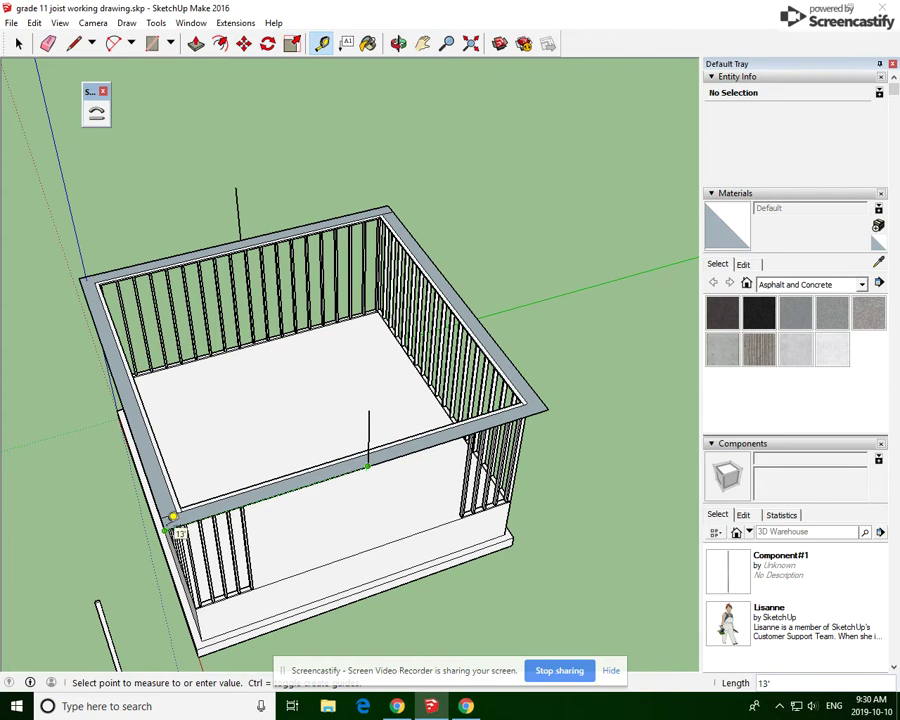
click(173, 517)
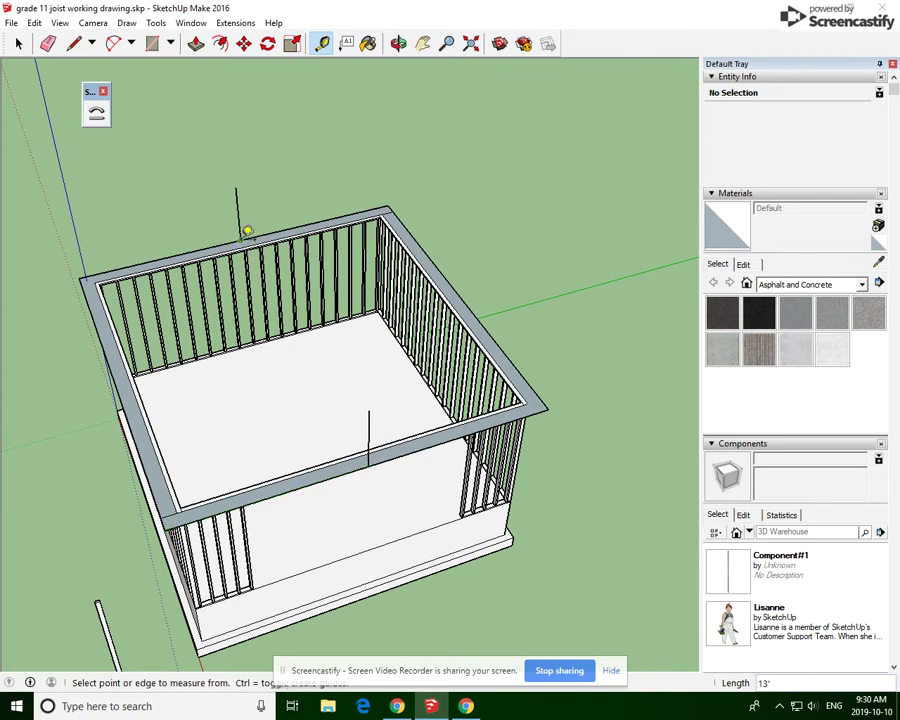
click(241, 237)
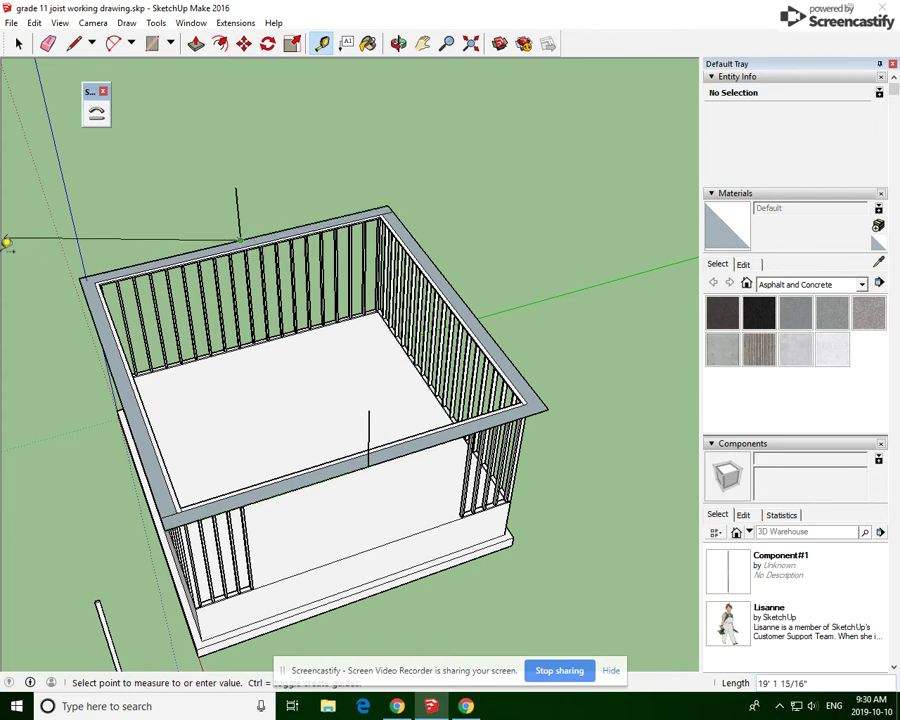
click(85, 268)
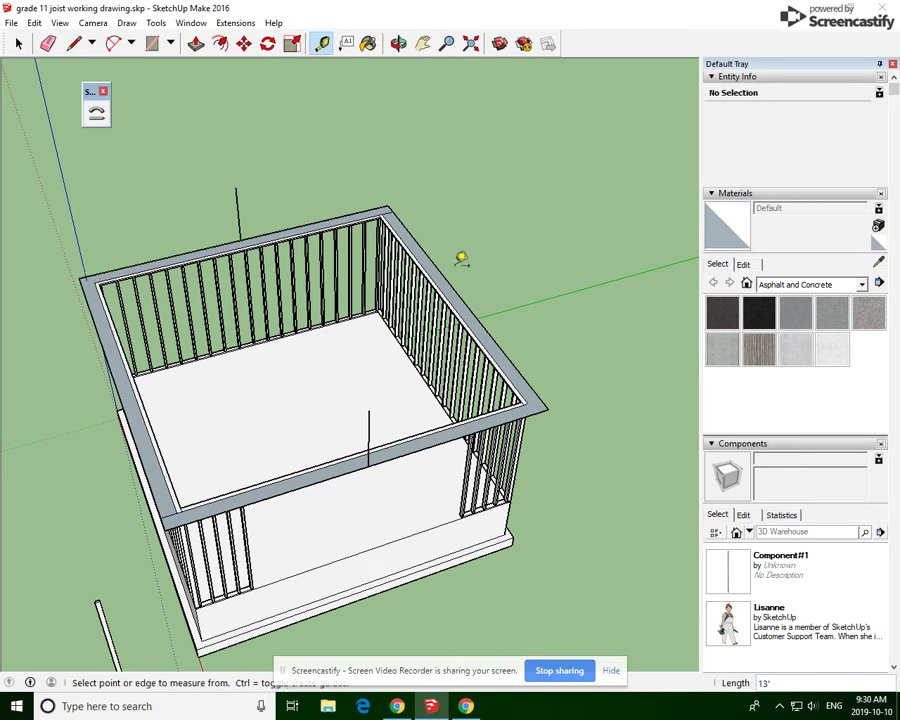
Draw the ridge between the vertical line tops and connect both ridge ends to the beam corners.
click(75, 45)
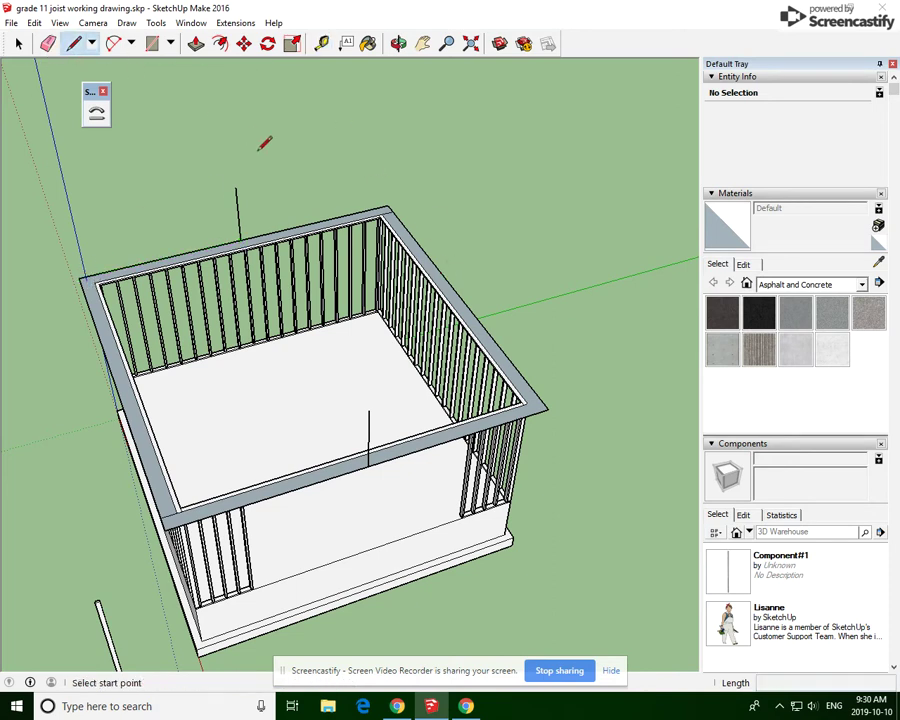
click(237, 189)
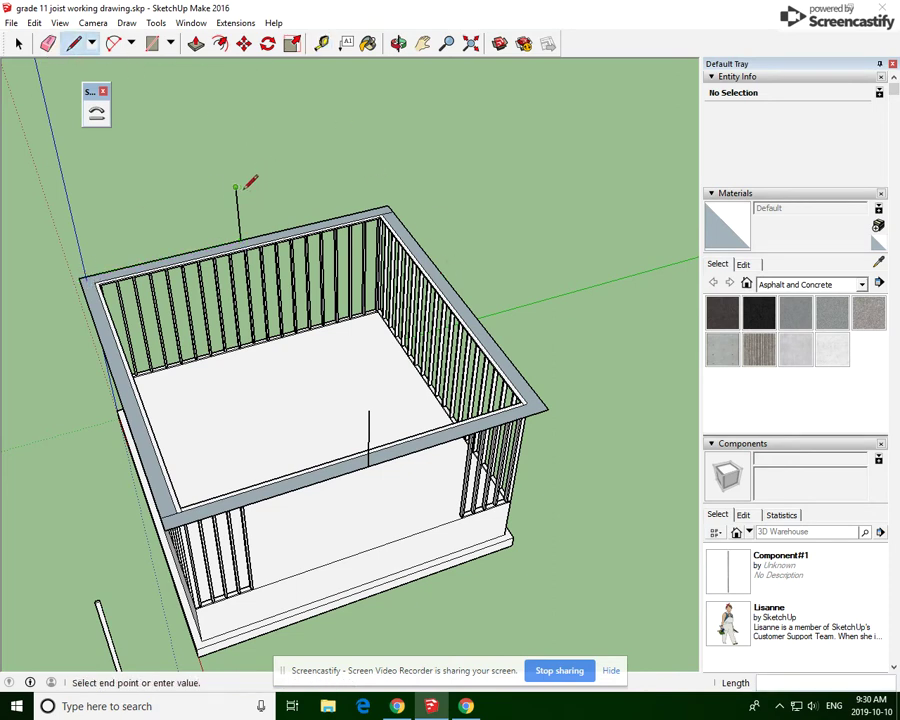
click(368, 410)
key(Escape)
click(237, 189)
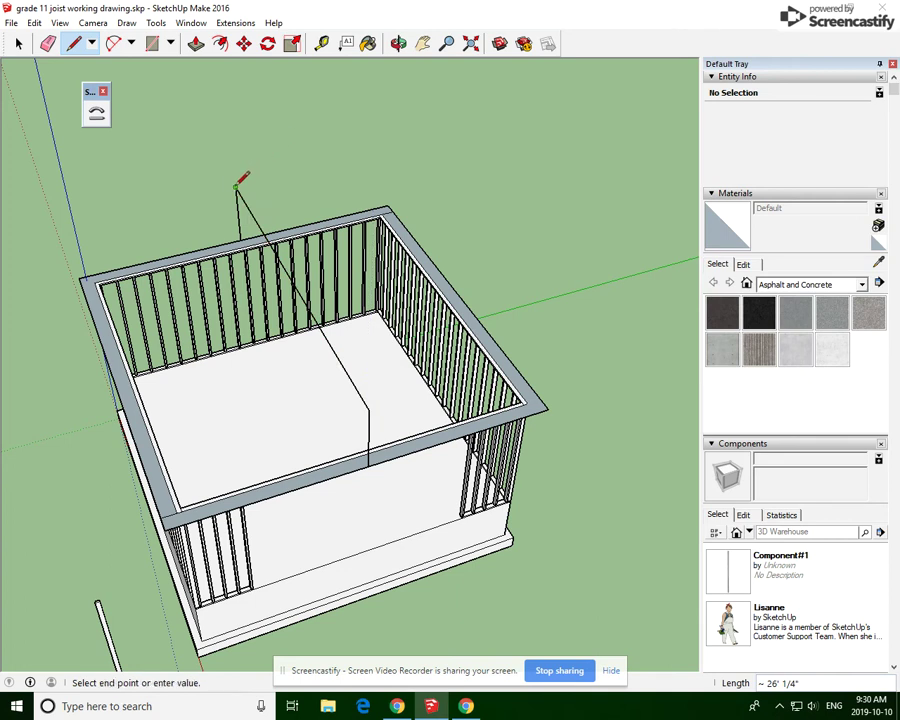
click(387, 206)
click(237, 187)
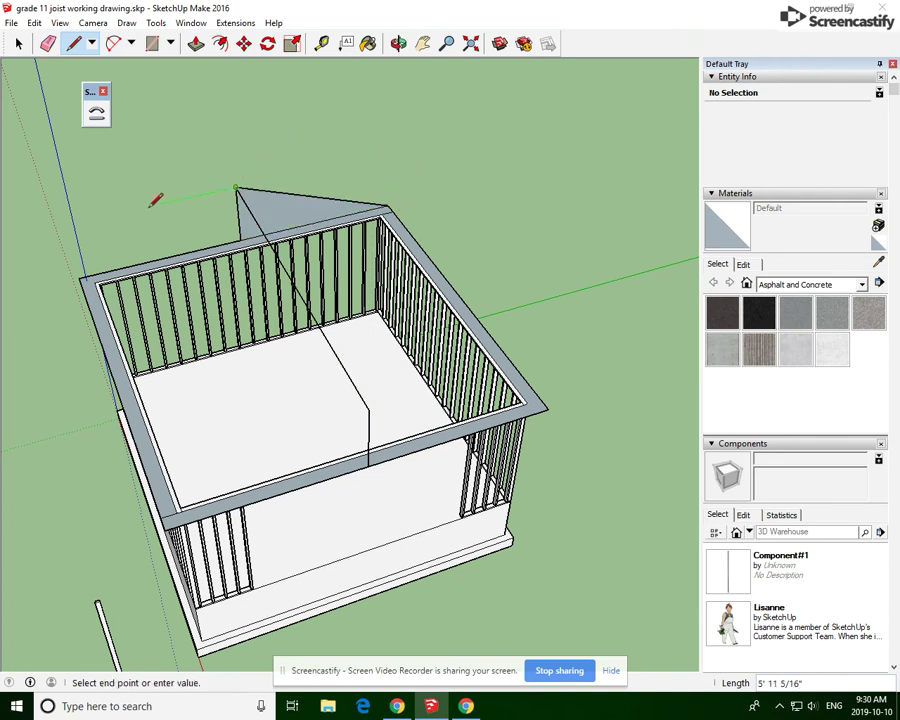
click(82, 276)
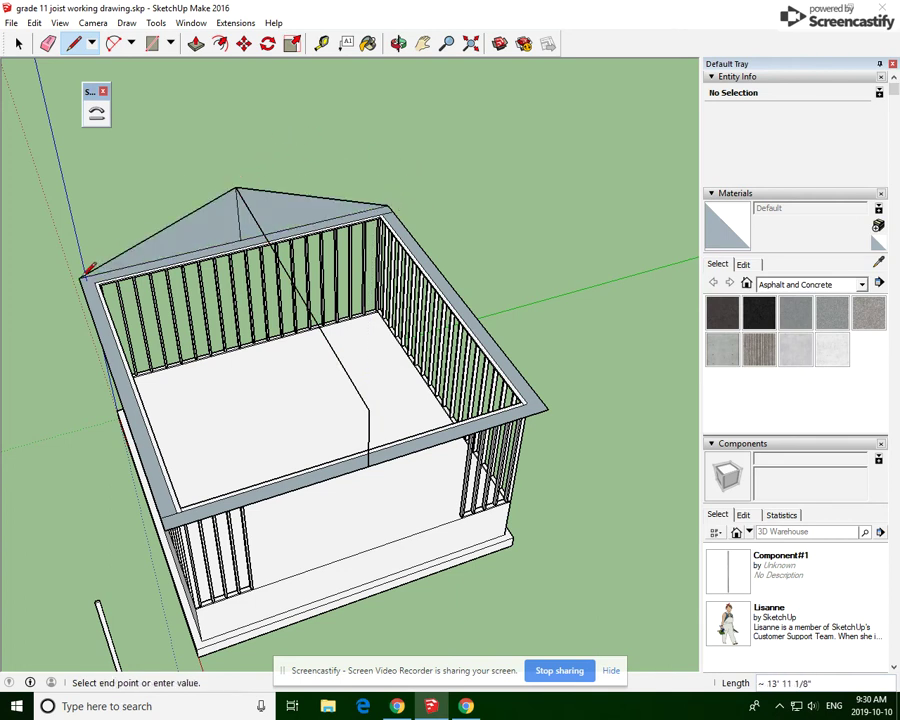
click(368, 410)
click(547, 409)
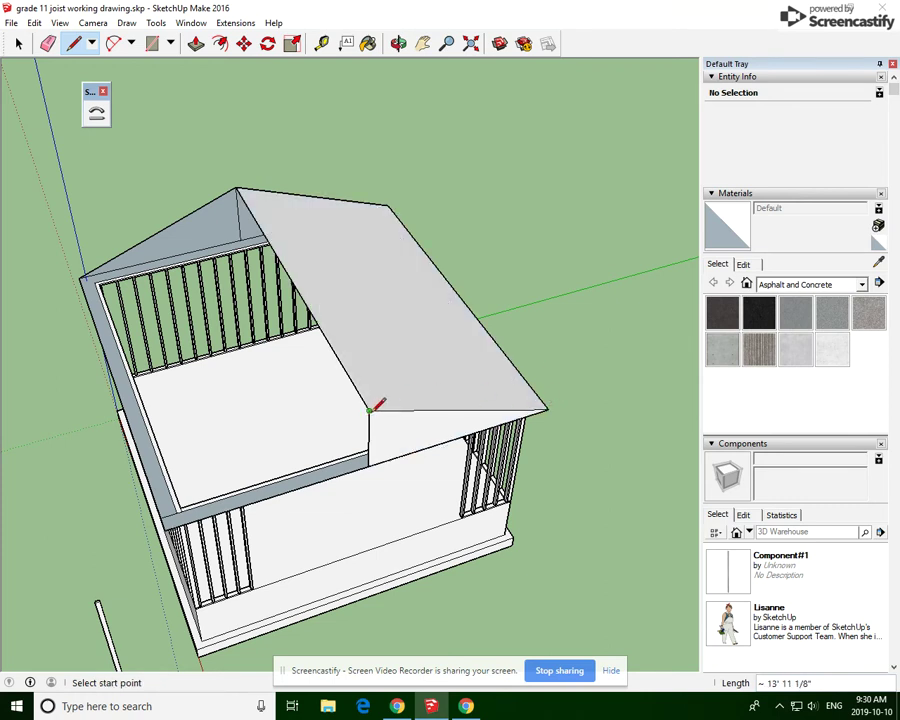
click(368, 410)
click(166, 526)
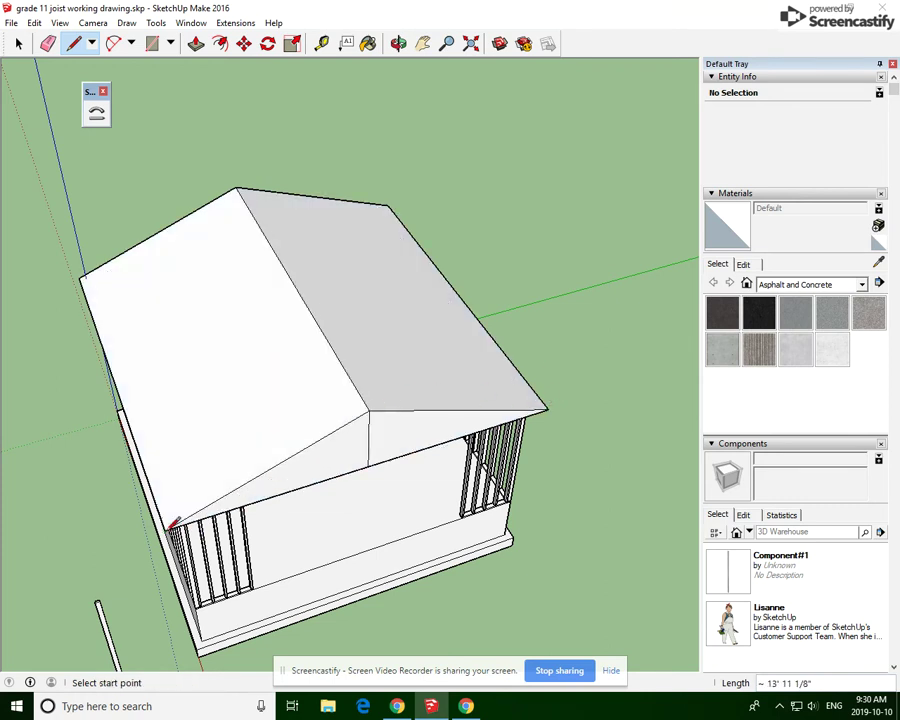
Erase the left and right sloped roof faces.
click(47, 43)
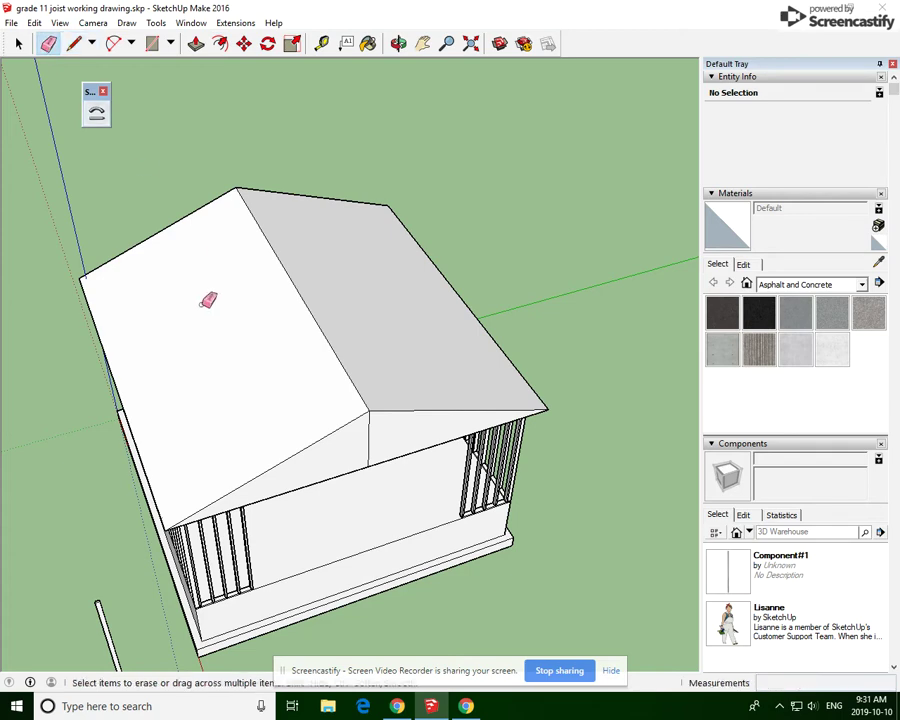
right_click(213, 372)
click(308, 393)
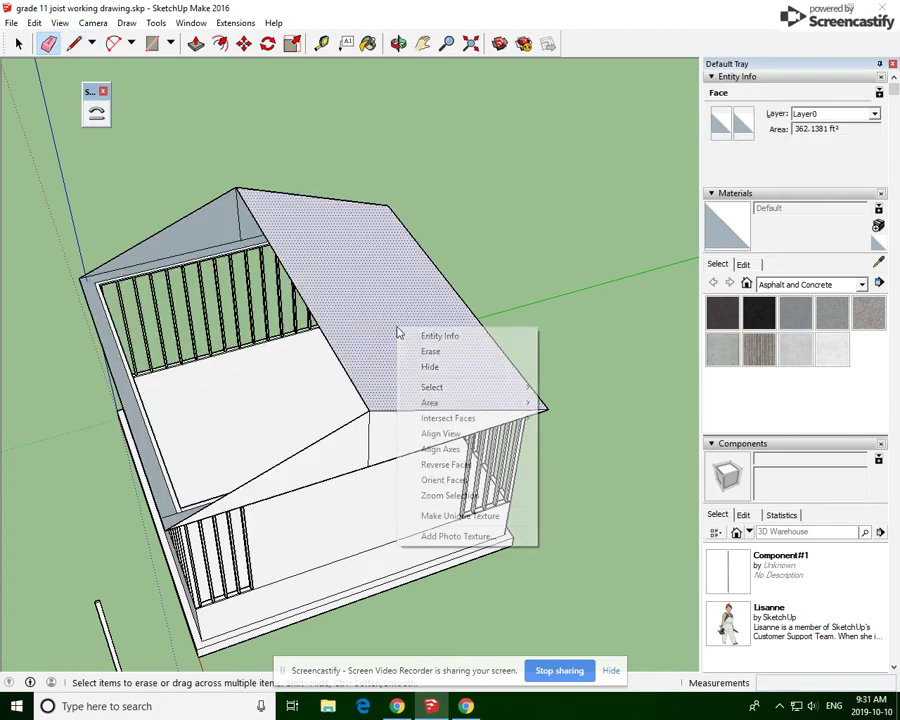
right_click(396, 328)
click(454, 348)
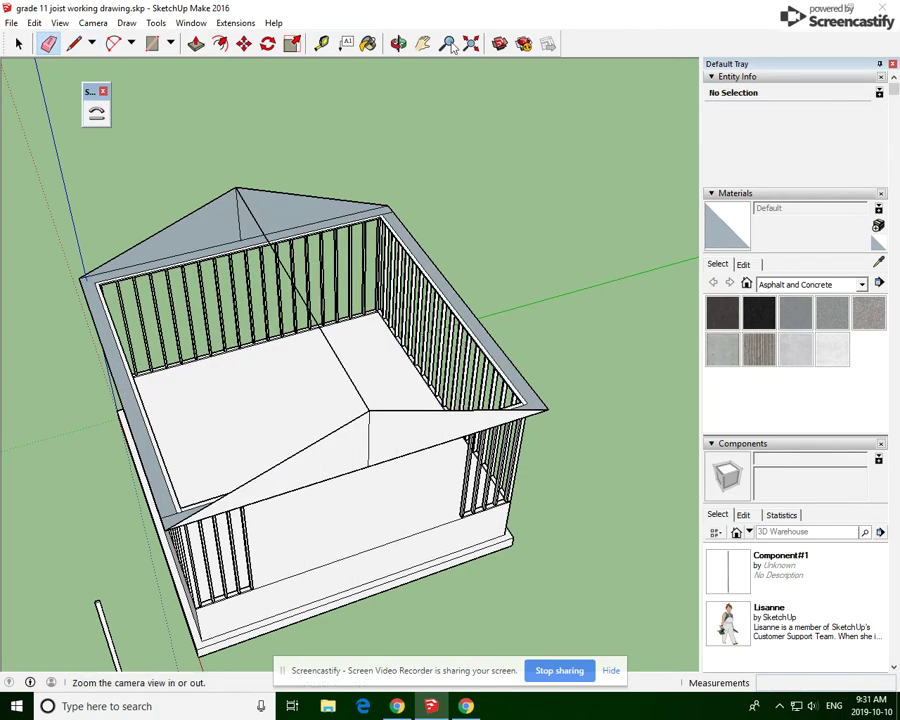
click(398, 43)
Orbit to a near-frontal view, then scroll the Edsby PDF to page 4's first-joist instructions.
drag(342, 569, 617, 567)
click(397, 706)
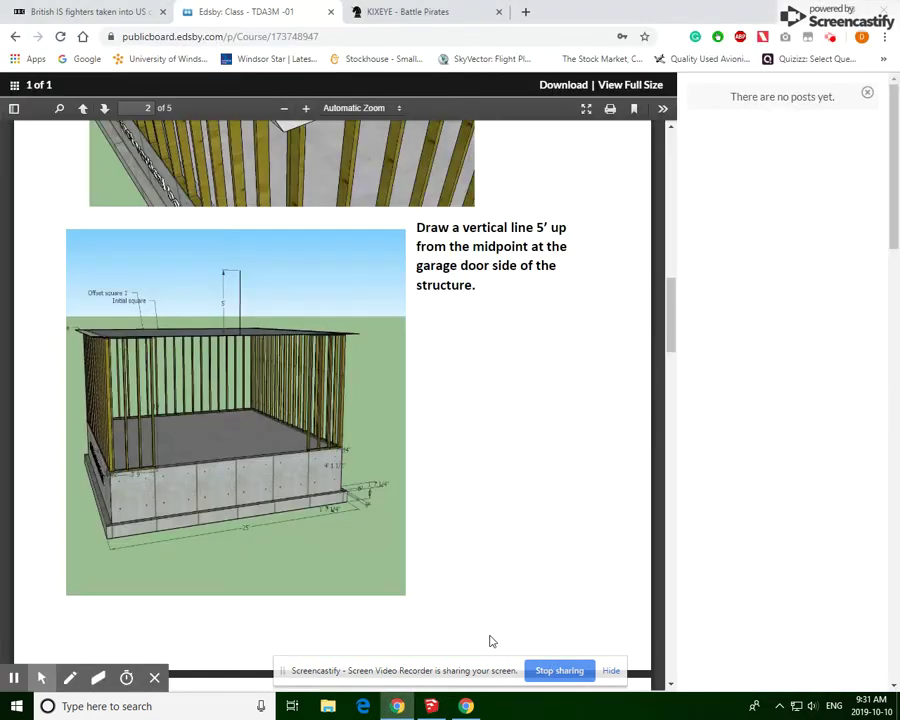
scroll(487, 549, down, 5)
scroll(488, 544, down, 5)
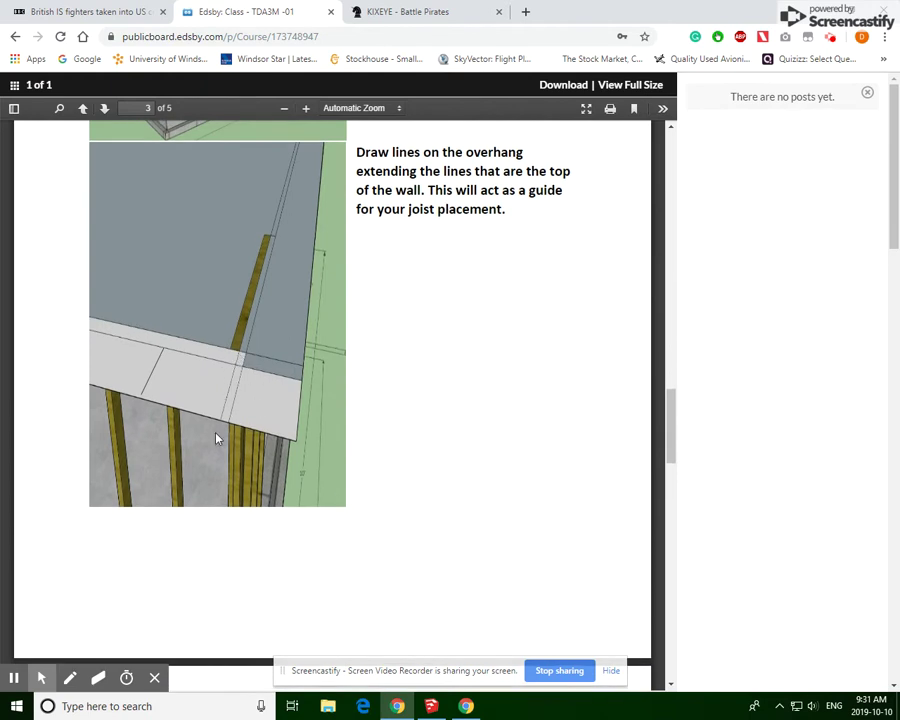
scroll(240, 420, down, 9)
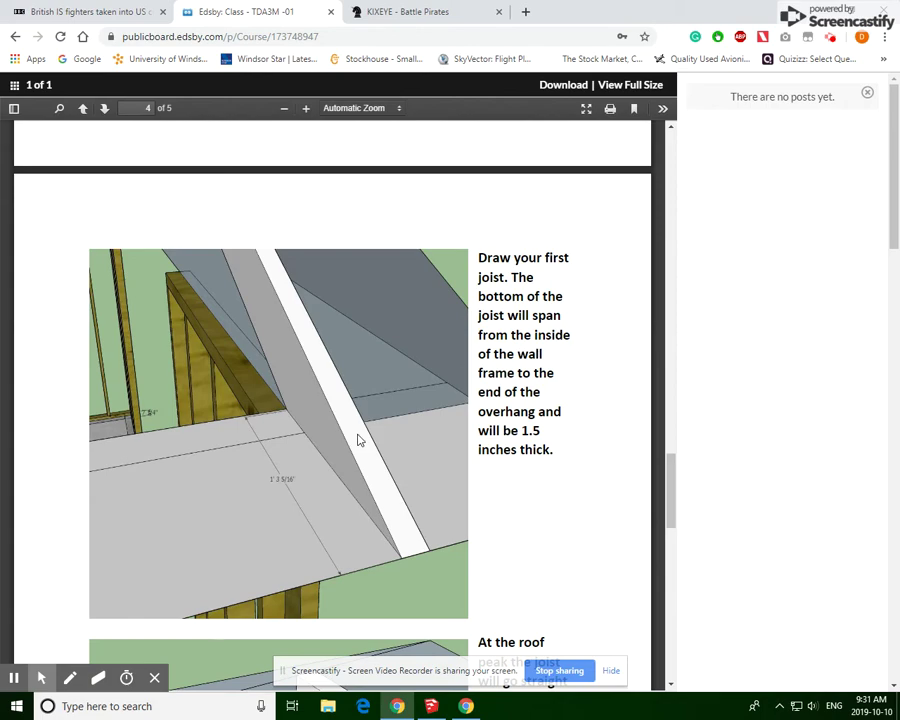
Zoom in on the rim corner and place a guide 1.5 inches from the beam's outer corner.
click(432, 705)
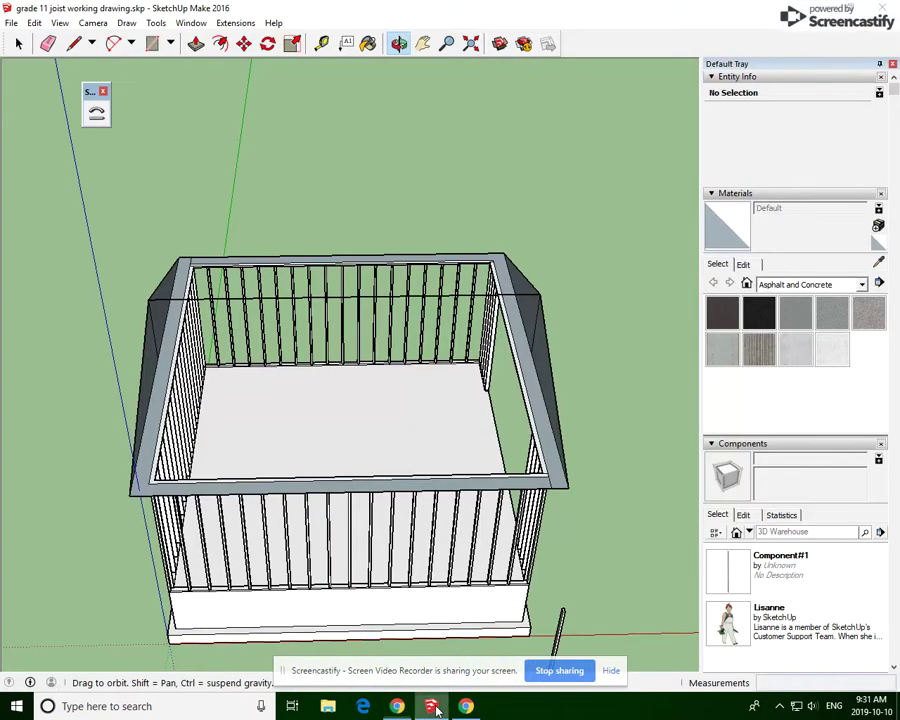
scroll(566, 499, up, 3)
scroll(567, 498, up, 4)
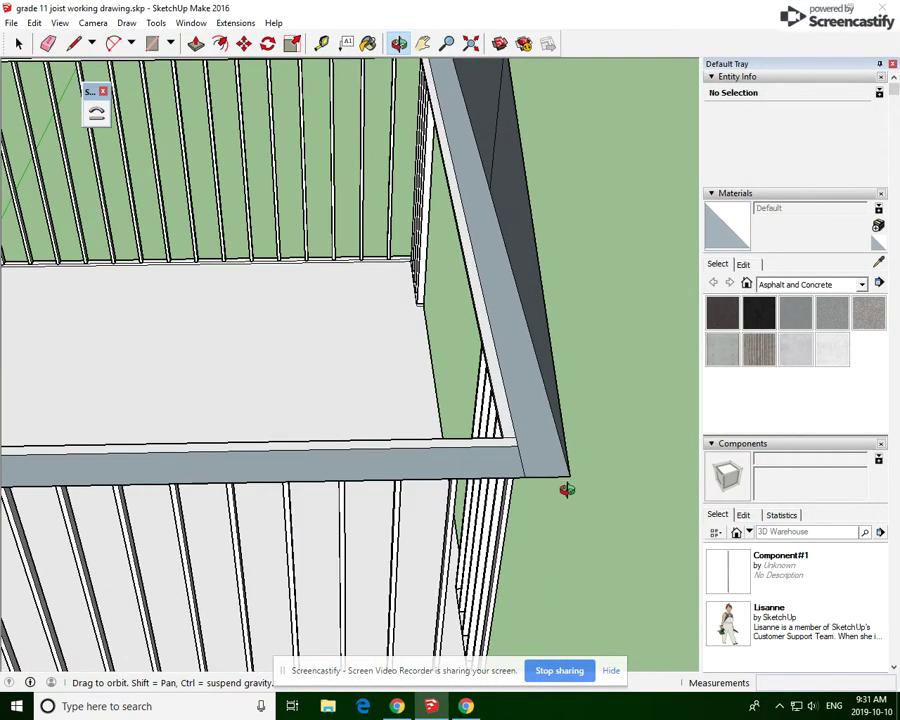
click(73, 43)
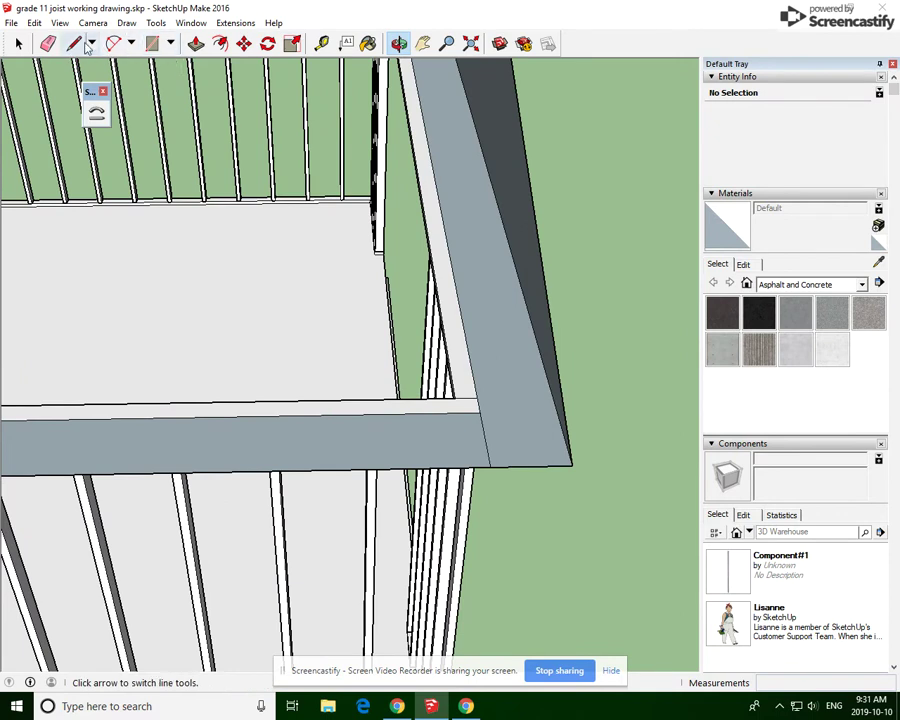
click(321, 43)
click(492, 464)
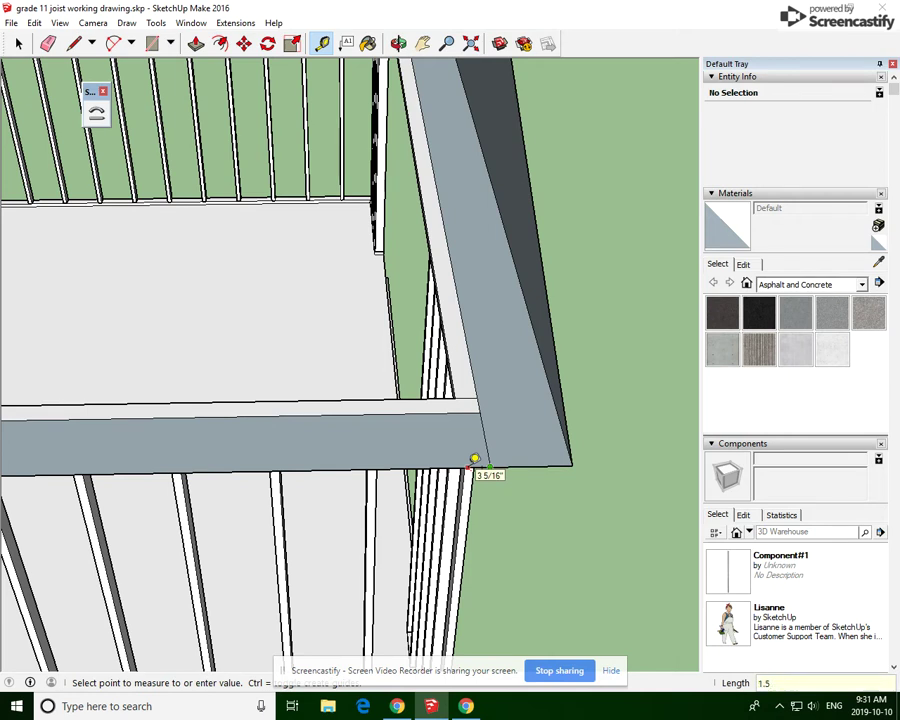
key(Return)
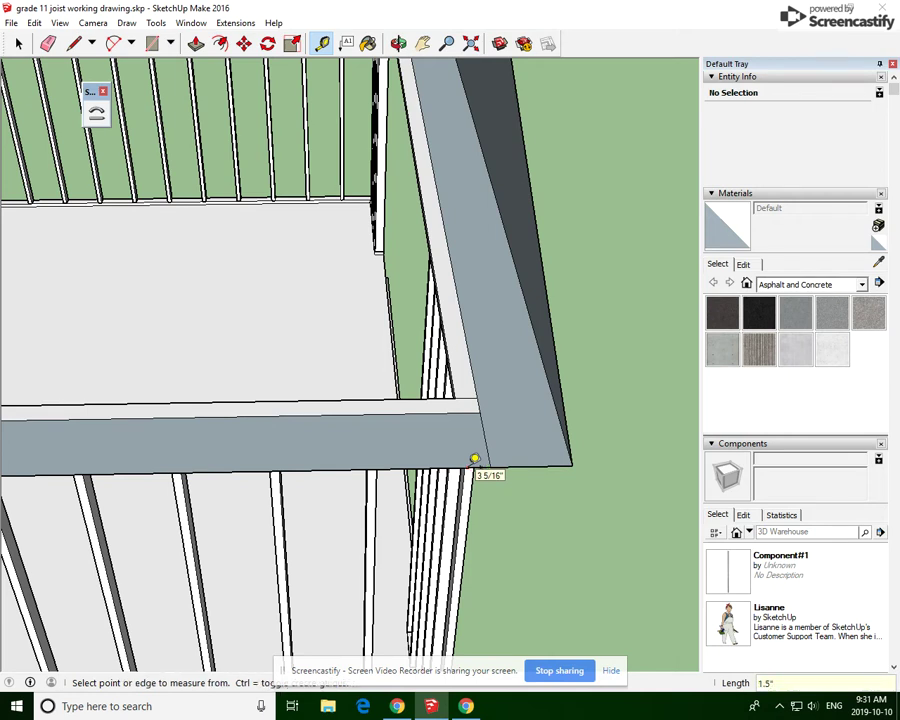
Draw a 1' by 1 1/2" rectangle at the beam corner and orbit to view it from above.
click(152, 43)
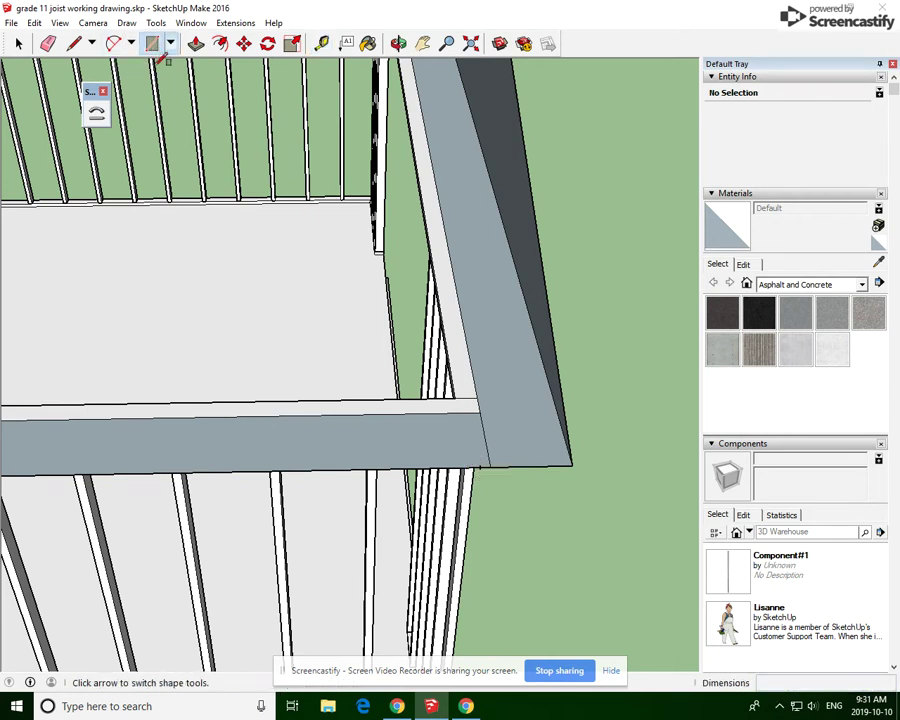
click(484, 463)
click(489, 411)
scroll(489, 411, down, 2)
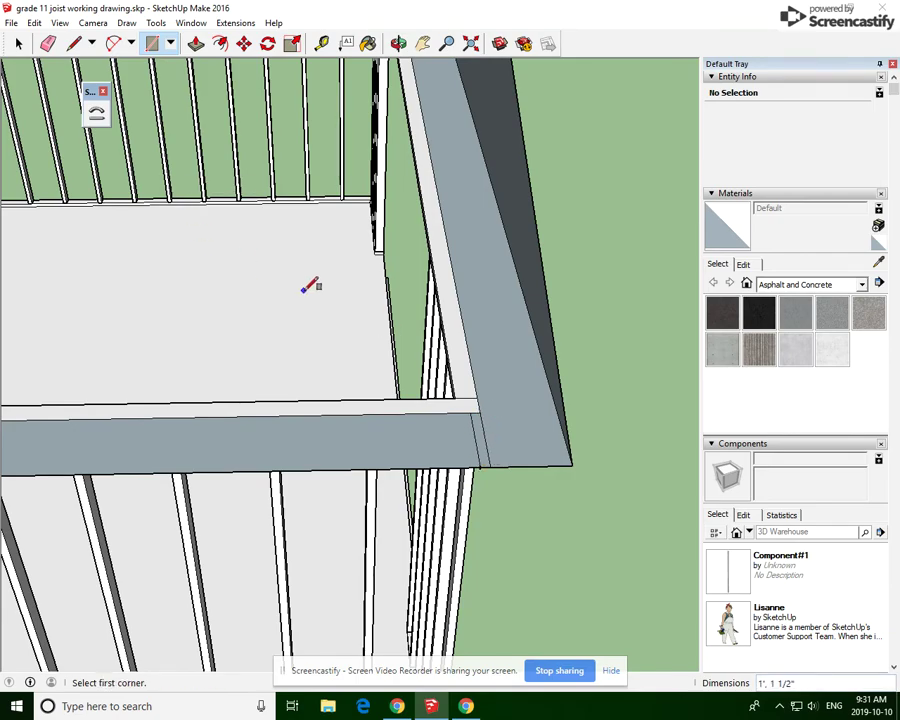
scroll(310, 285, down, 3)
click(398, 43)
drag(410, 72, 390, 433)
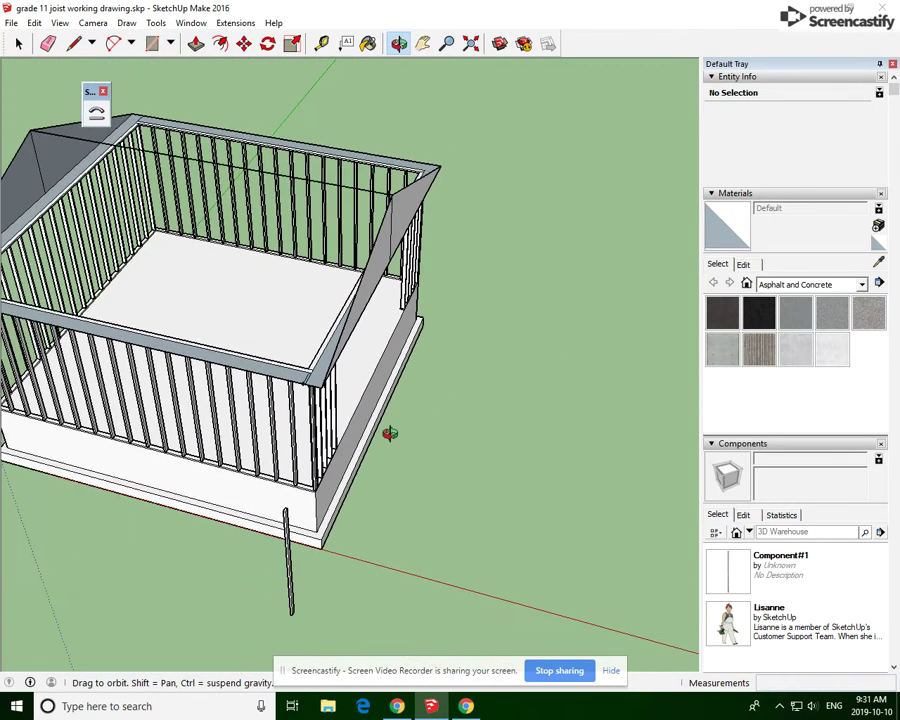
Draw a line from the wall frame's top corner up to the roof peak.
click(73, 43)
scroll(327, 418, up, 2)
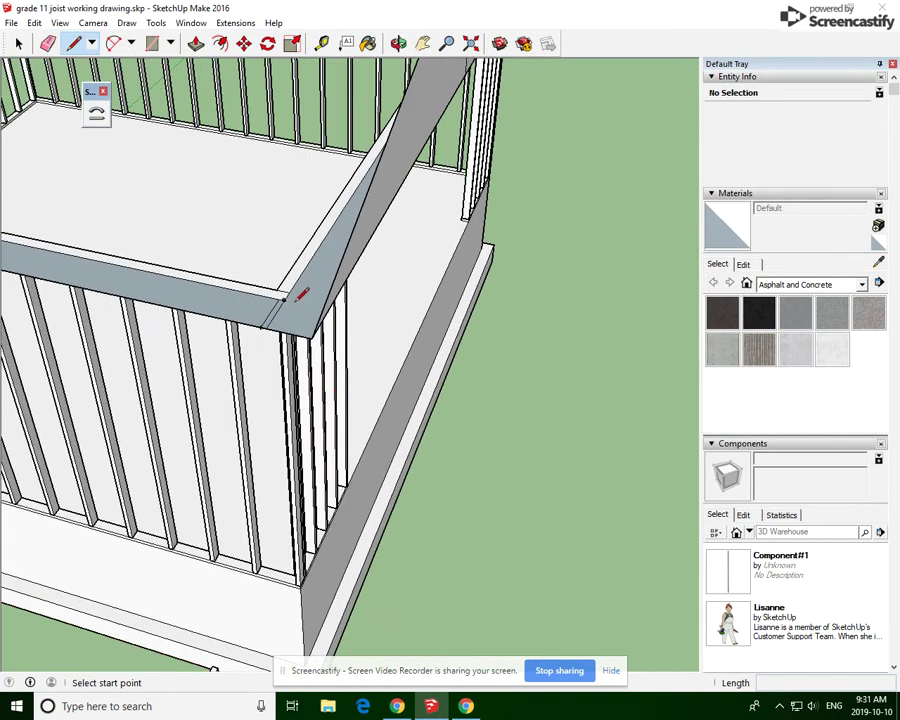
click(267, 322)
scroll(268, 318, down, 6)
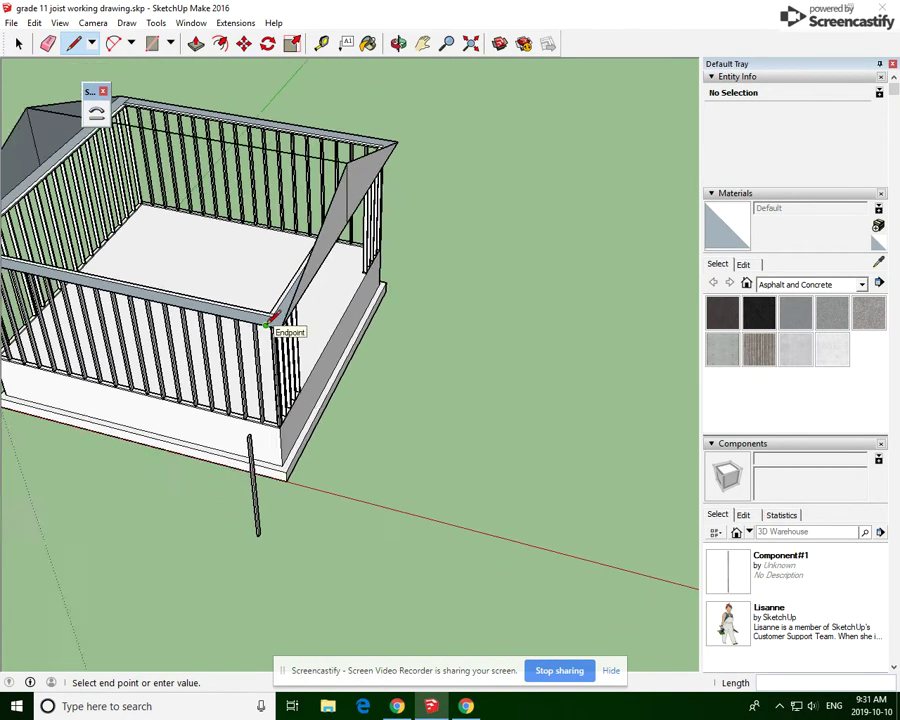
scroll(332, 190, up, 5)
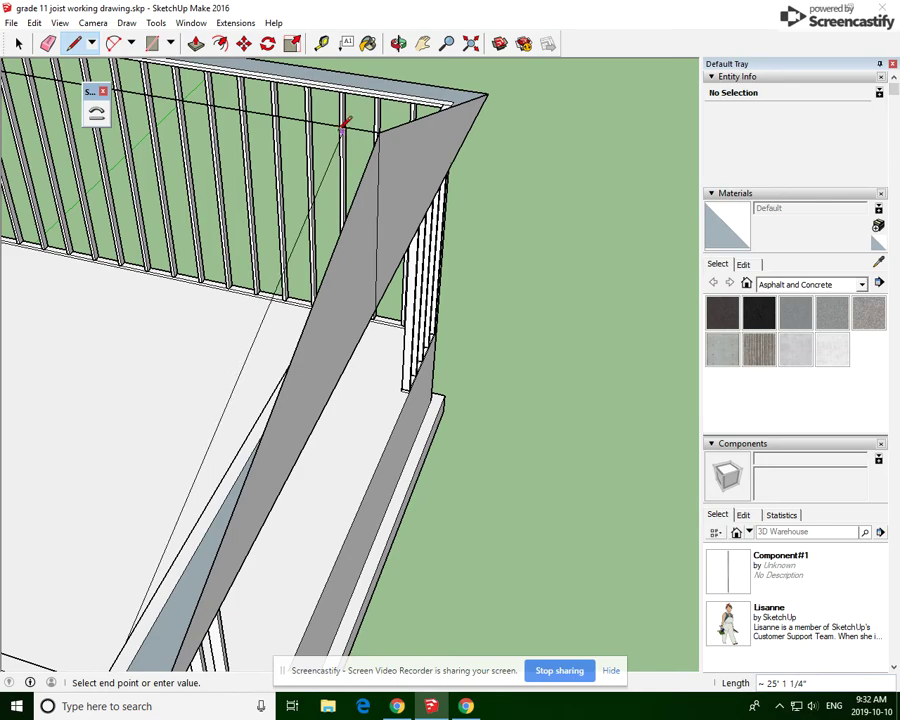
scroll(312, 122, down, 6)
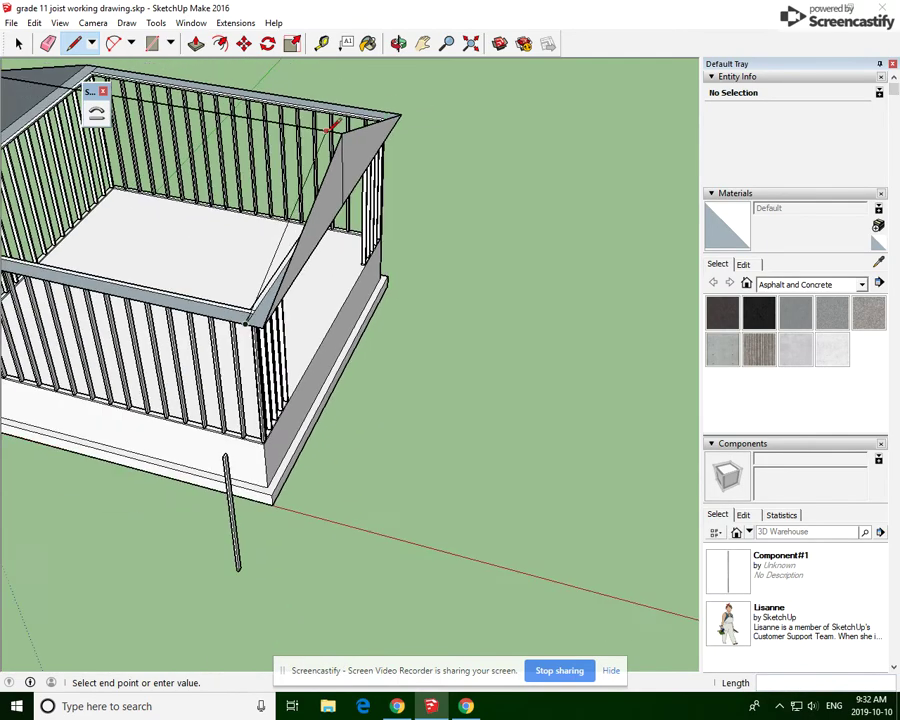
click(398, 43)
drag(297, 210, 304, 90)
click(73, 43)
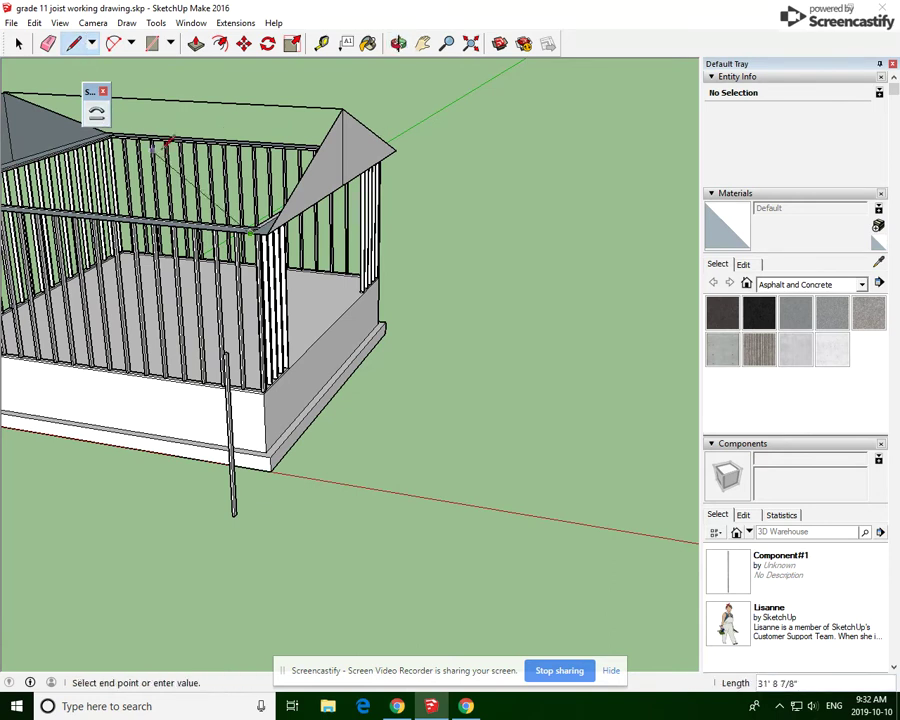
click(330, 105)
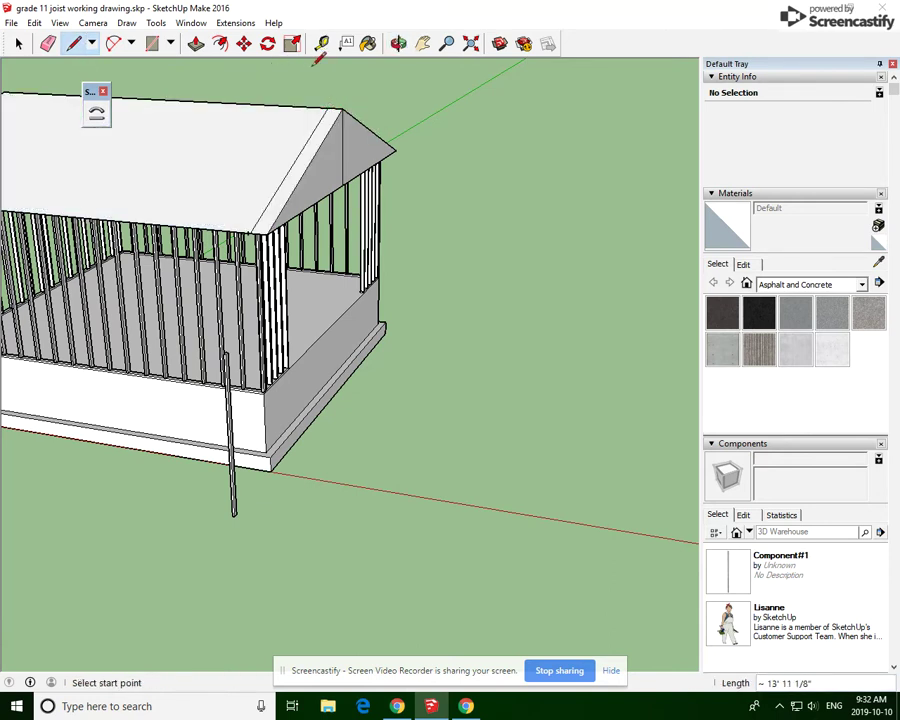
Erase the newly formed roof face and gable triangle face.
click(47, 43)
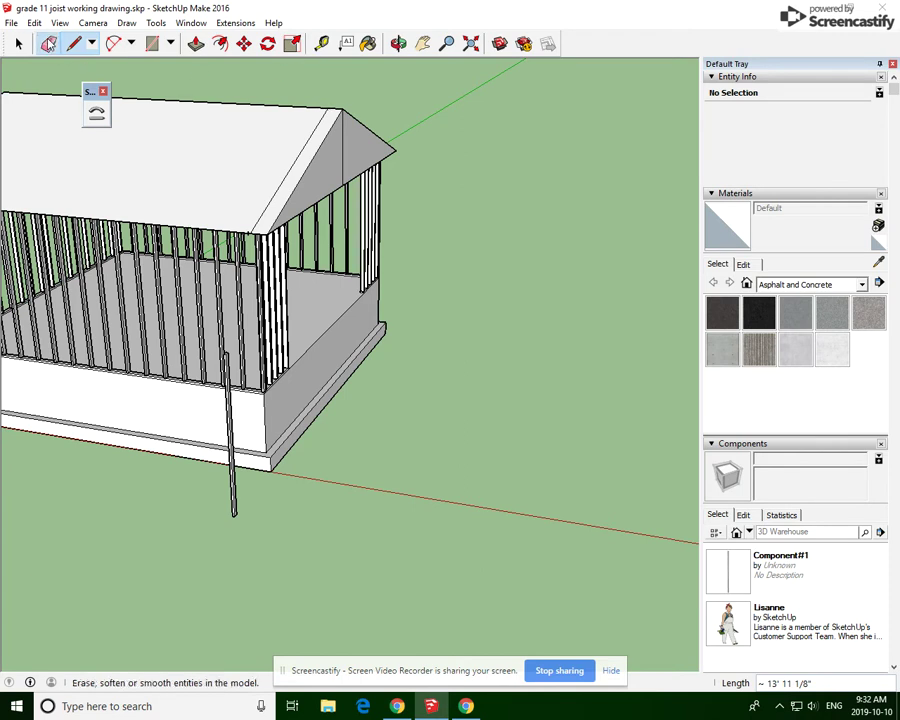
right_click(255, 157)
click(300, 191)
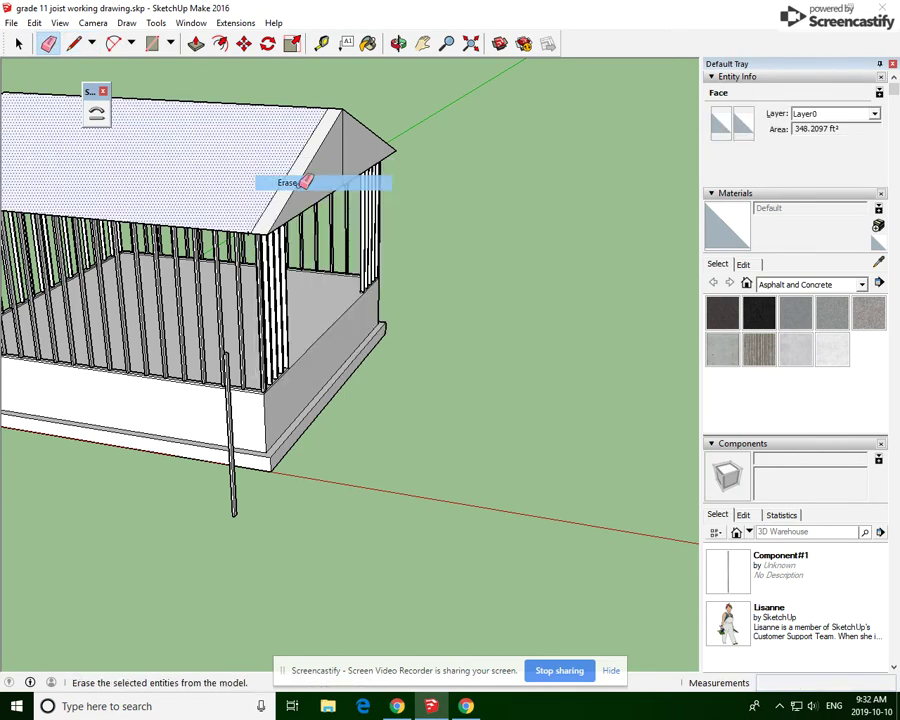
right_click(306, 155)
click(341, 180)
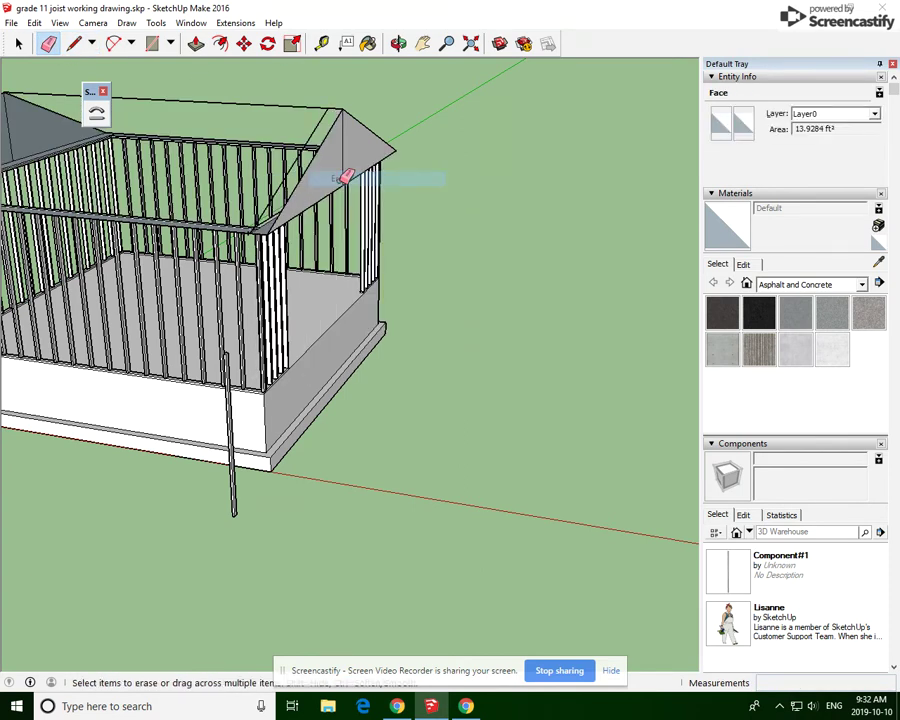
scroll(265, 127, up, 3)
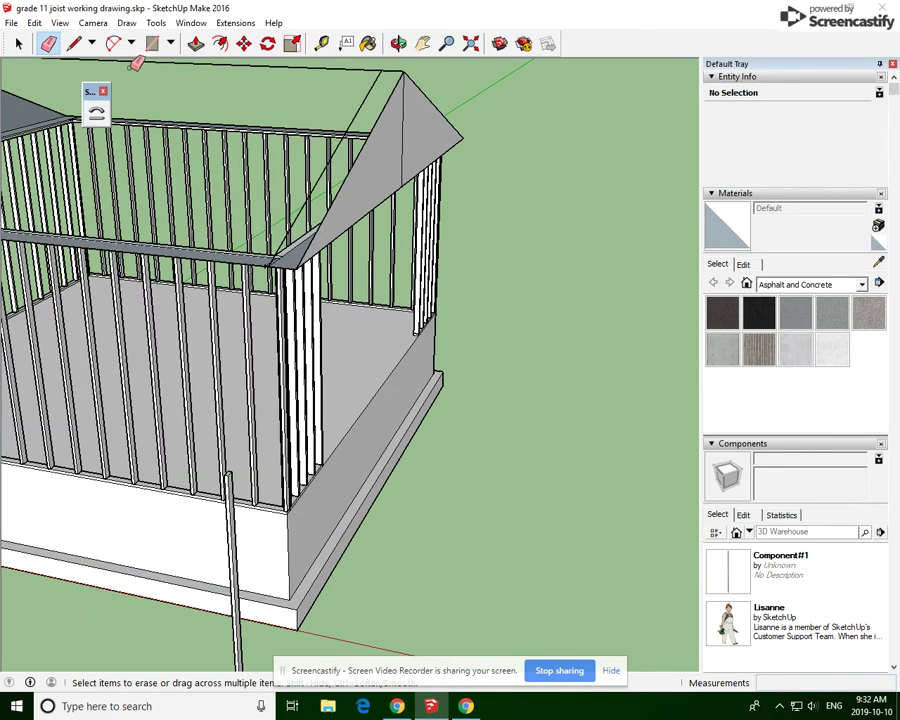
Place a guide point 1.5 inches along the roof's top edge.
click(152, 43)
scroll(271, 193, up, 2)
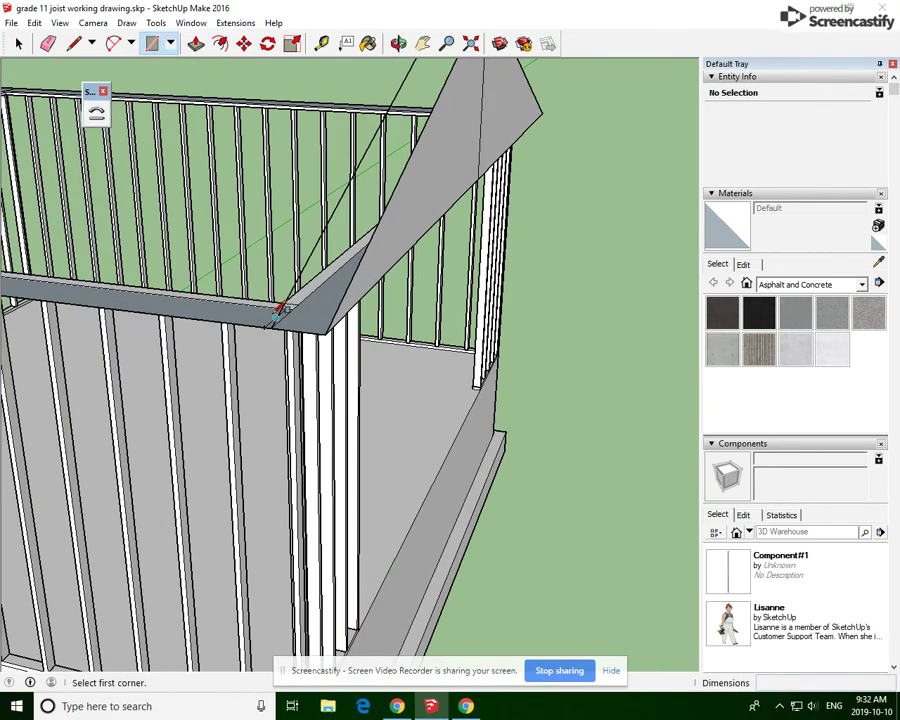
click(268, 320)
scroll(270, 318, down, 3)
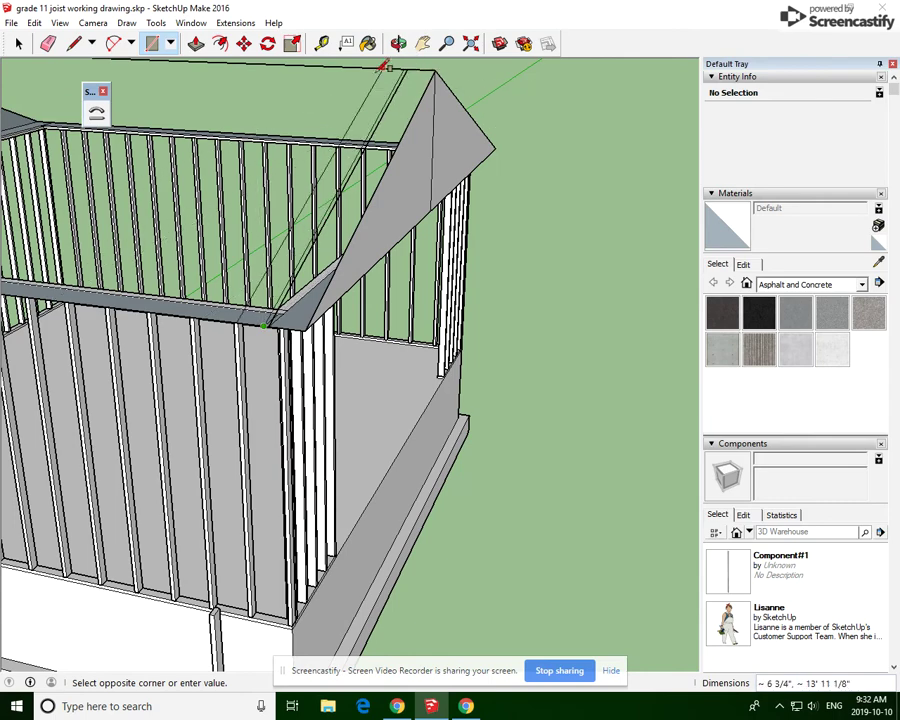
click(323, 45)
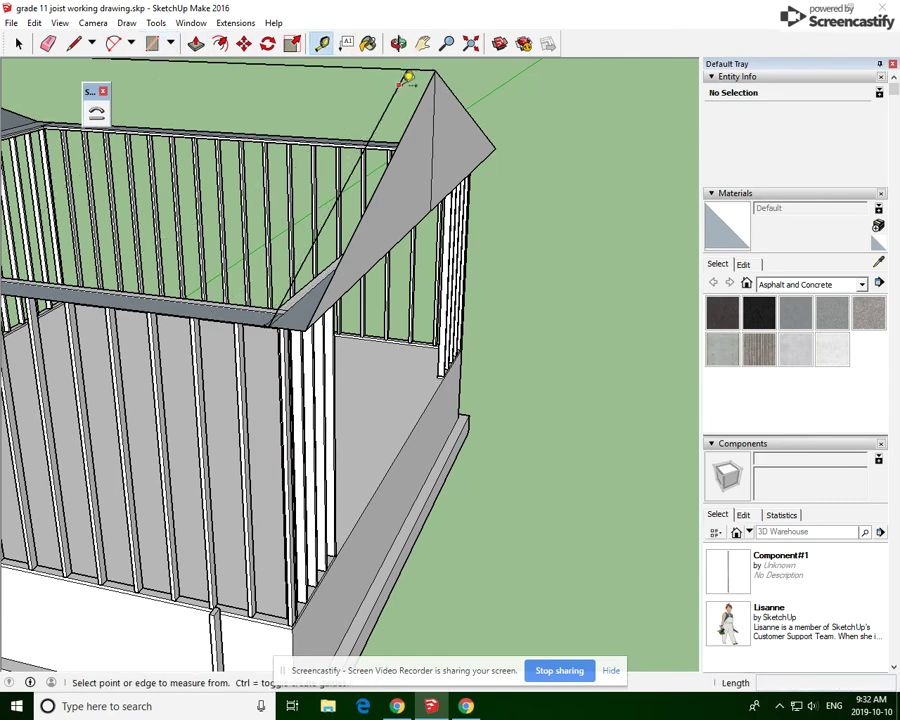
scroll(410, 78, down, 4)
scroll(422, 106, up, 5)
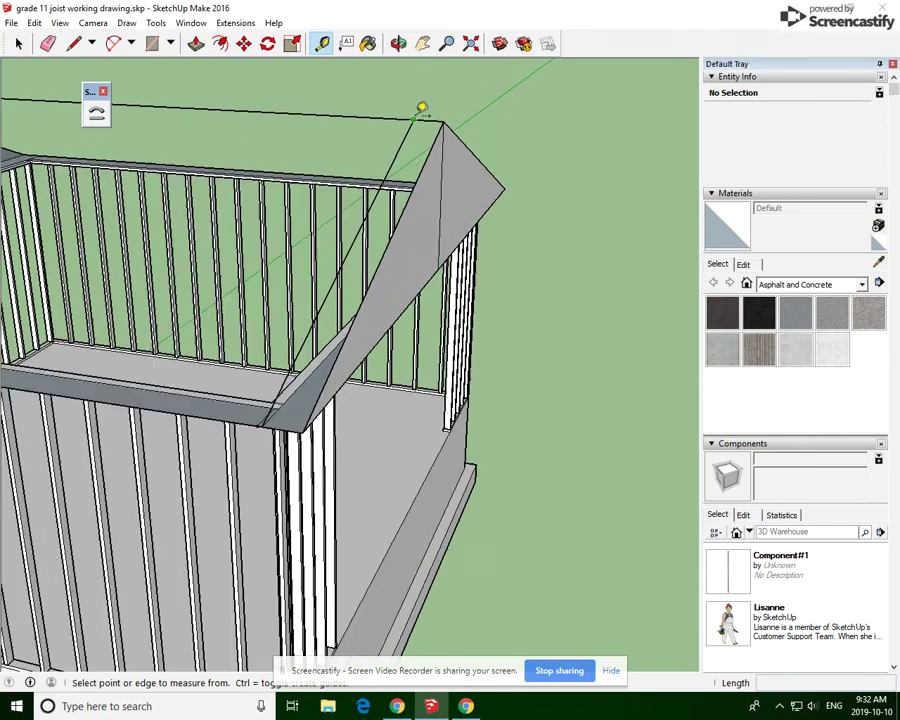
click(417, 117)
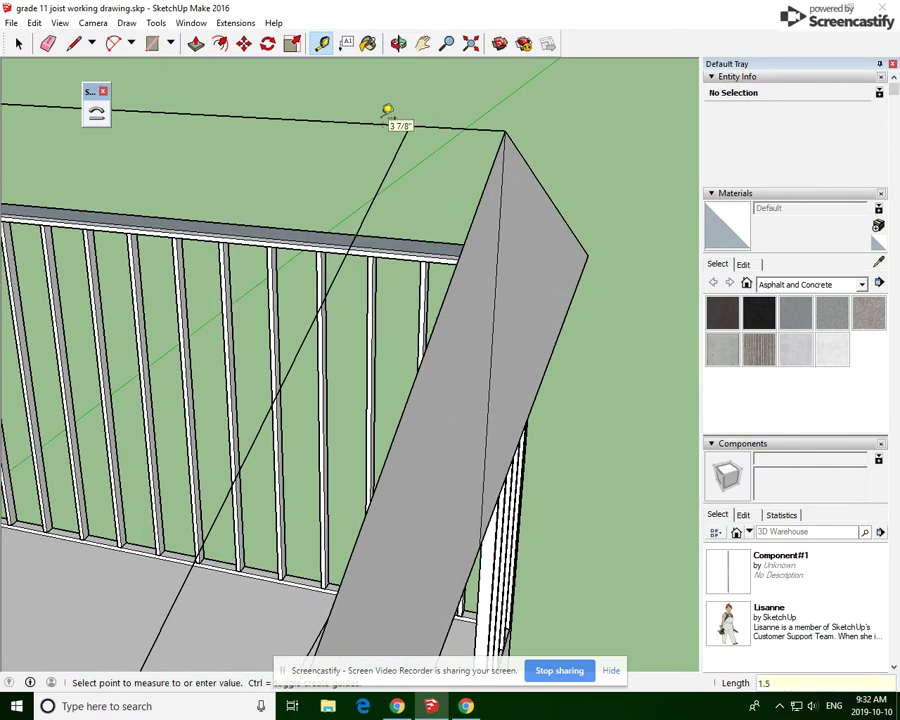
click(388, 110)
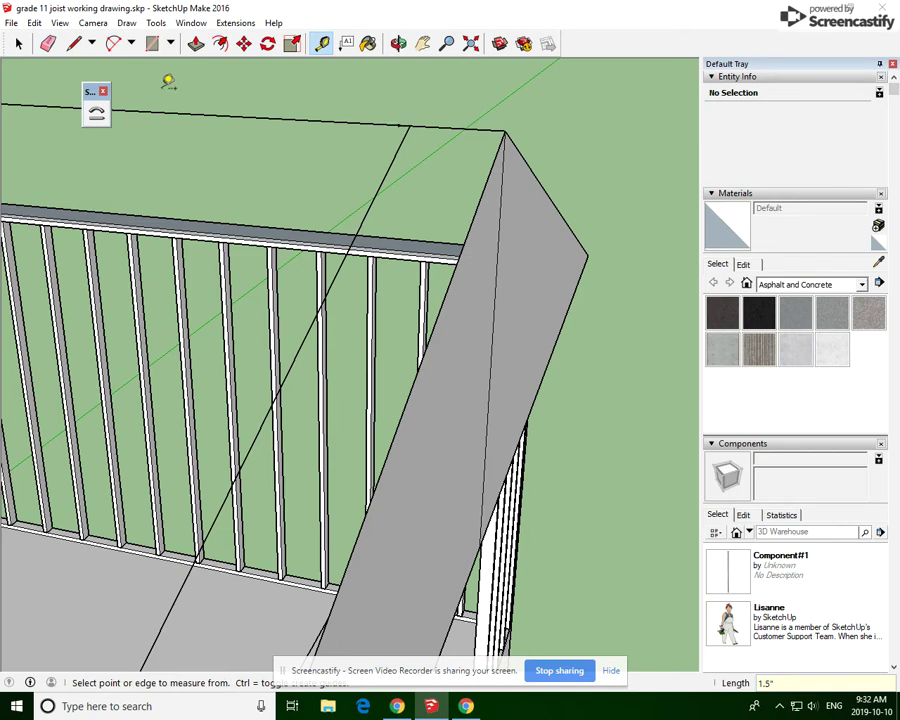
Draw the joist's second sloped edge from the guide point to the wall corner and delete the new roof face.
click(74, 43)
click(405, 119)
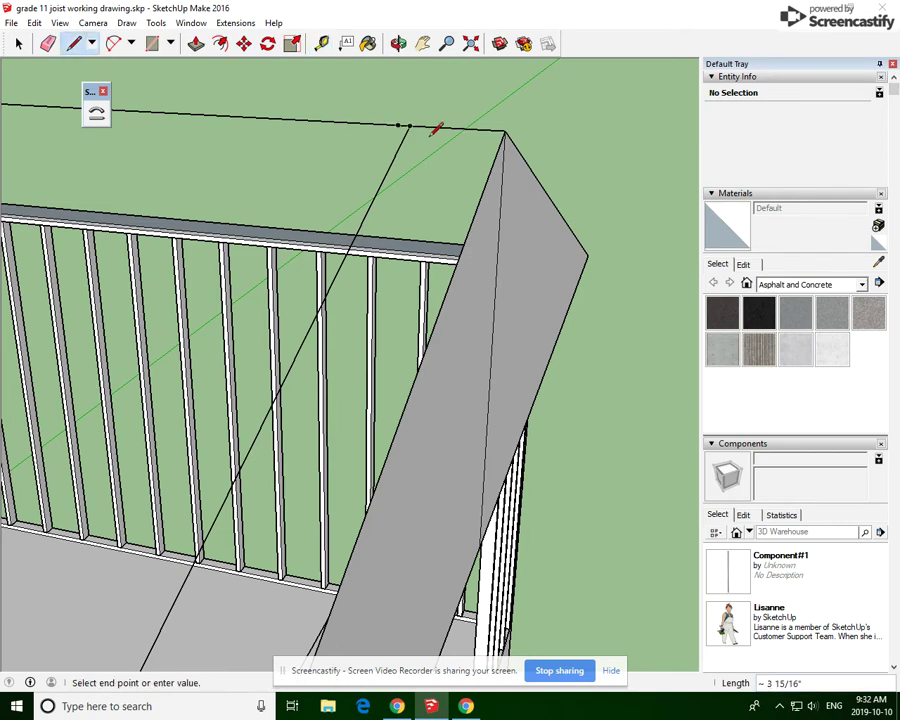
middle_drag(436, 124, 510, 130)
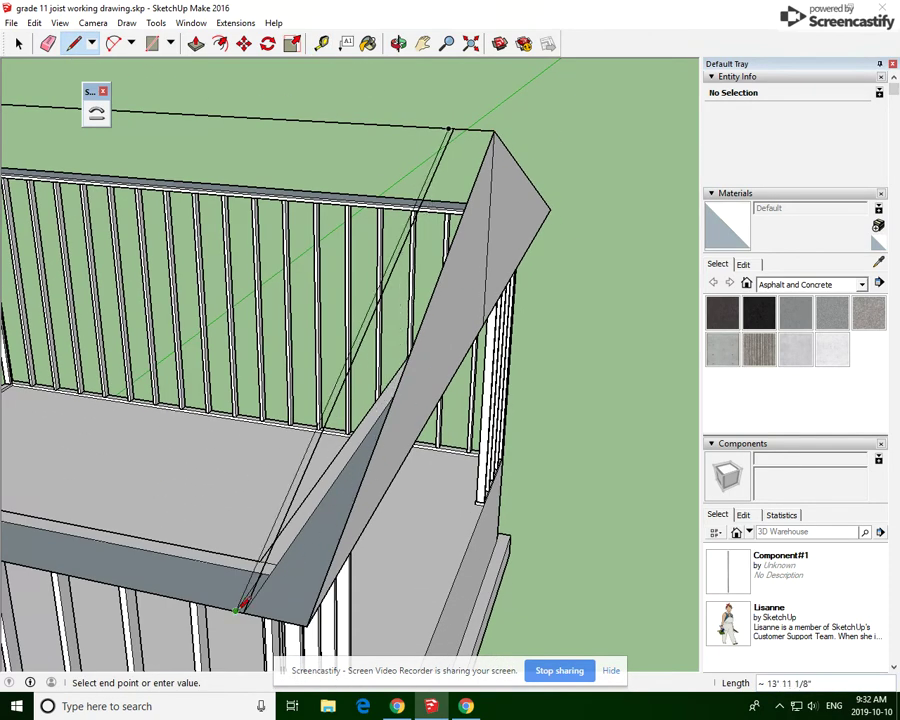
click(239, 607)
click(18, 43)
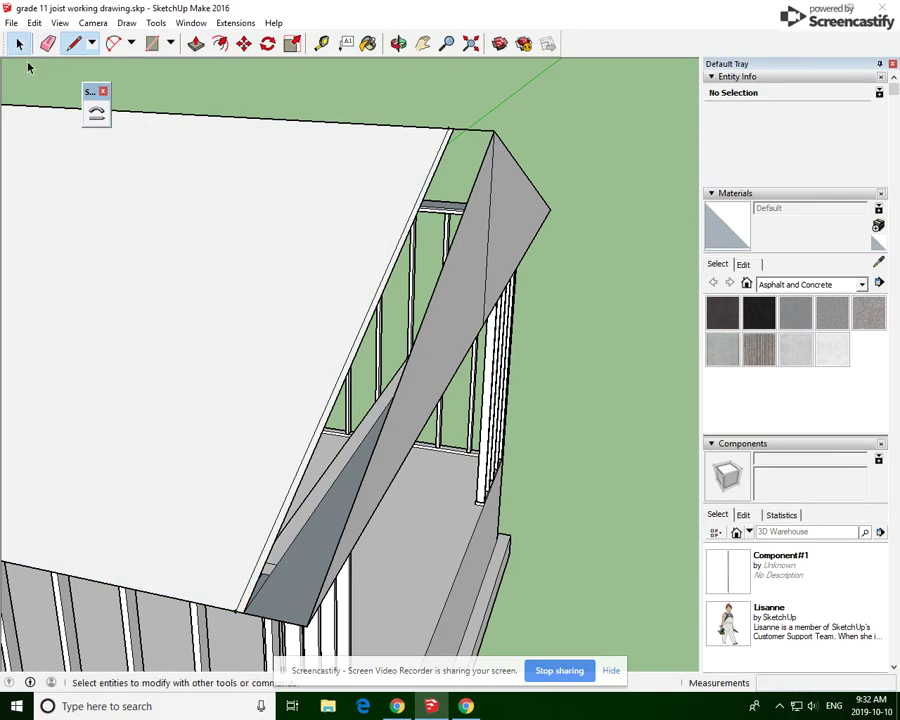
right_click(234, 298)
click(272, 326)
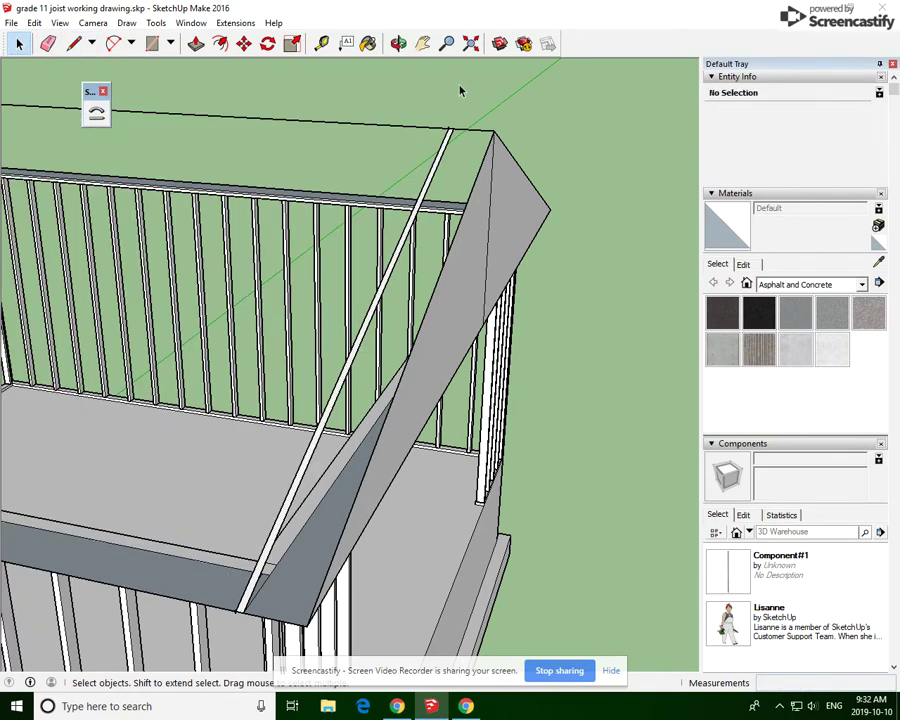
Read the next step in the Edsby instructions and return to SketchUp.
click(445, 705)
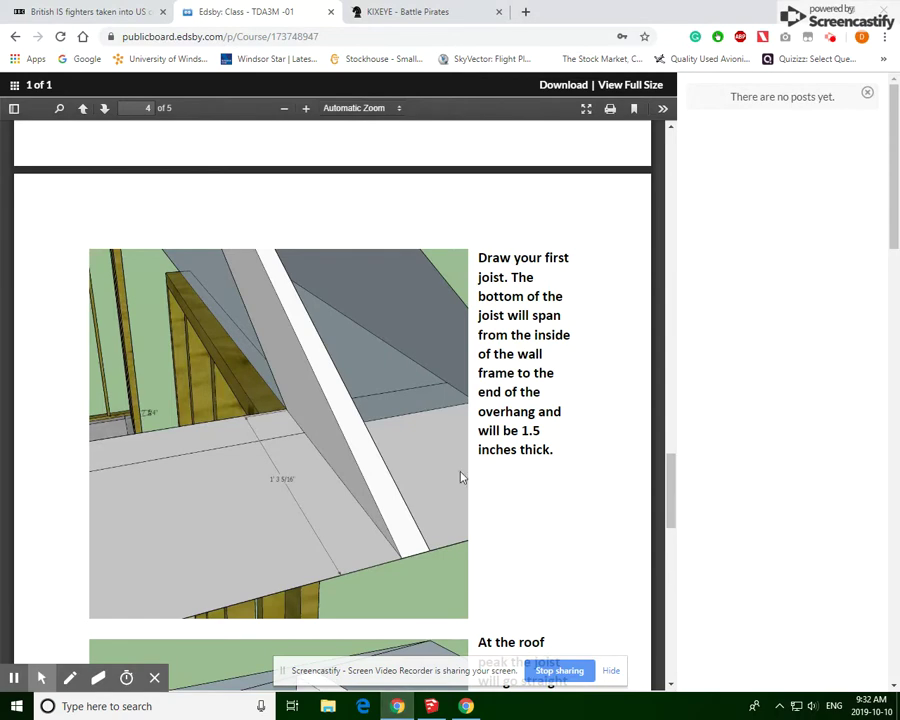
scroll(452, 490, down, 5)
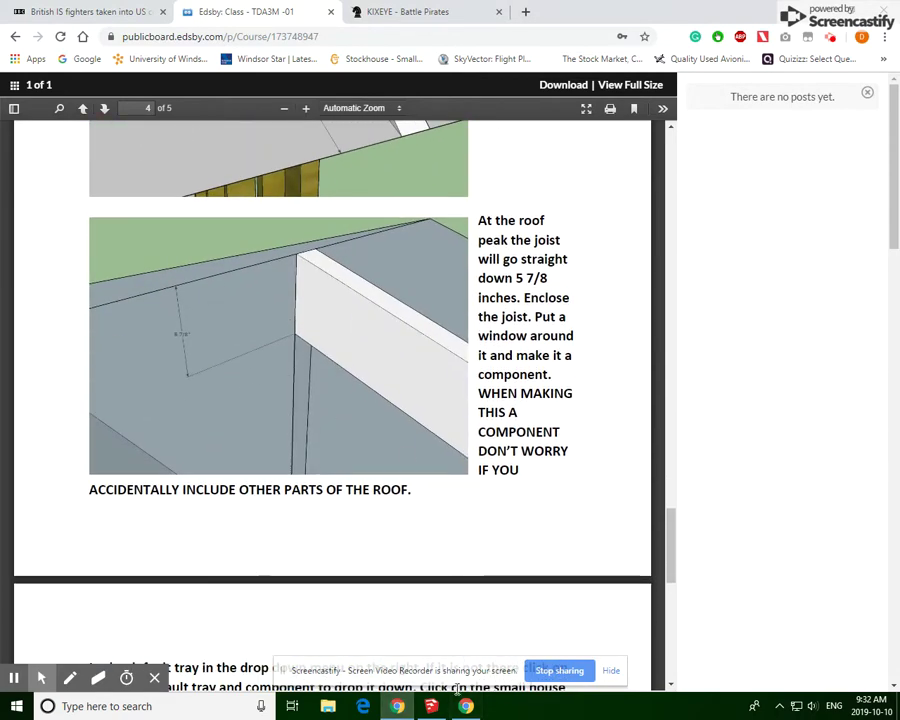
key(alt+Tab)
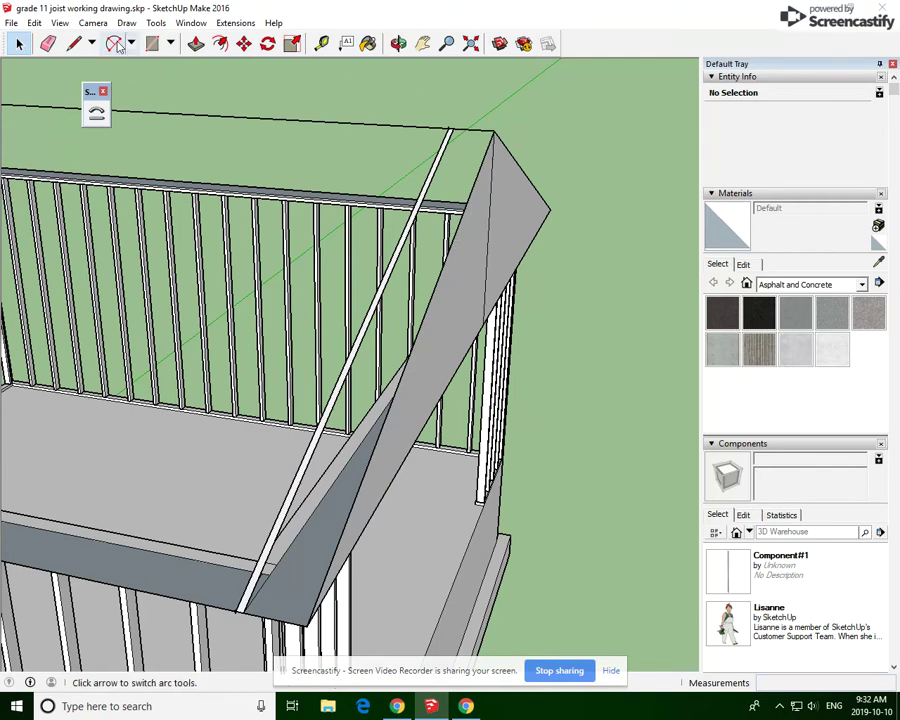
Draw a 5 7/8" vertical line at the joist's ridge end and a 1 1/2" by 5 7/8" upright rectangle there.
click(73, 43)
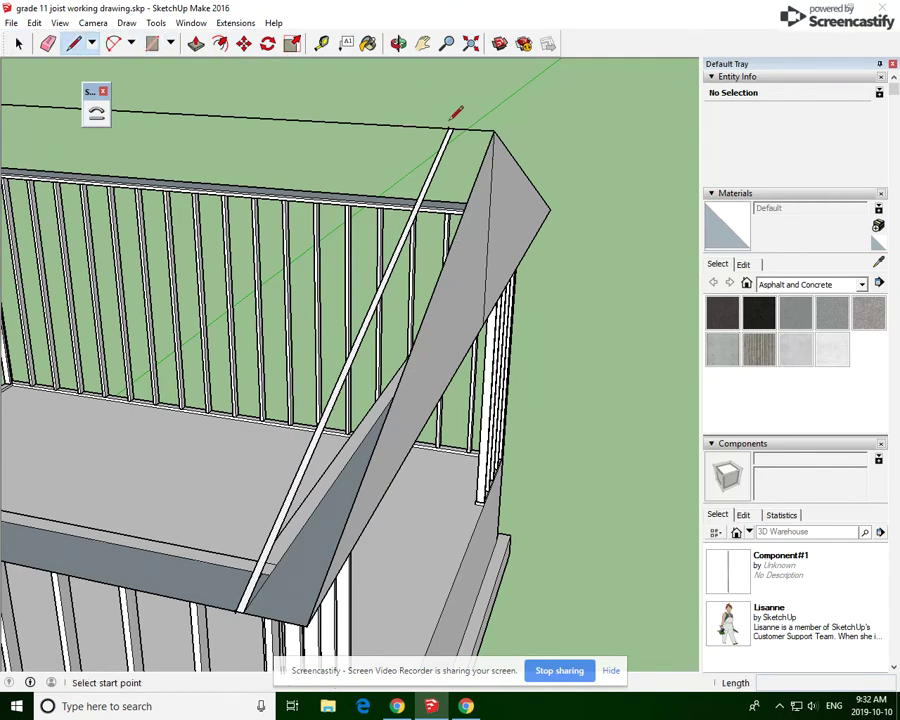
scroll(455, 112, up, 5)
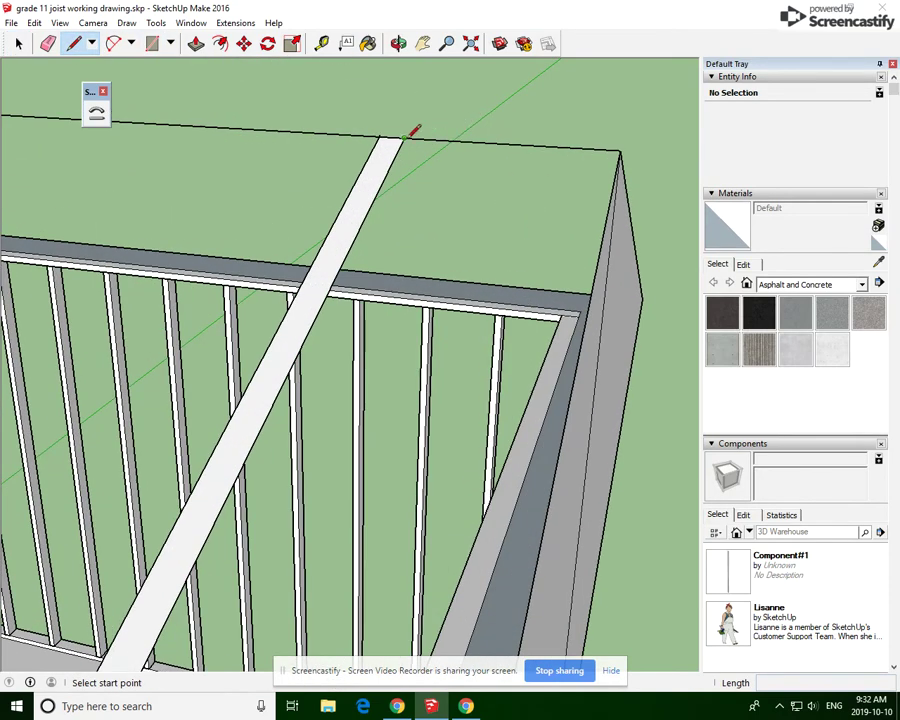
click(404, 138)
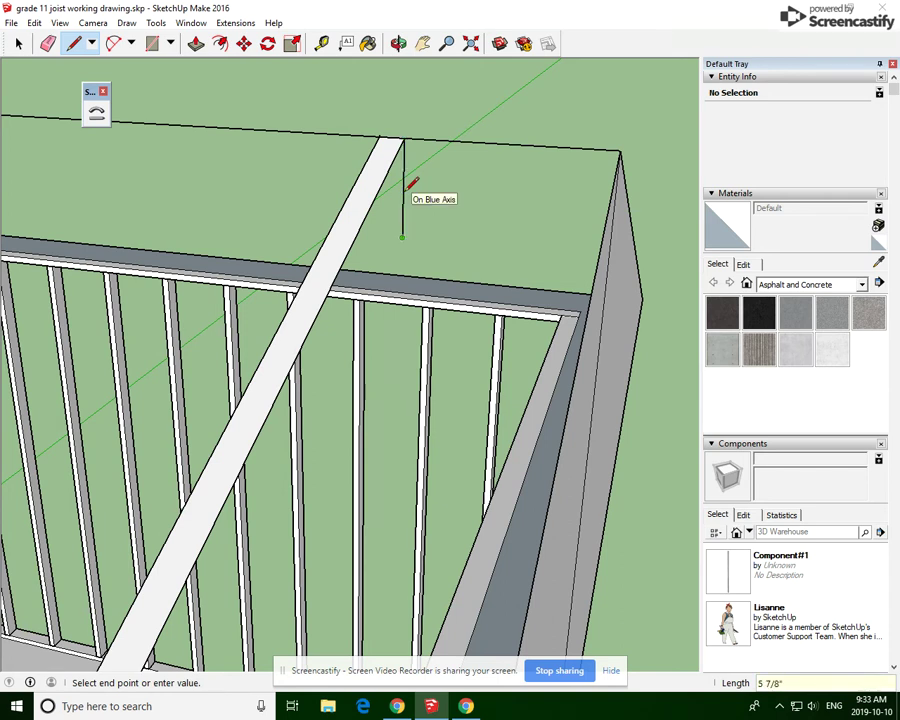
click(408, 188)
click(152, 43)
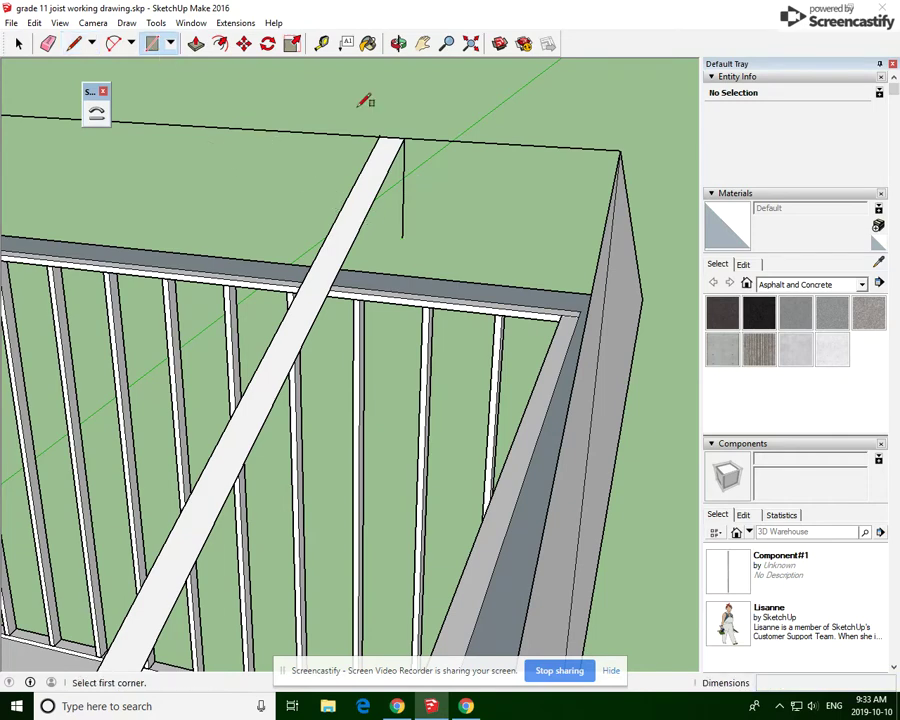
click(402, 237)
click(399, 134)
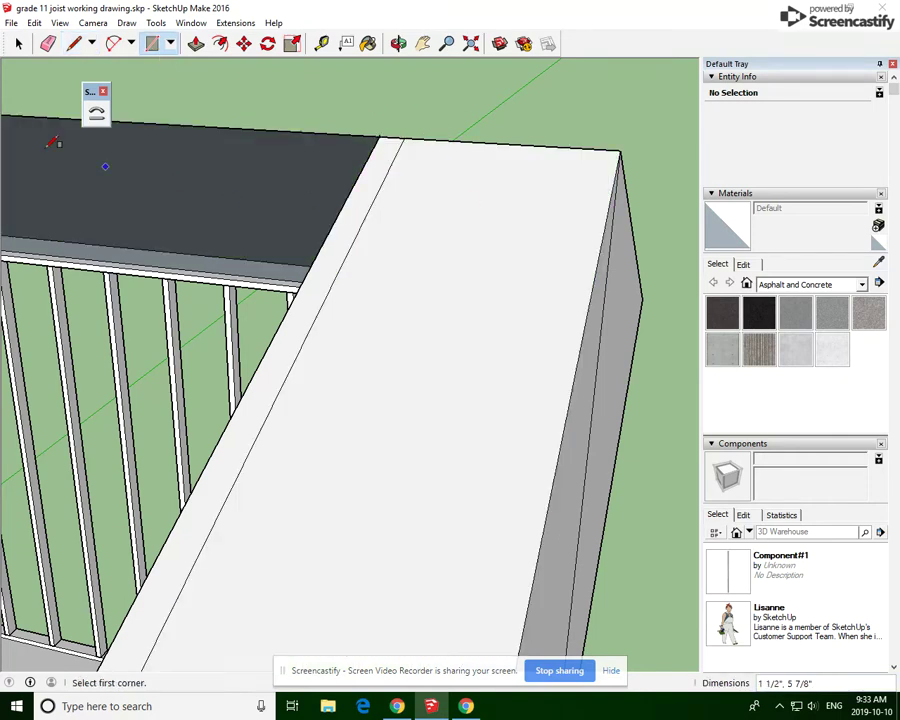
click(18, 43)
right_click(230, 175)
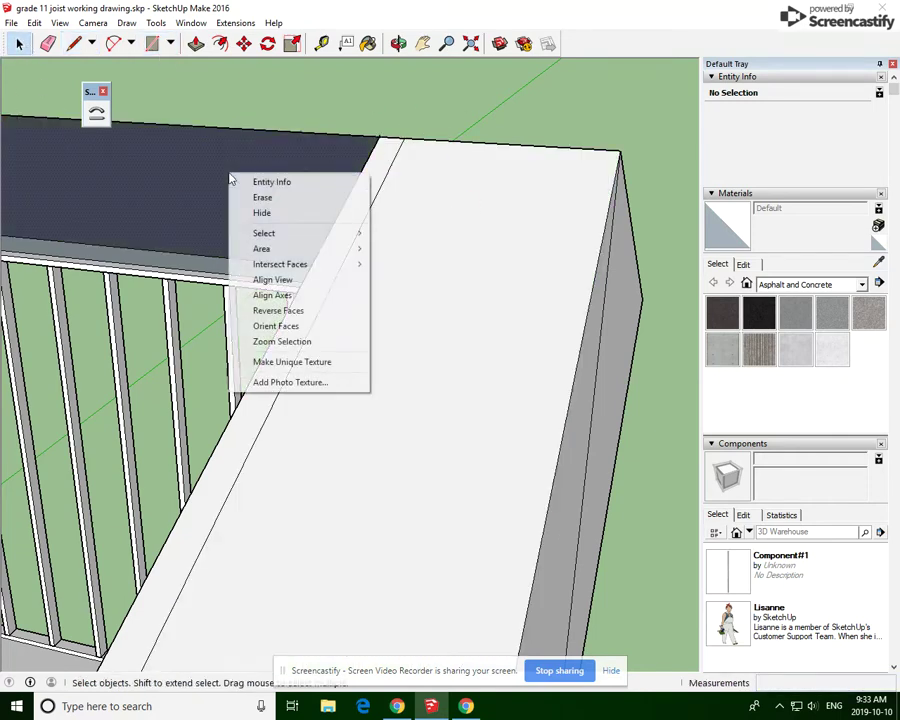
Erase the dark and white top faces to expose the stud wall.
click(279, 196)
right_click(430, 246)
click(452, 266)
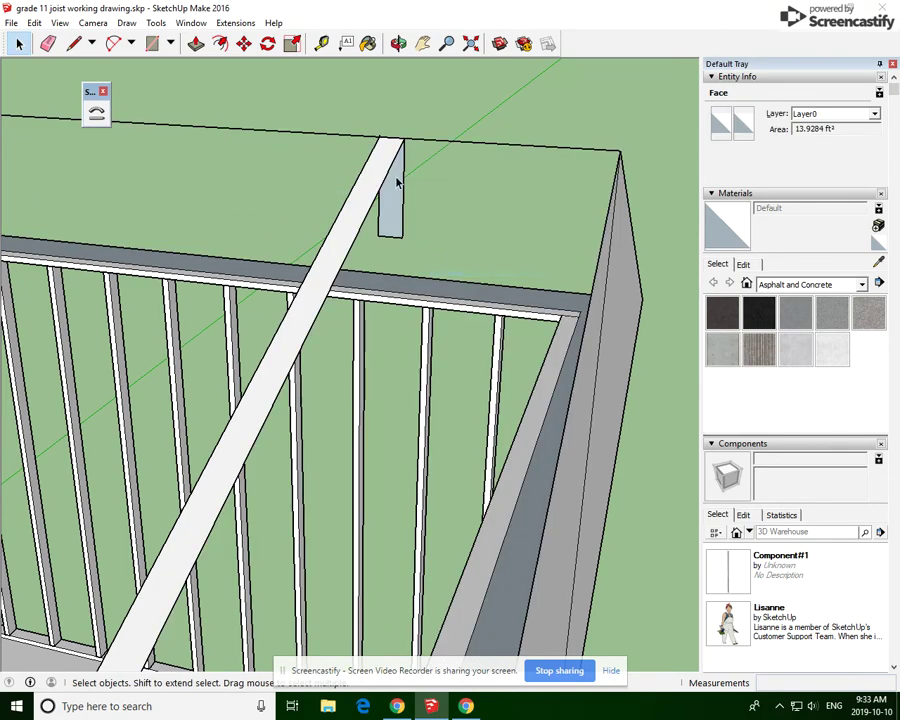
Draw edges along the sloped board, including a 12' 9 13/16" line from its lower end to the rail's top endpoint.
middle_drag(390, 174, 189, 122)
click(73, 43)
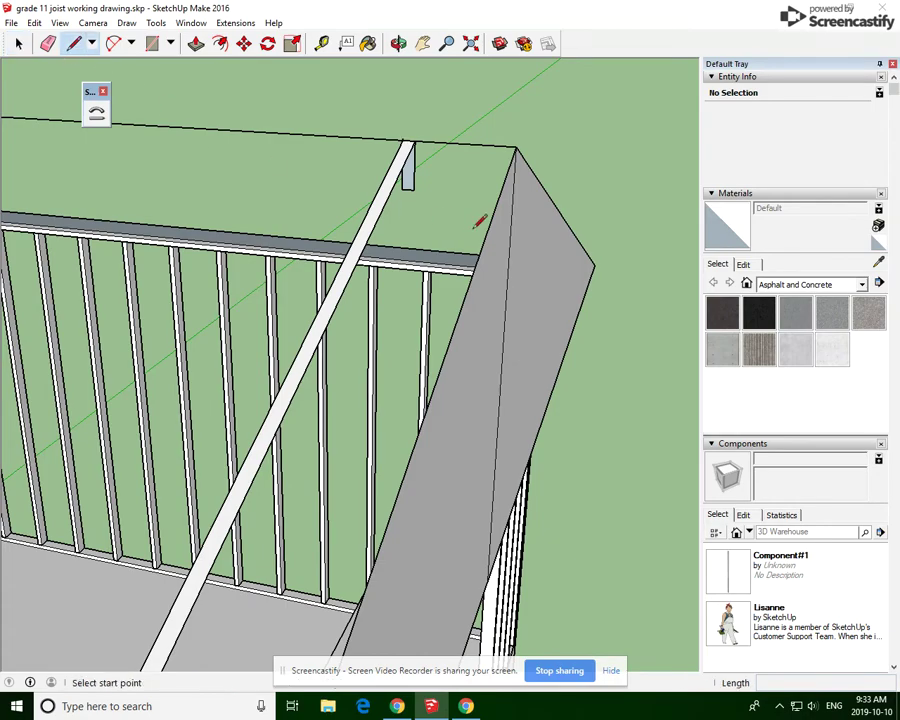
click(408, 182)
middle_drag(408, 178, 424, 178)
scroll(281, 476, up, 5)
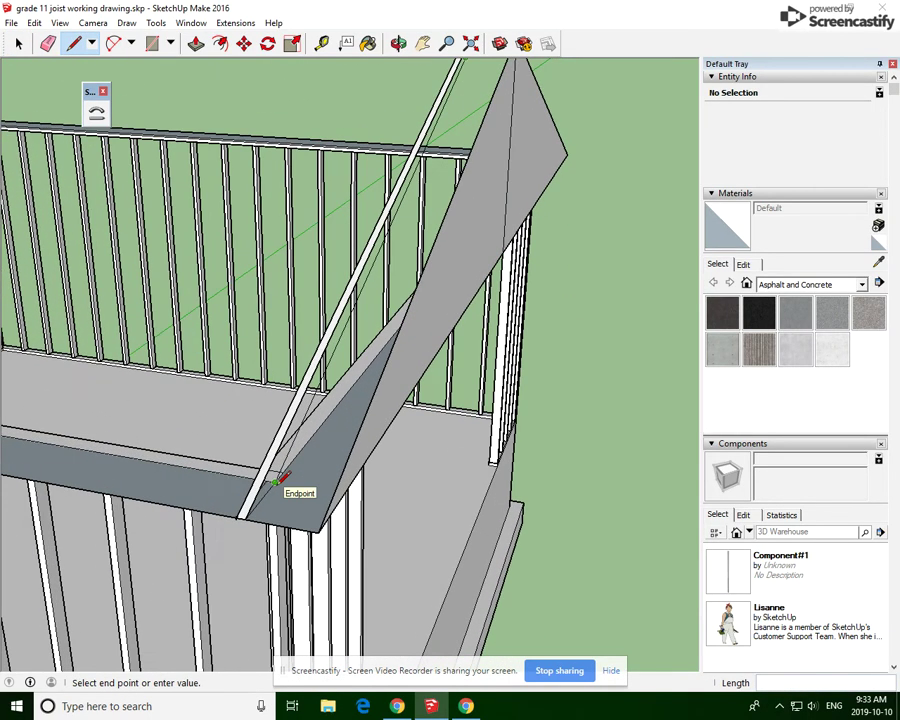
click(256, 474)
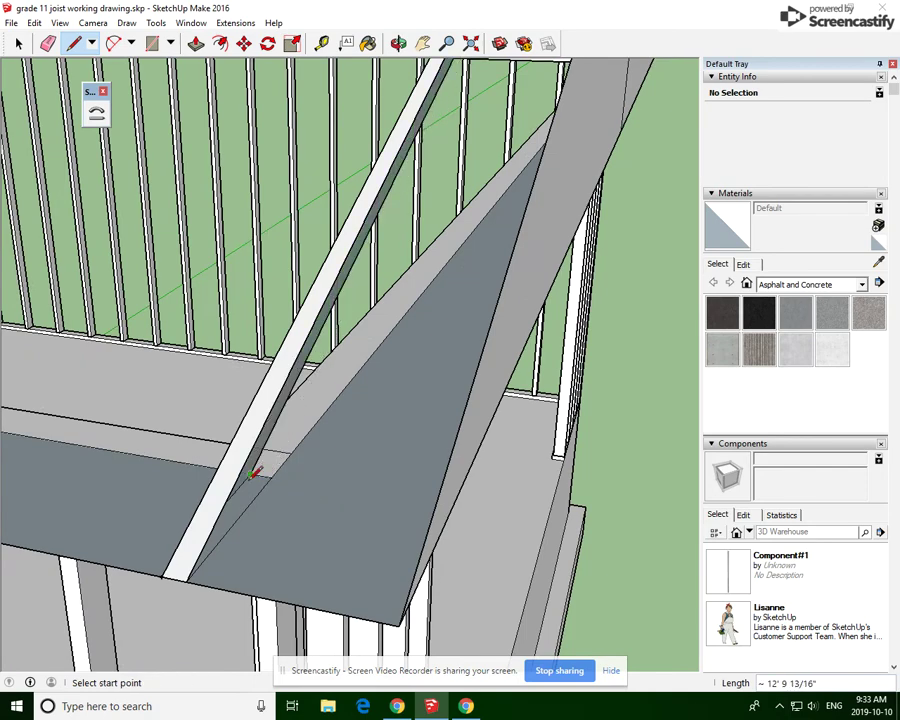
click(268, 475)
scroll(270, 475, down, 5)
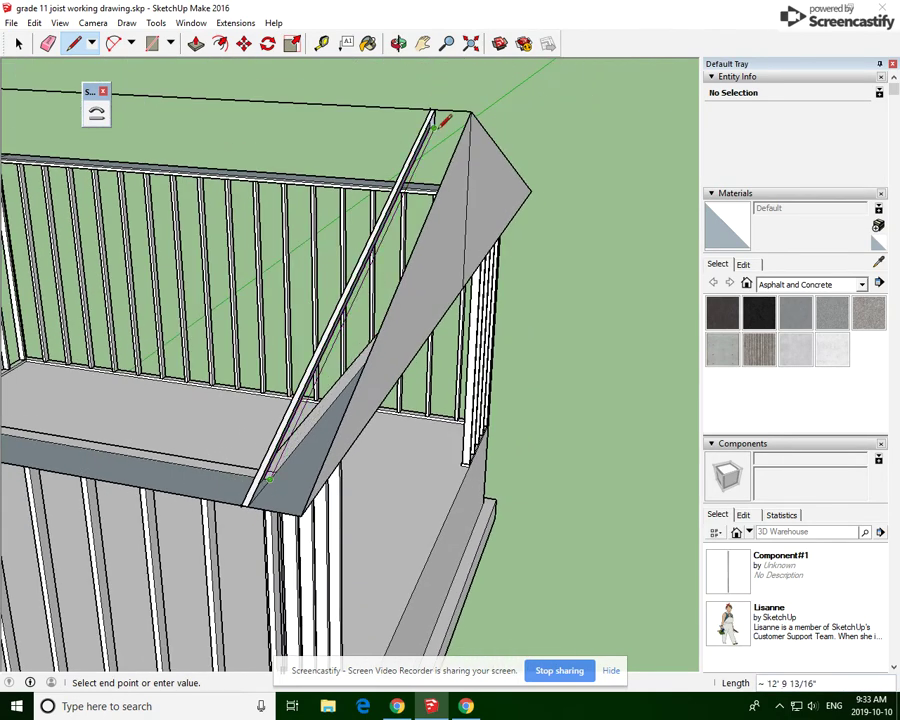
click(435, 125)
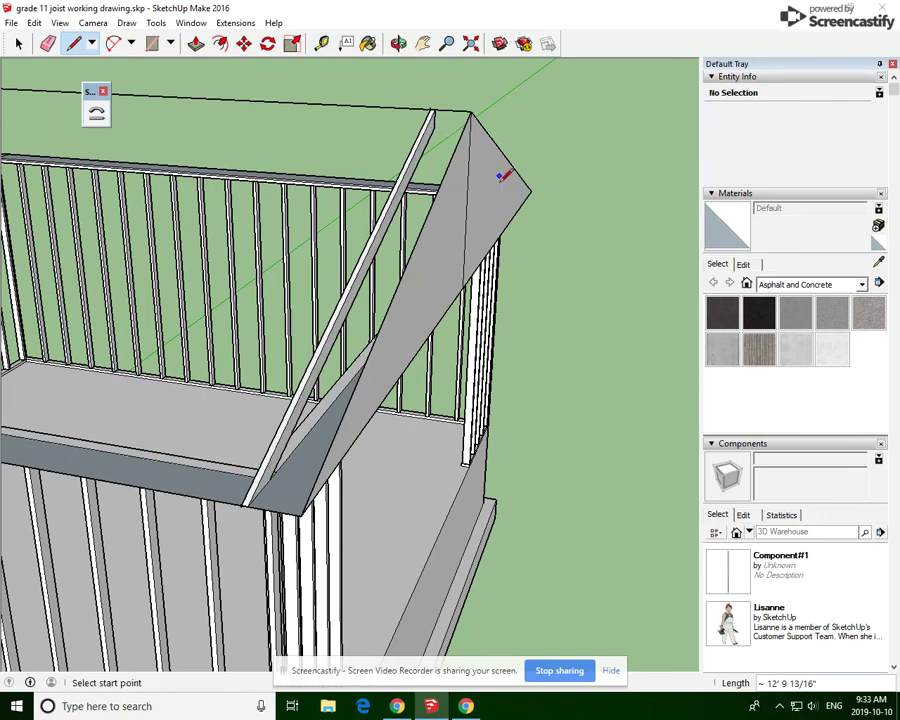
scroll(500, 150, down, 5)
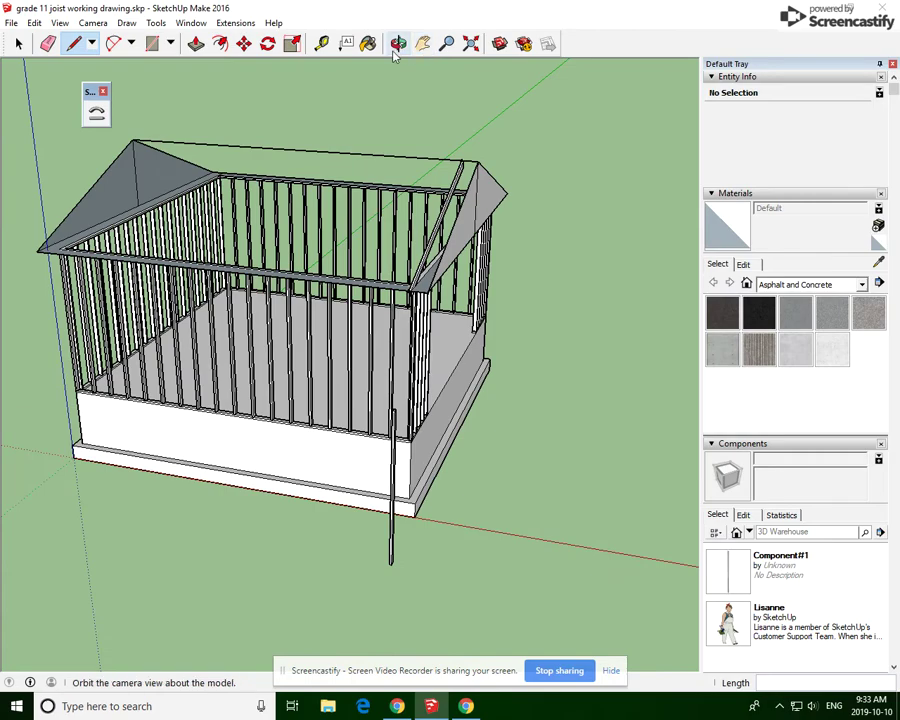
click(398, 43)
From a top-down view, box-select all 29 entities of the sloped joist and open its context menu.
drag(241, 286, 537, 493)
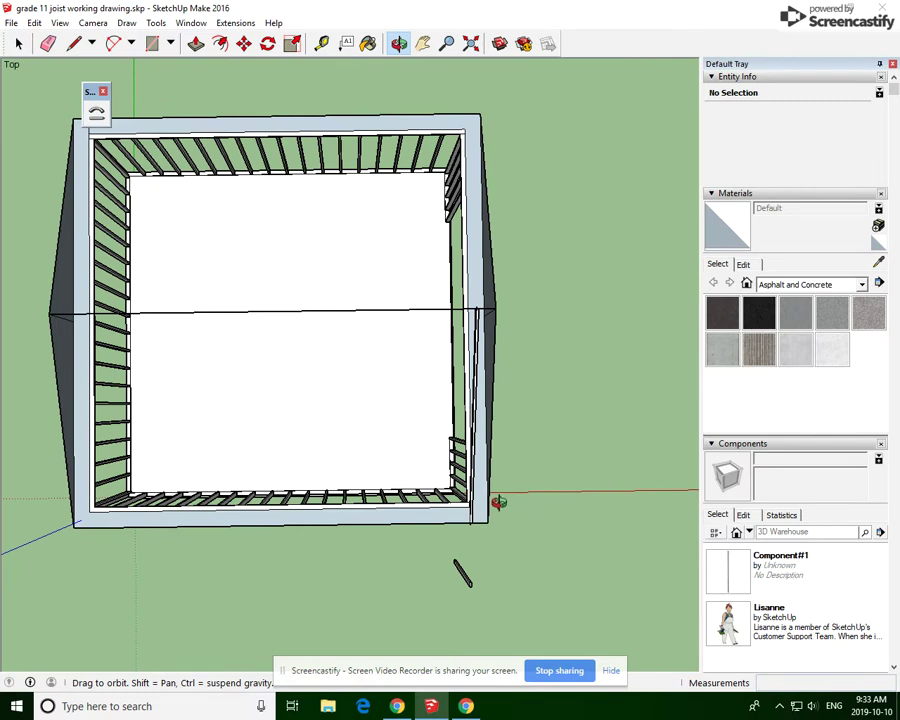
drag(462, 572, 459, 575)
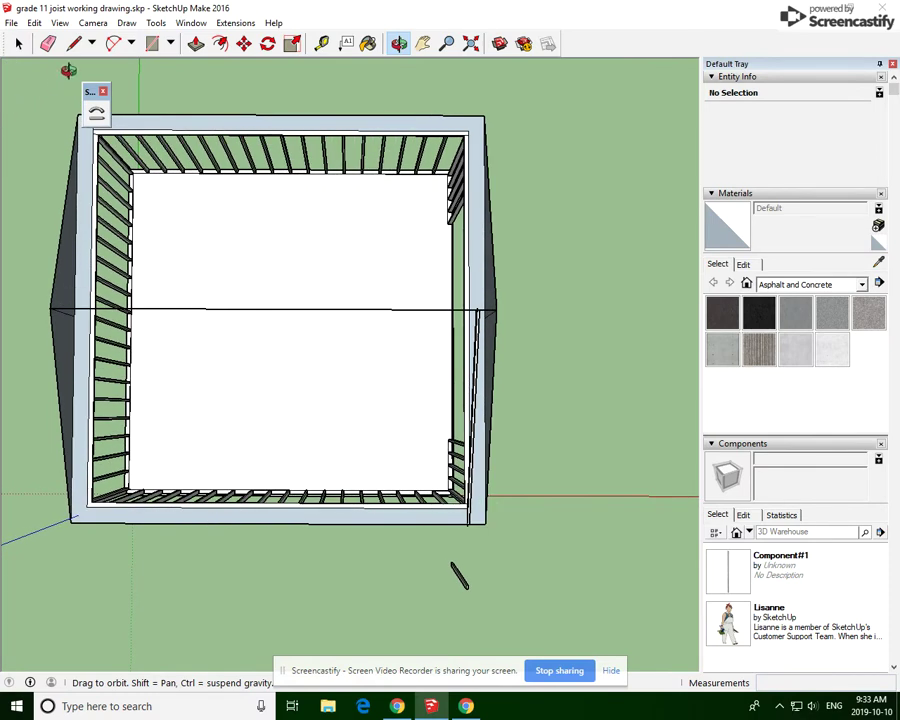
click(17, 42)
scroll(460, 337, up, 3)
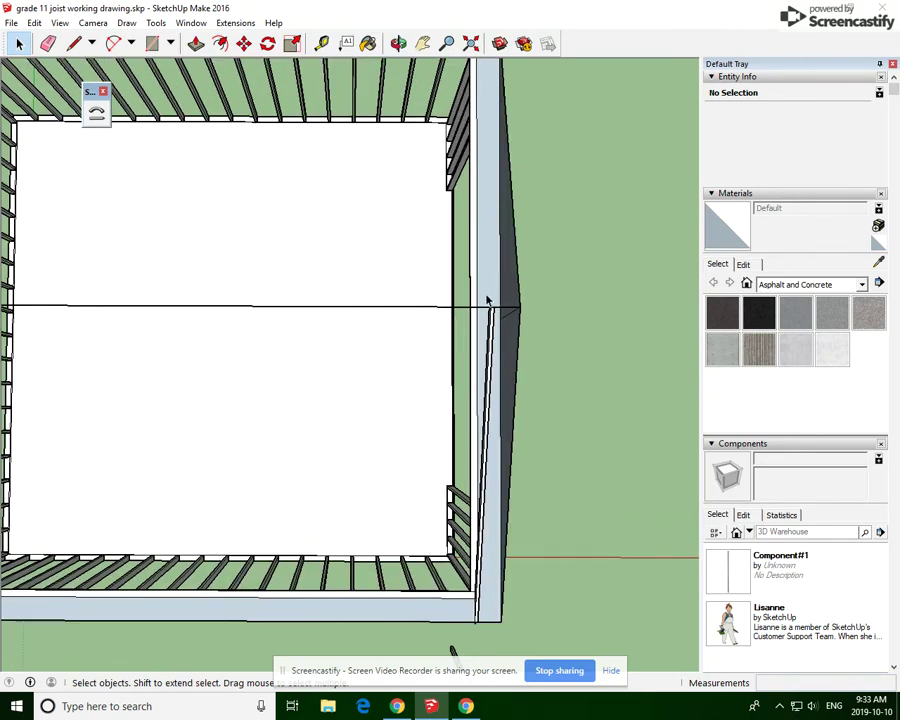
drag(502, 305, 500, 648)
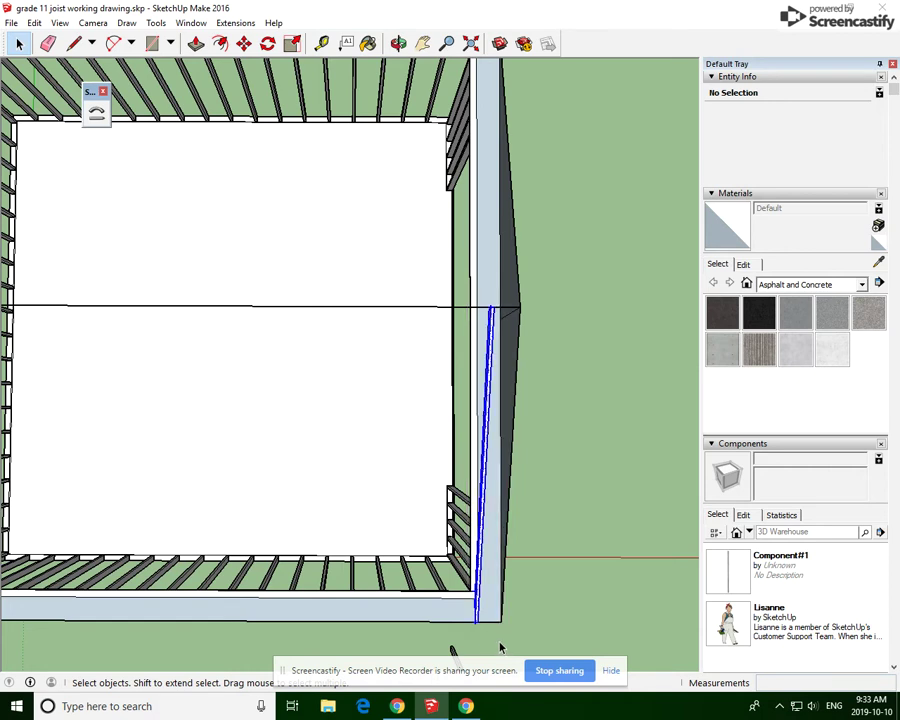
right_click(489, 425)
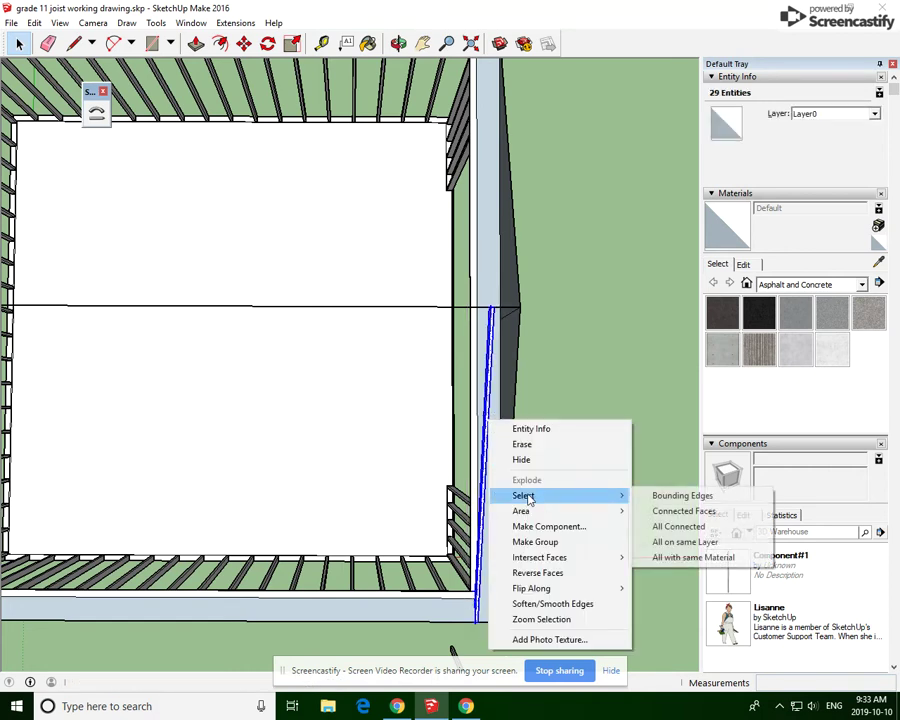
Make the selected joist into component Component#2 and pick it in the Components panel for placing.
click(536, 523)
click(469, 451)
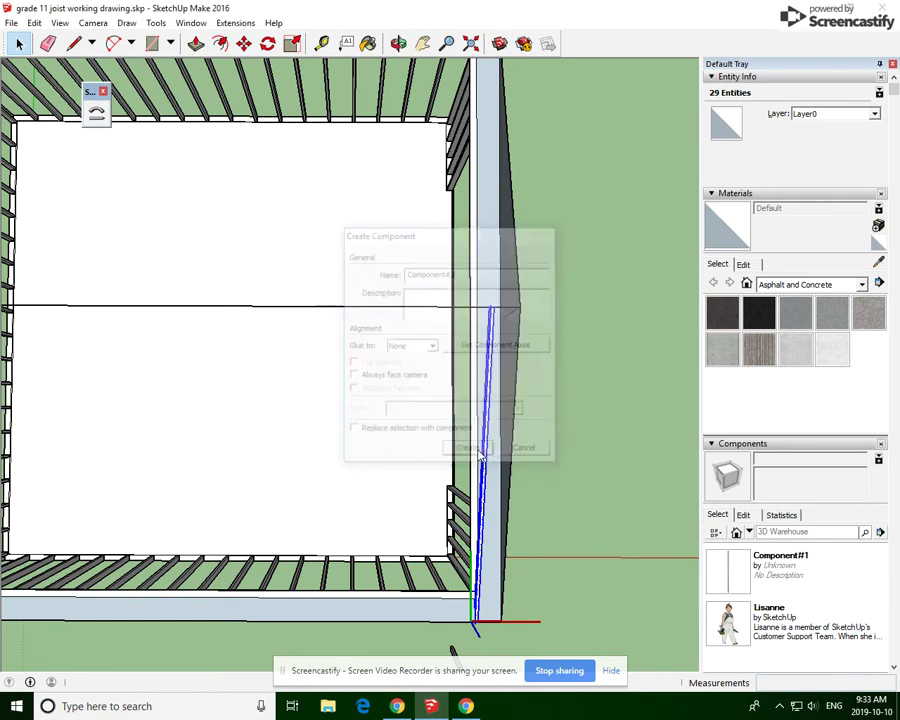
scroll(815, 602, down, 1)
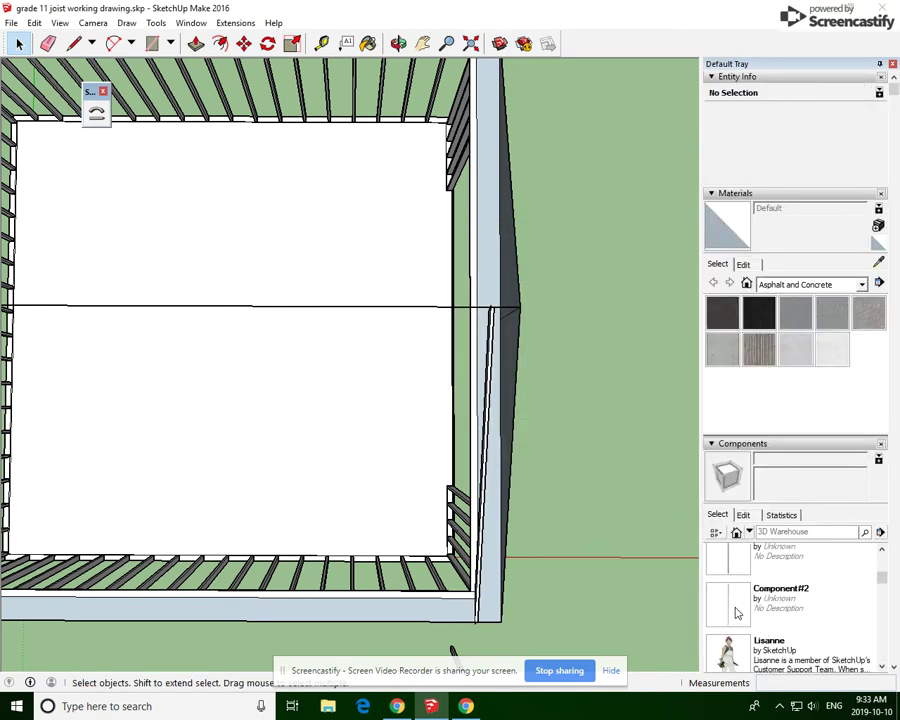
click(729, 606)
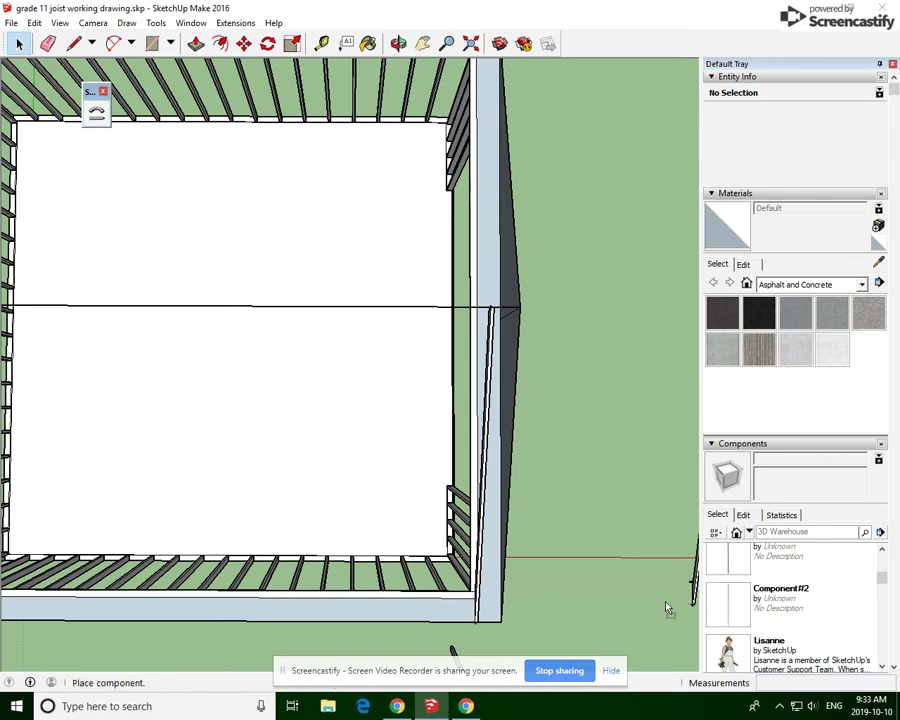
Place the Component#2 joist copy beside the wall frame and bring up its lower end's options.
click(620, 598)
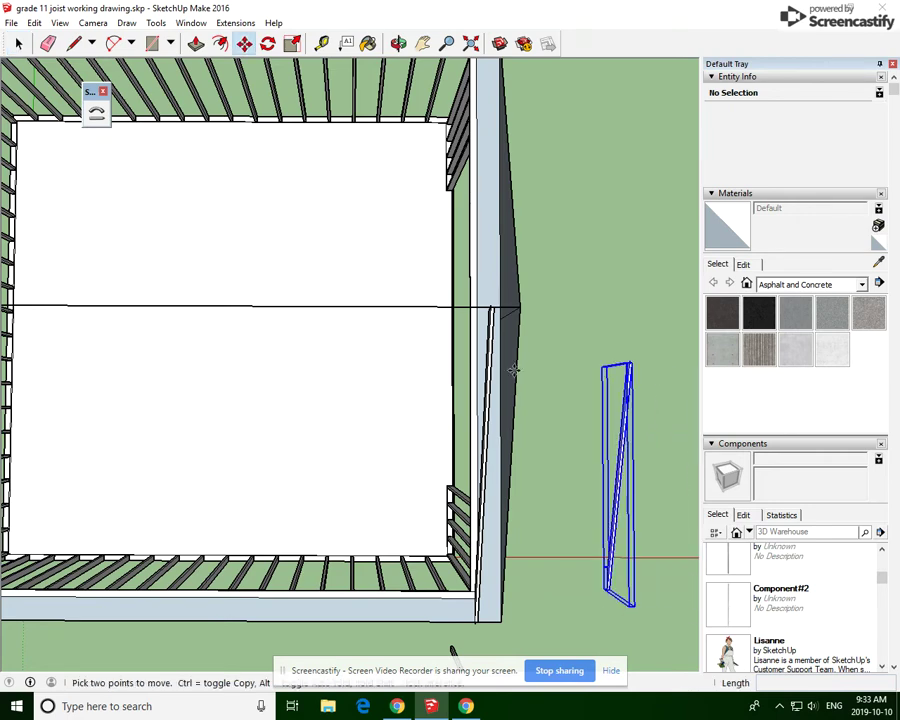
click(398, 43)
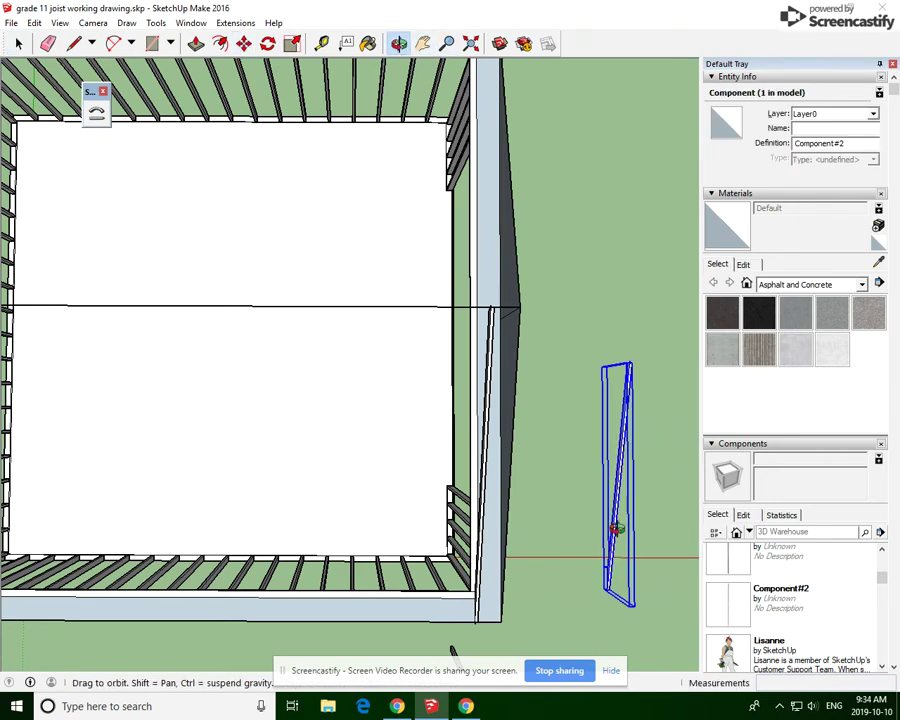
drag(617, 530, 530, 308)
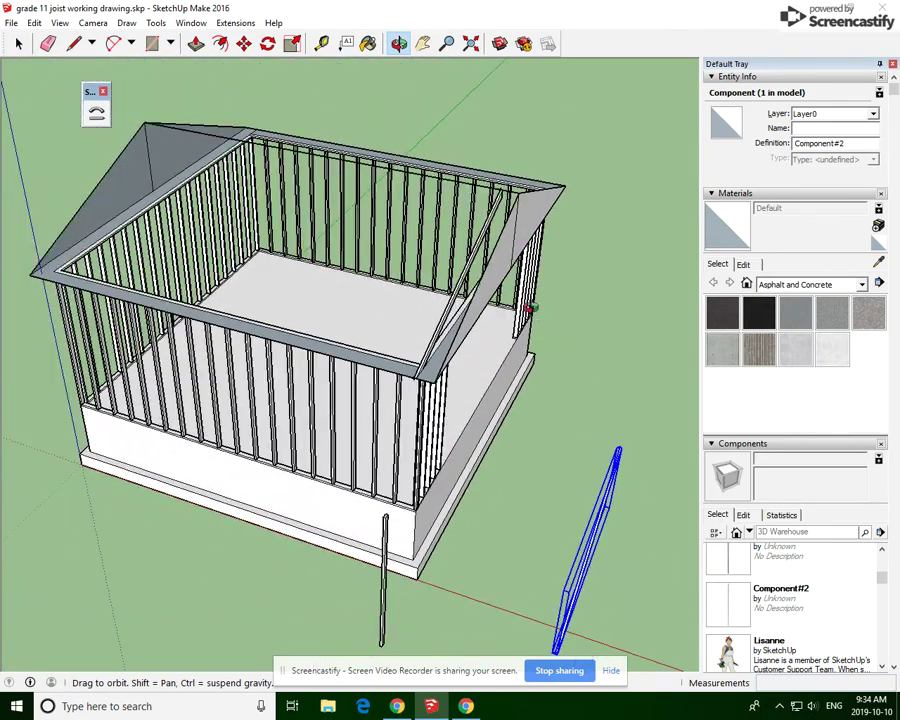
scroll(530, 308, down, 3)
mouse_move(540, 440)
mouse_down()
mouse_move(558, 454)
mouse_move(458, 418)
mouse_move(527, 447)
mouse_up()
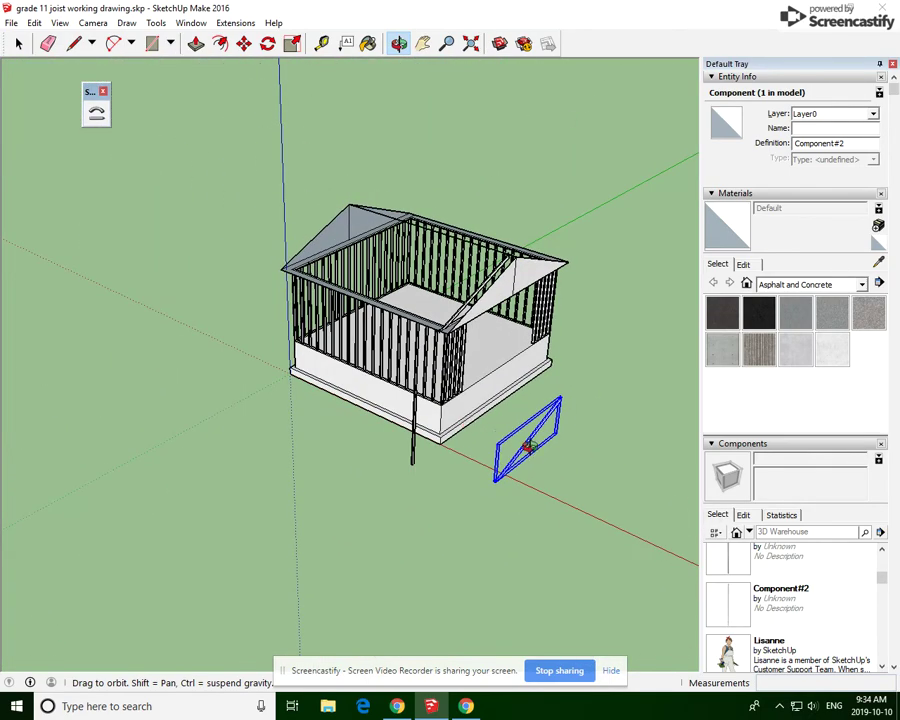
scroll(527, 447, up, 3)
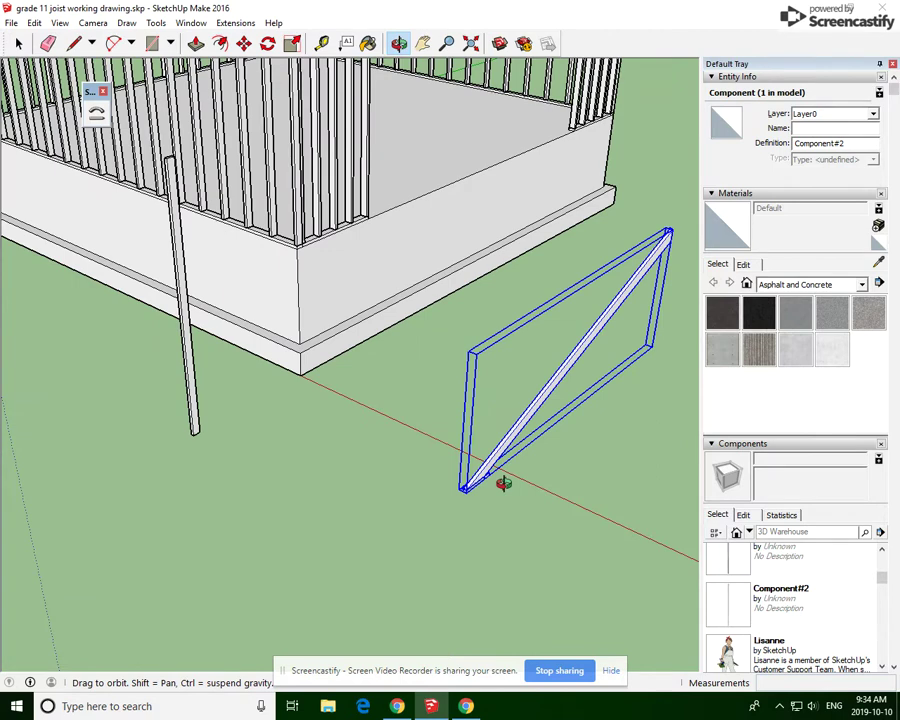
scroll(503, 483, up, 4)
drag(493, 486, 3, 100)
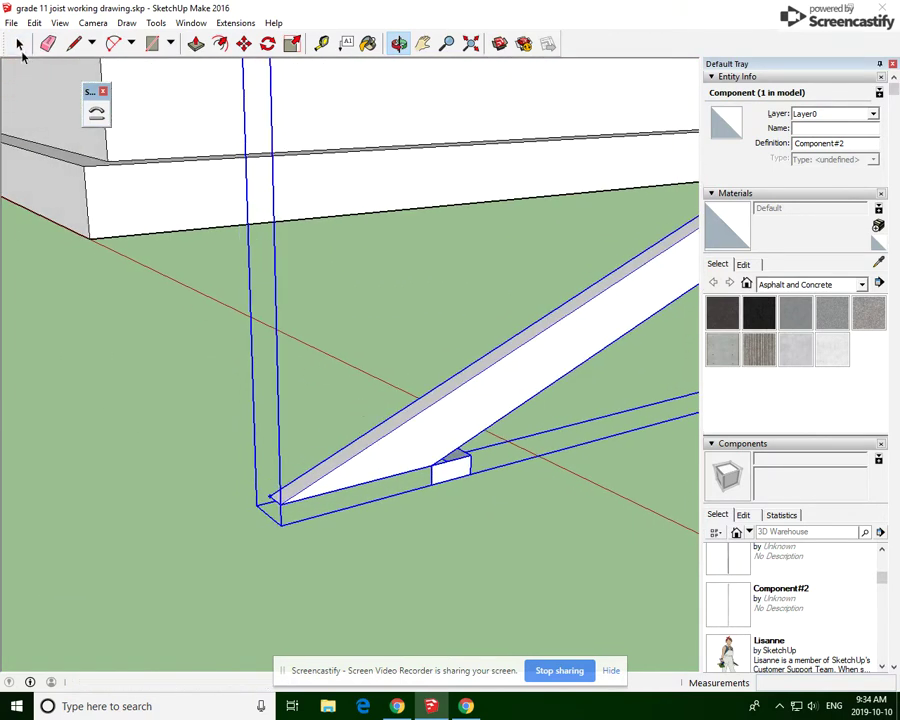
click(18, 43)
right_click(436, 451)
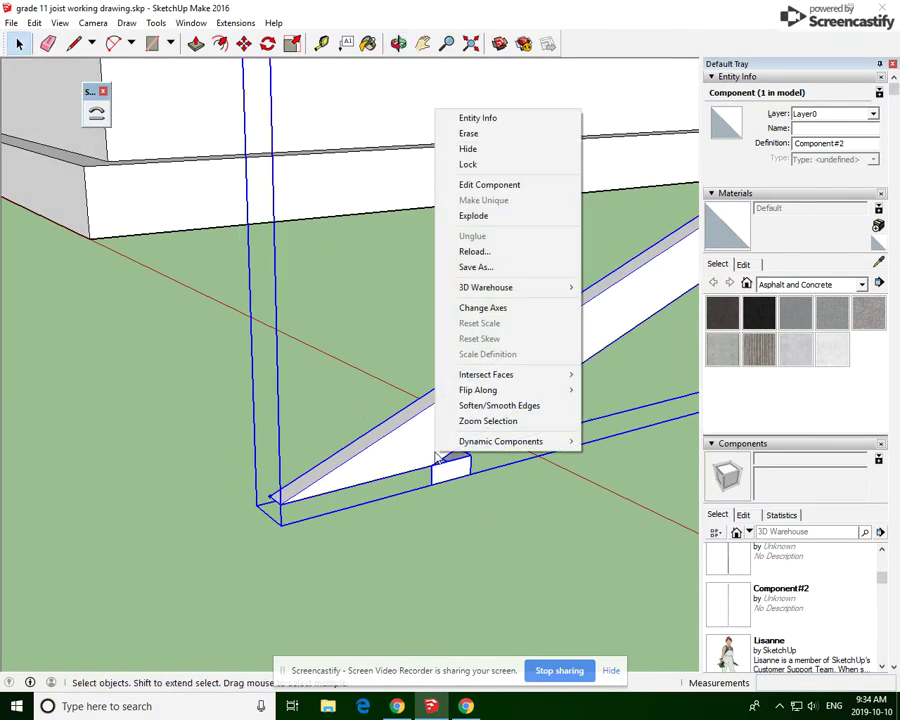
Open the joist component for editing and erase the small end face at its base.
click(500, 186)
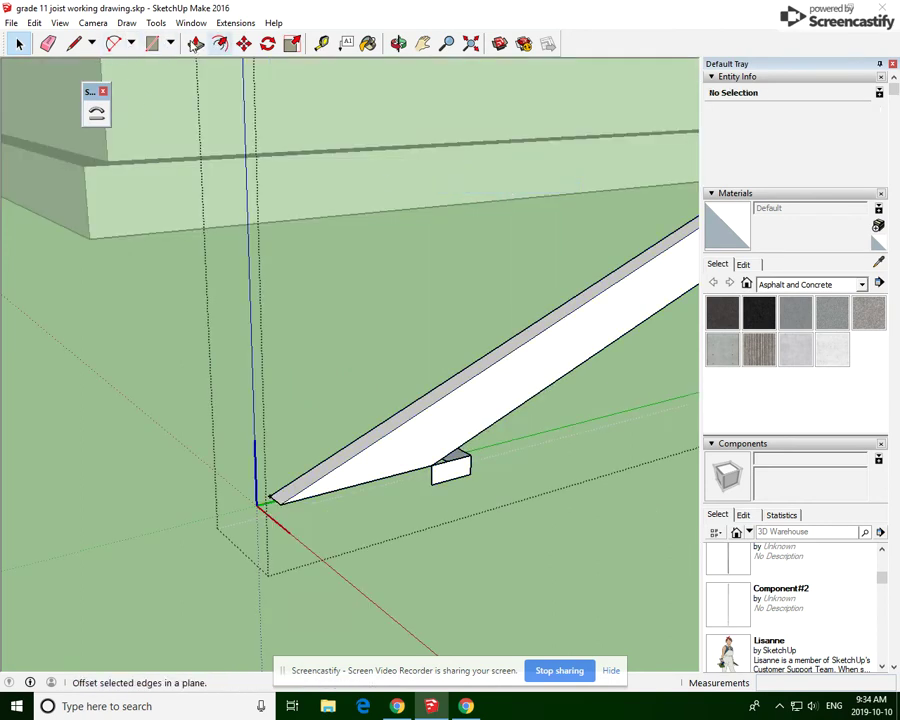
click(48, 43)
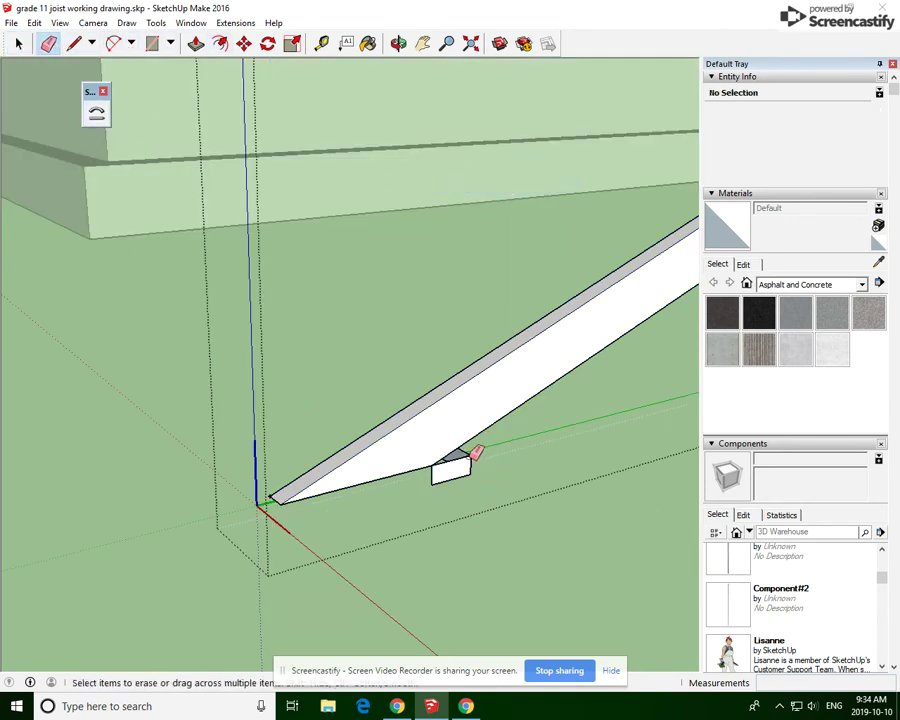
click(474, 458)
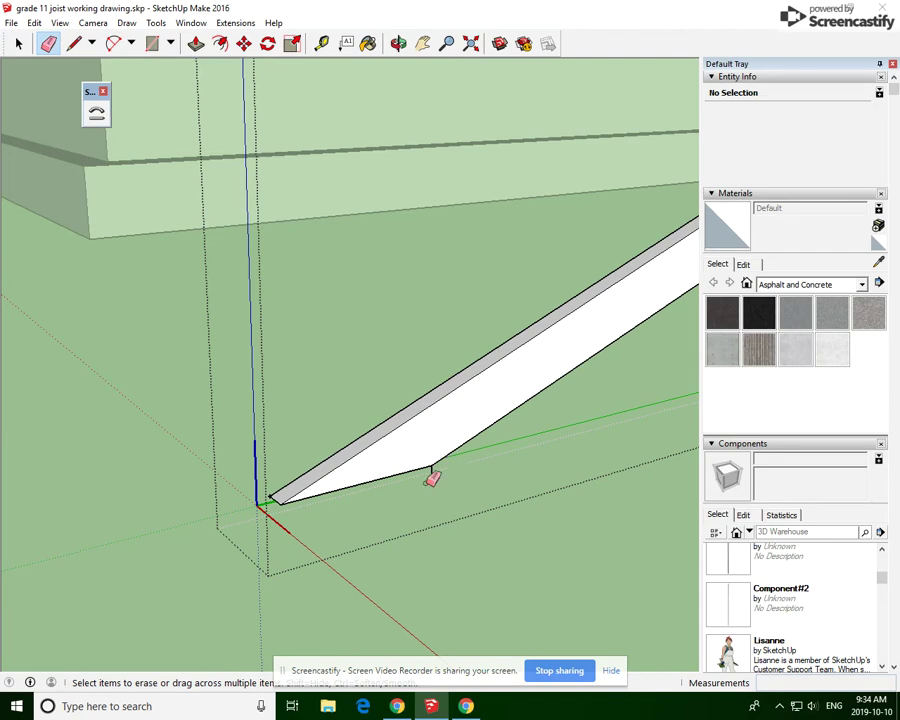
scroll(209, 472, down, 6)
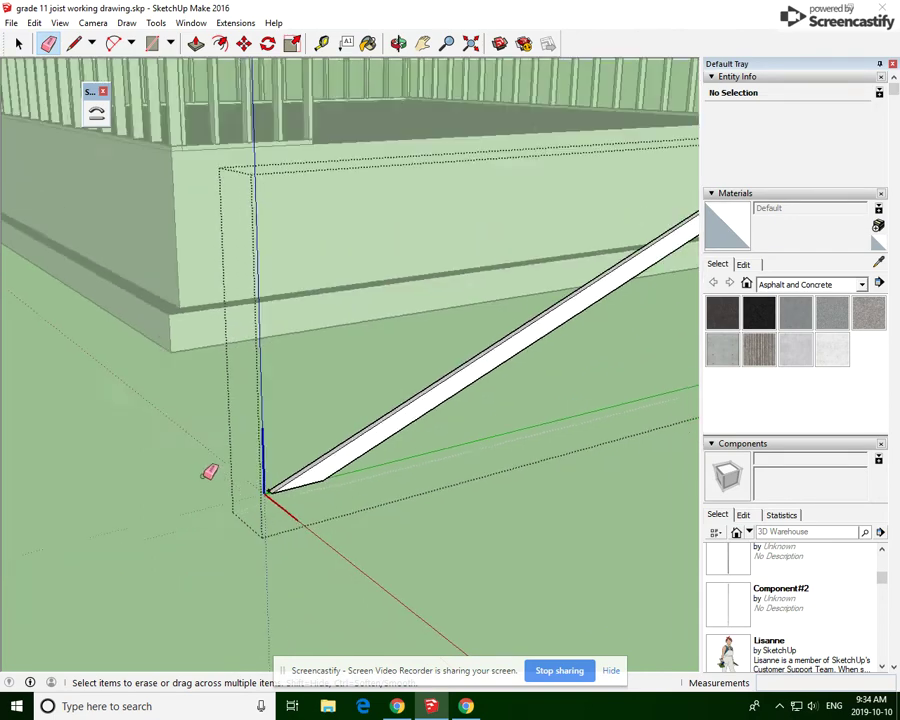
Exit the joist component edit, leaving the copy as a thin board beside the frame.
click(398, 43)
drag(235, 490, 678, 490)
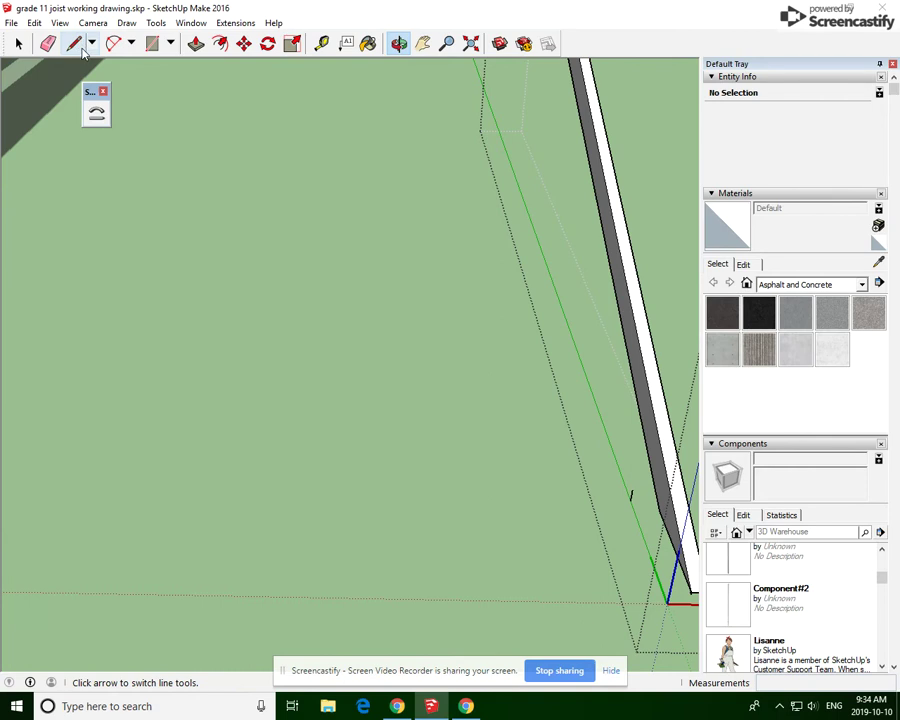
click(74, 43)
click(48, 43)
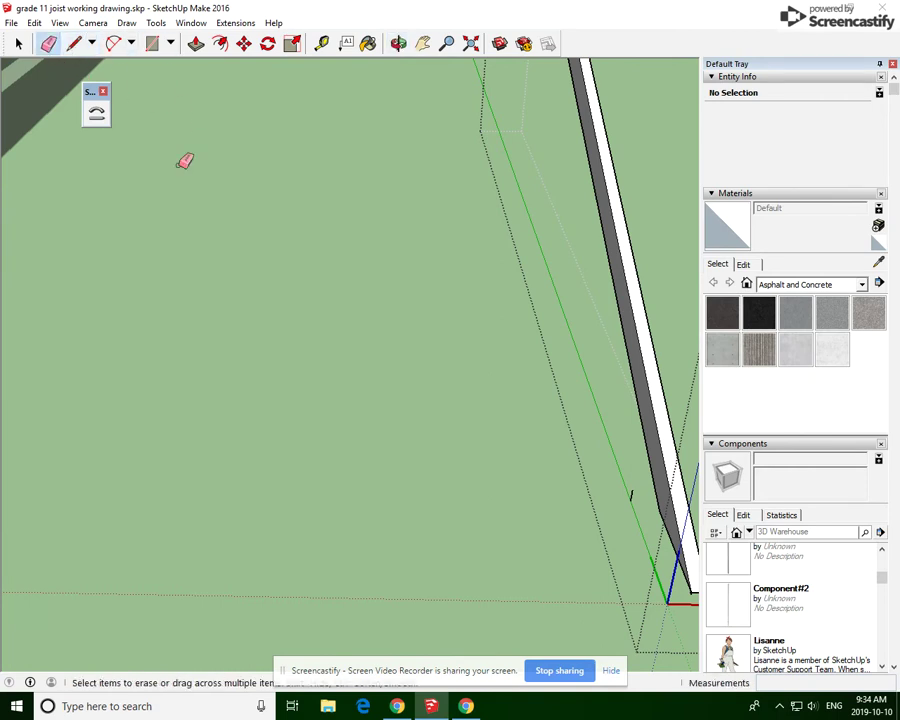
middle_drag(634, 494, 588, 469)
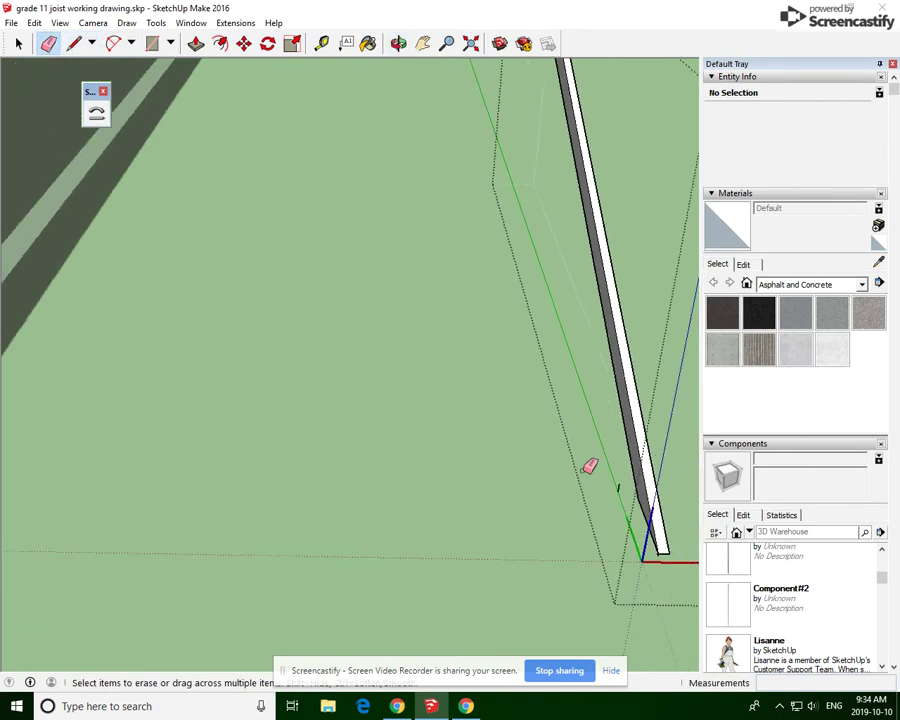
scroll(625, 481, down, 3)
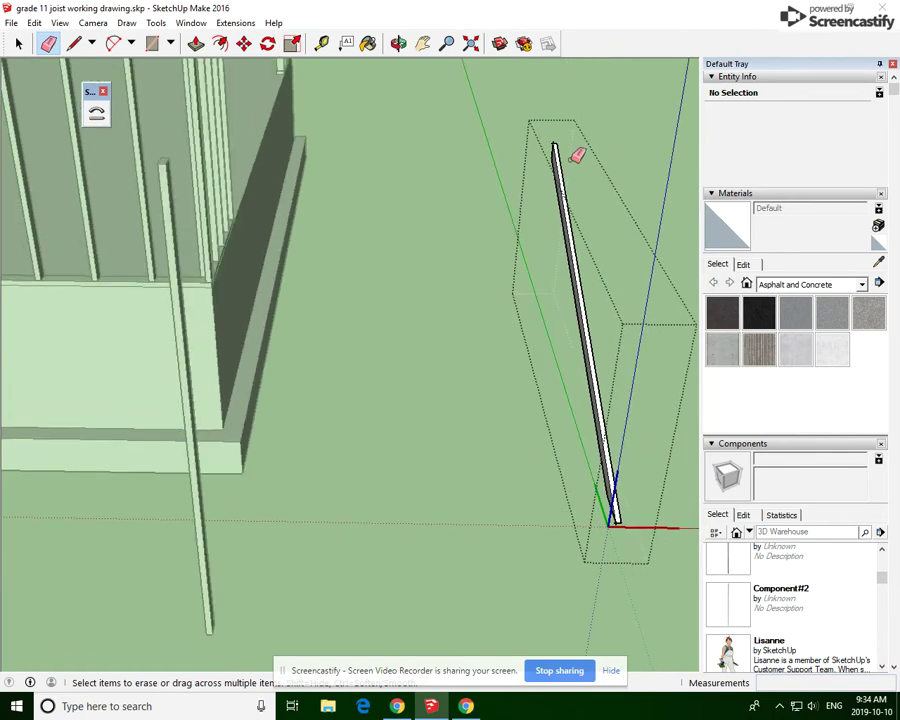
scroll(577, 153, up, 2)
scroll(218, 205, down, 5)
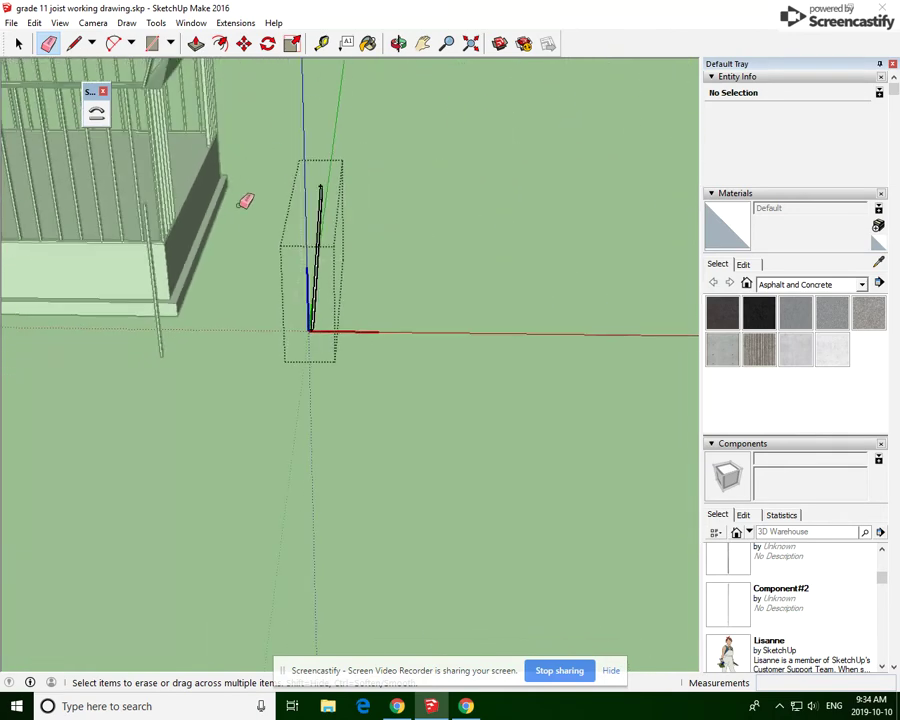
click(19, 44)
click(484, 267)
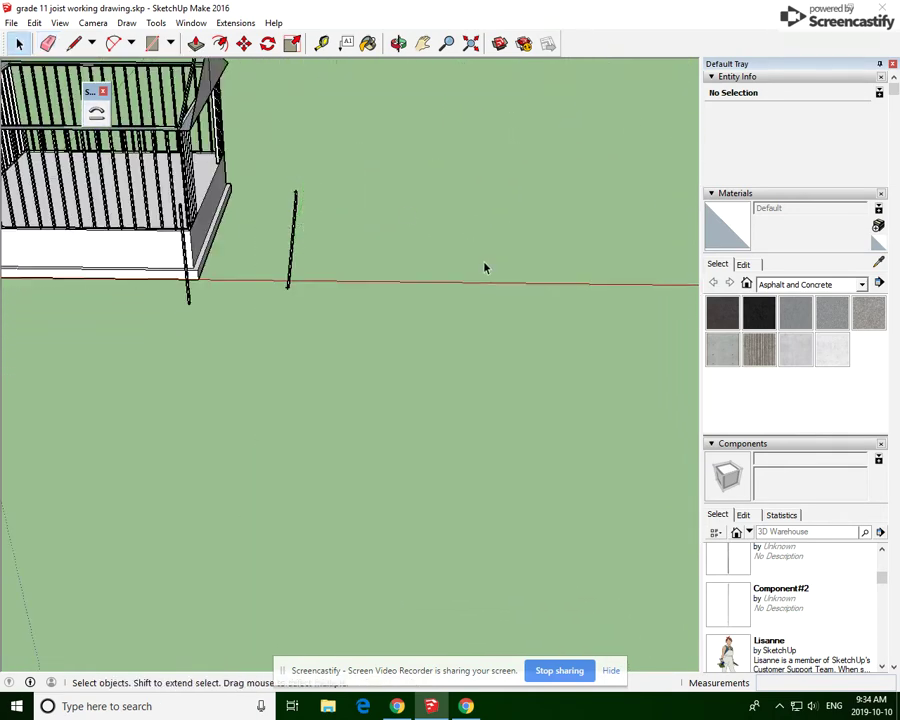
Bring the wall frame into view and draw a short line at the frame's corner.
click(422, 43)
drag(446, 115, 651, 546)
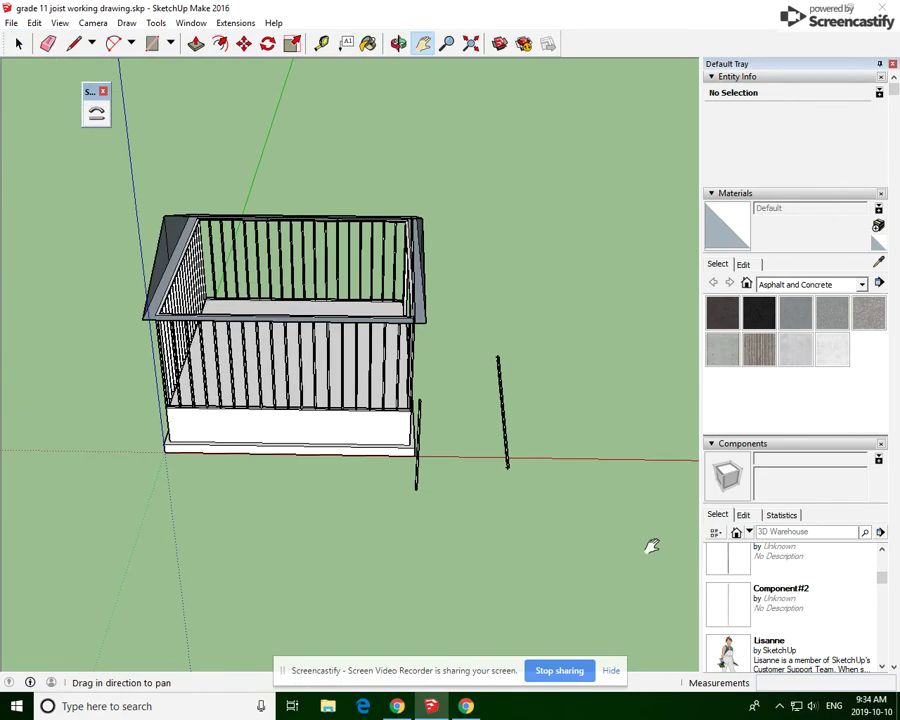
click(74, 43)
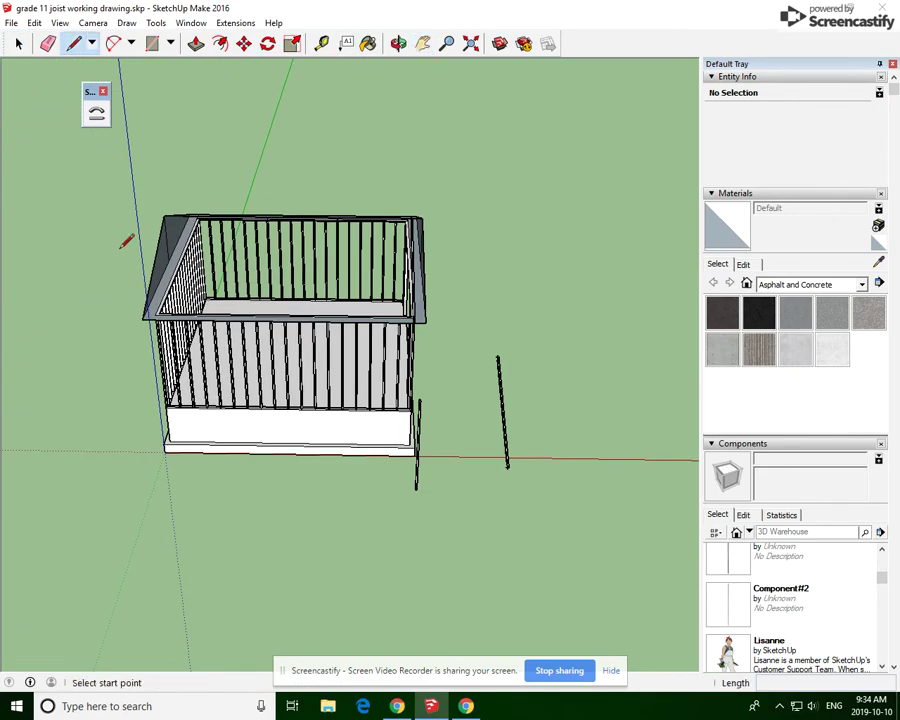
scroll(141, 311, up, 5)
click(189, 349)
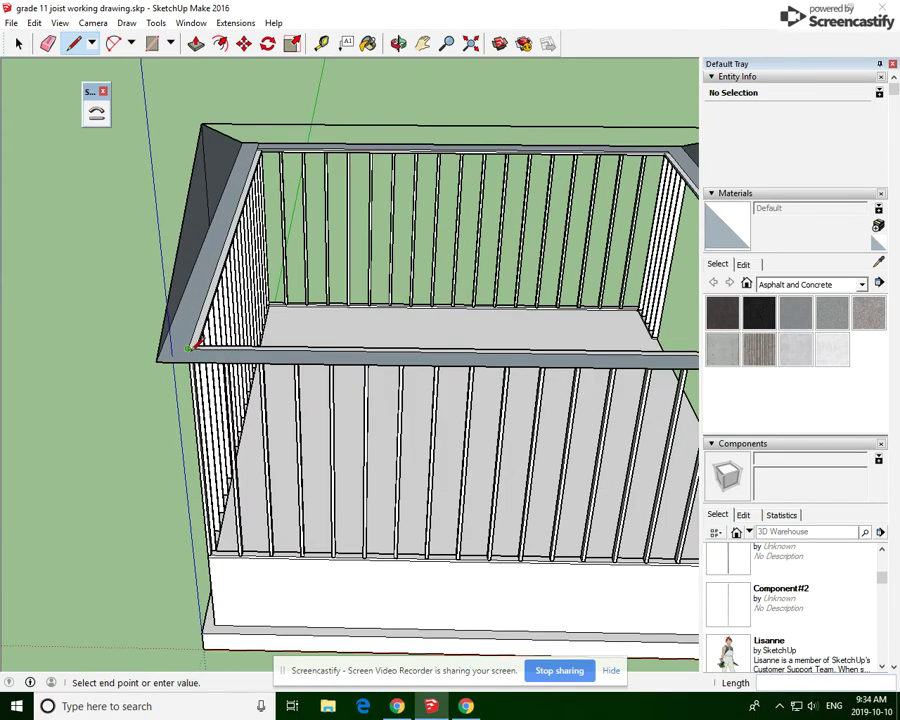
click(195, 350)
scroll(50, 293, down, 5)
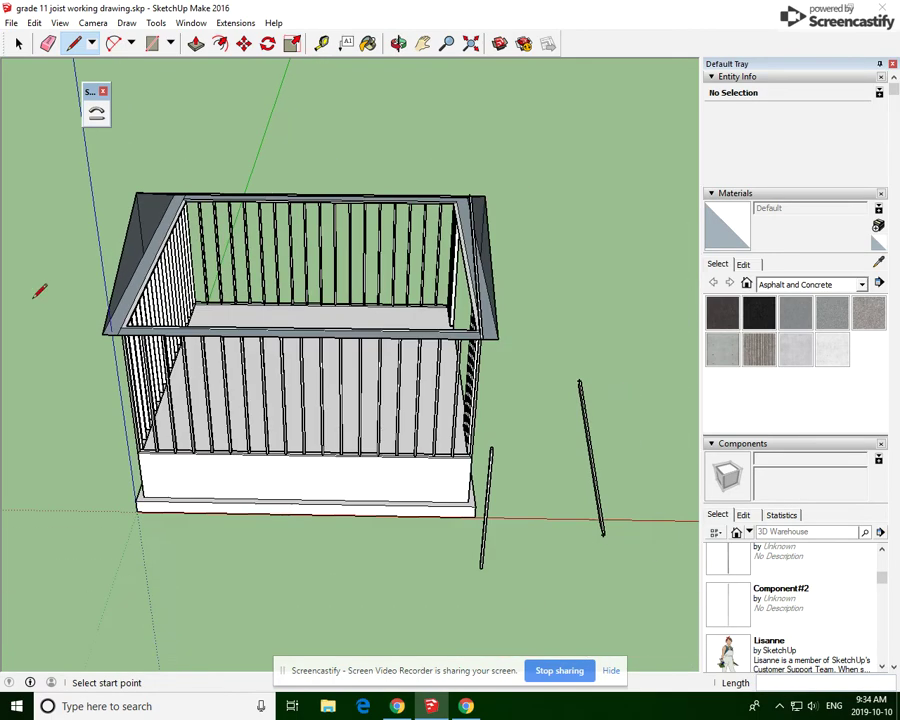
scroll(38, 290, up, 2)
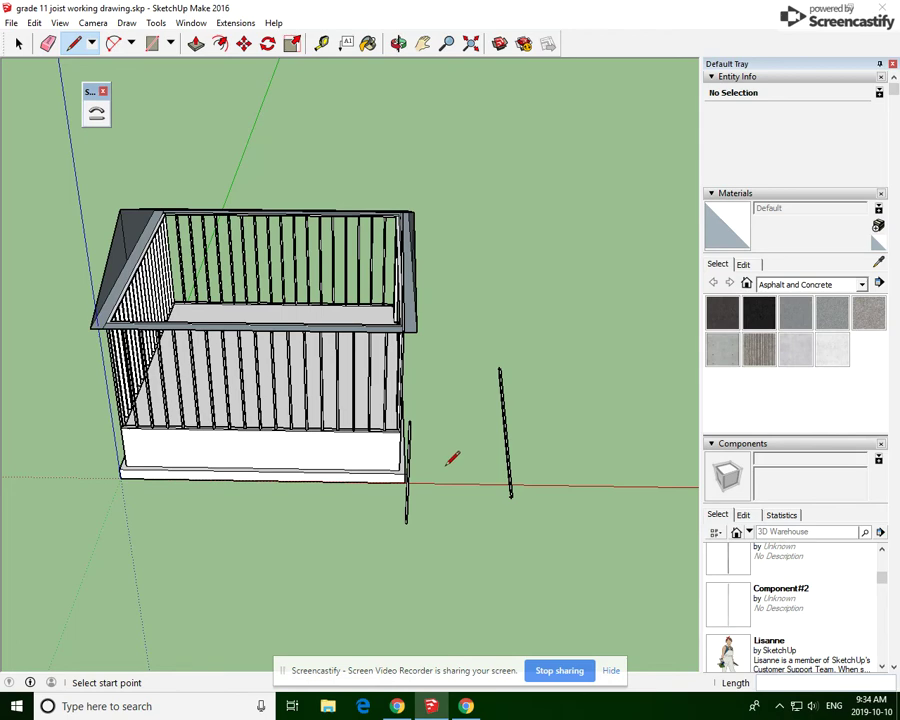
scroll(452, 458, down, 1)
Copy the joist from its base with Move and Ctrl, carrying it toward the frame's top corner.
click(244, 44)
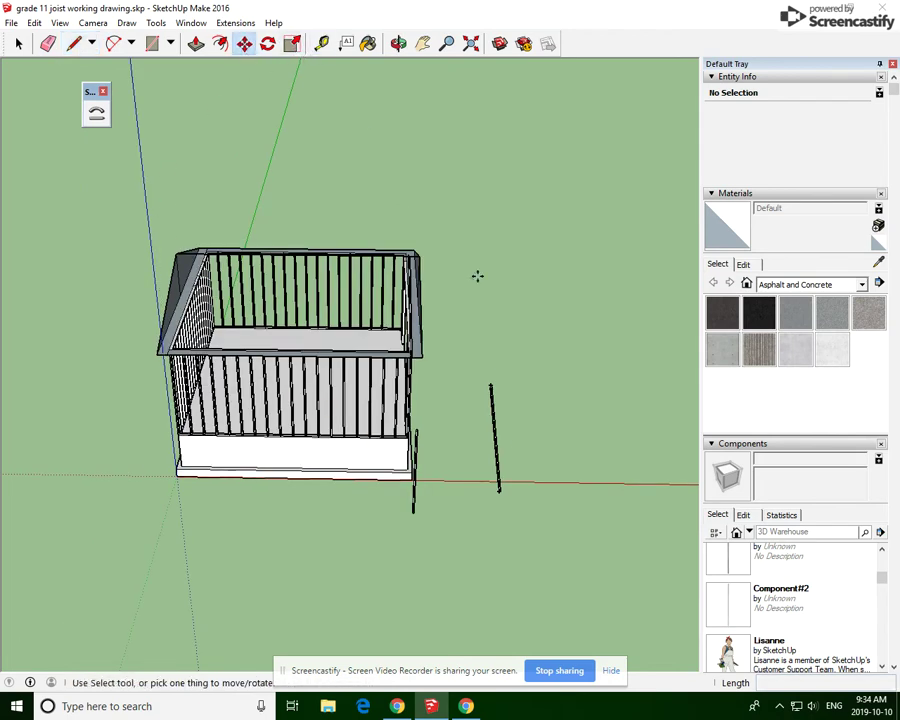
scroll(544, 494, up, 6)
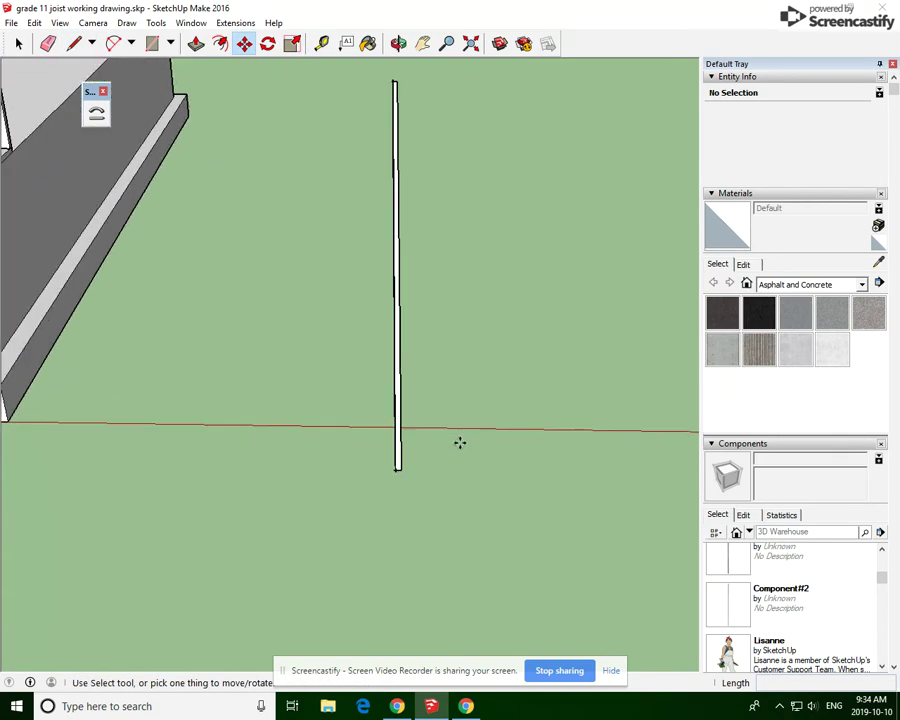
scroll(459, 442, up, 1)
key(ctrl)
click(378, 477)
scroll(424, 480, down, 10)
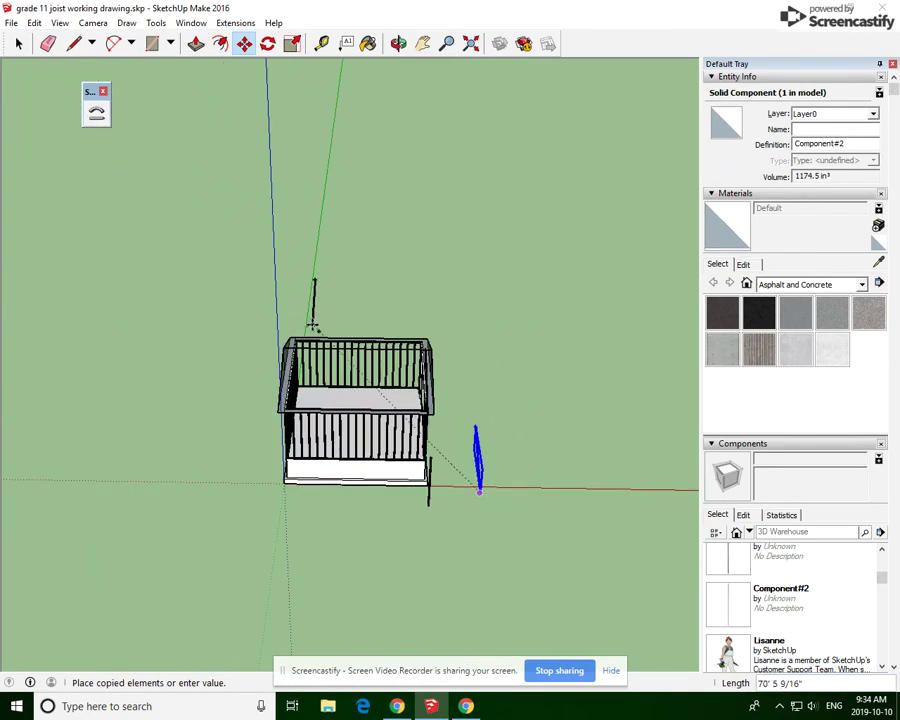
scroll(280, 430, up, 8)
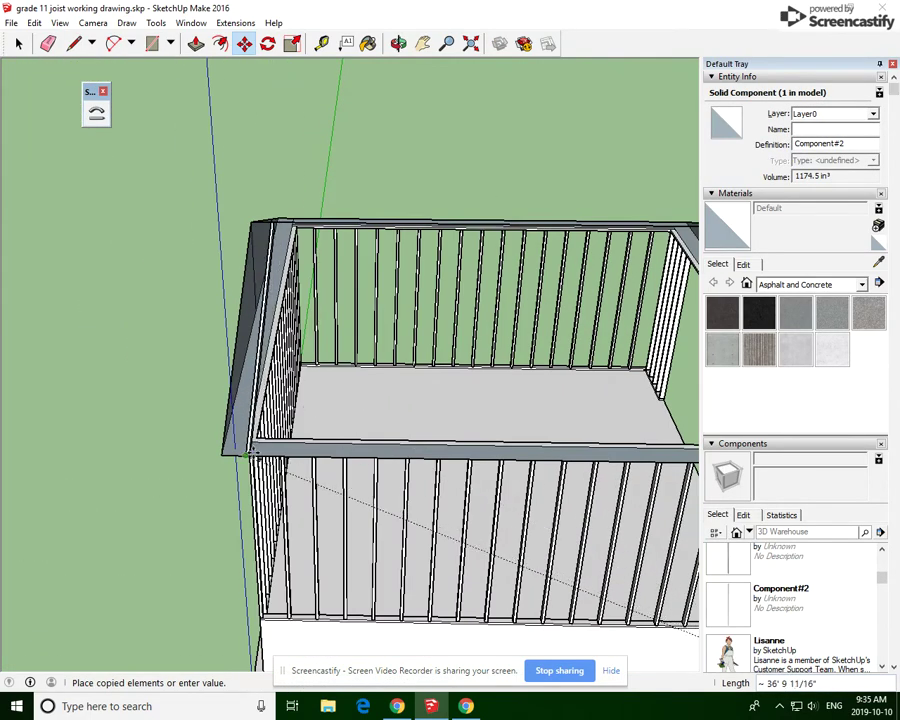
Finish the joist copy at the frame's top corner and zoom out to the whole frame.
key(Escape)
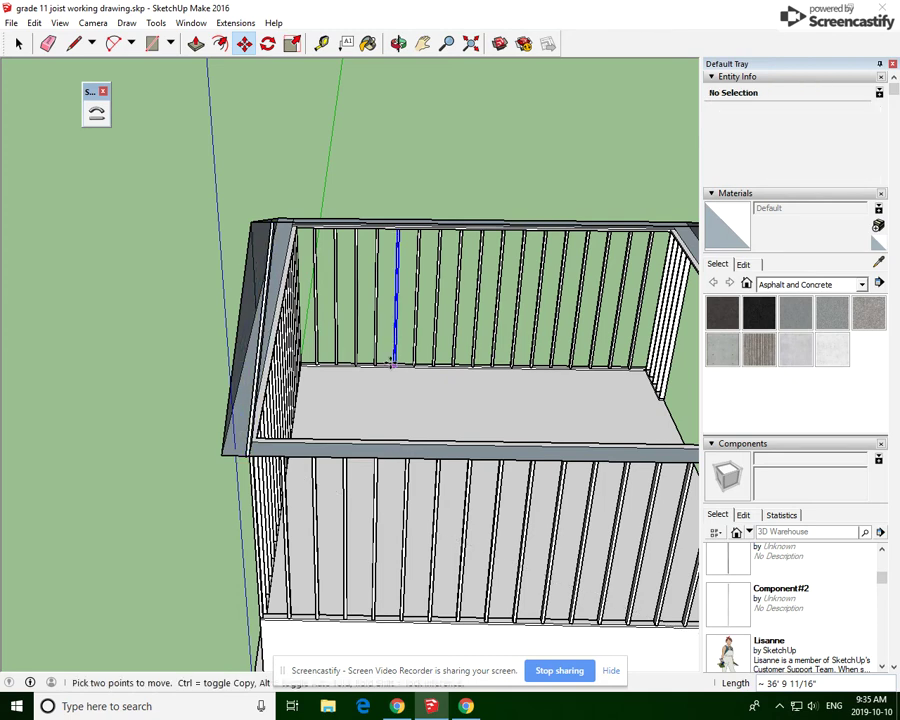
scroll(392, 365, down, 6)
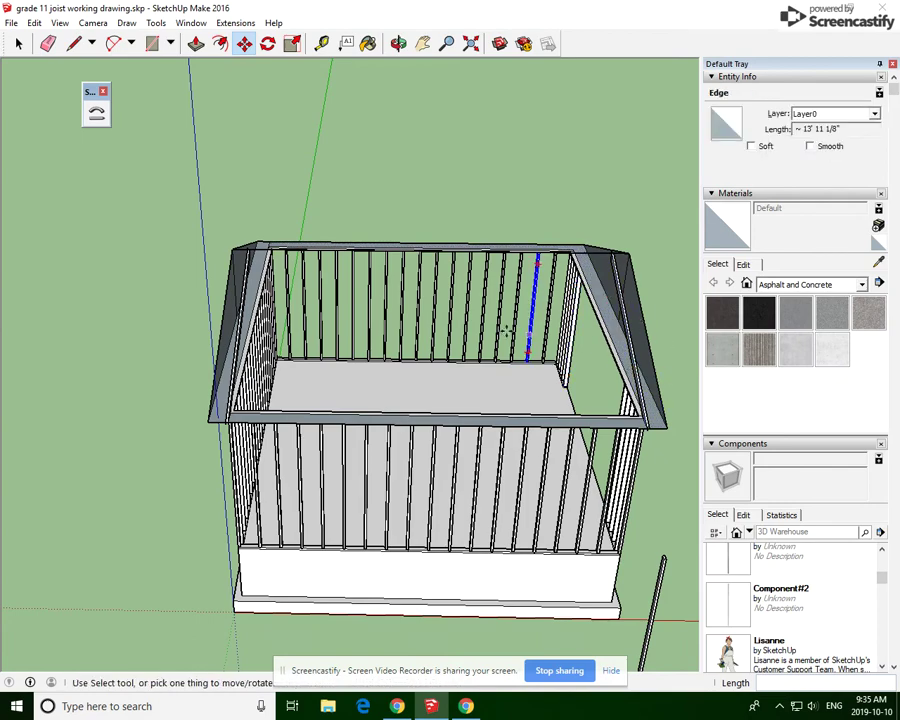
Copy the corner joist to the far corner and array it /18 into evenly spaced joists.
scroll(287, 435, up, 5)
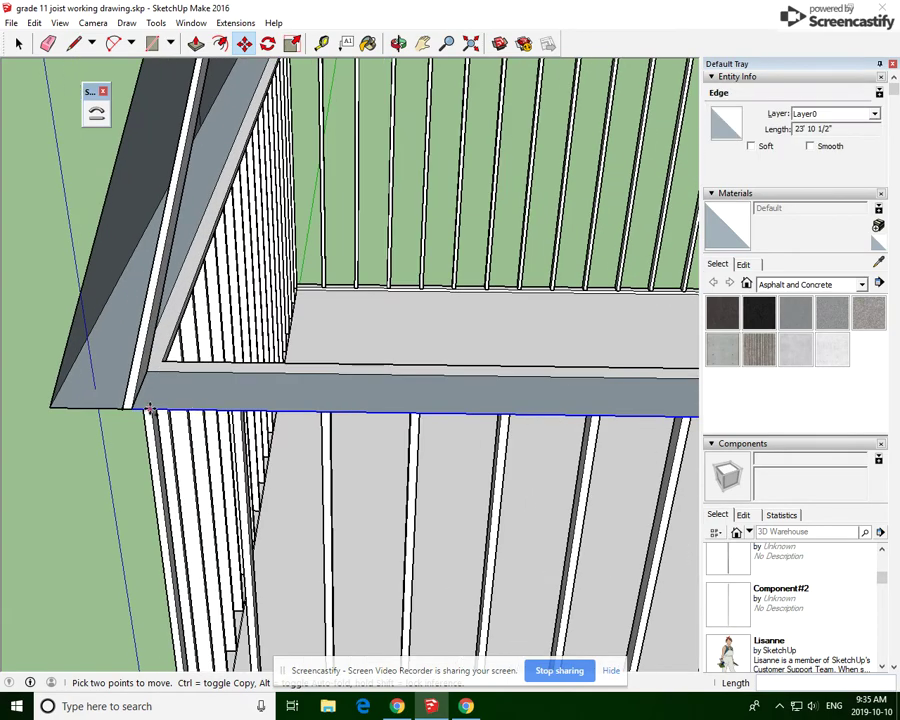
click(124, 410)
key(ctrl)
scroll(122, 408, down, 2)
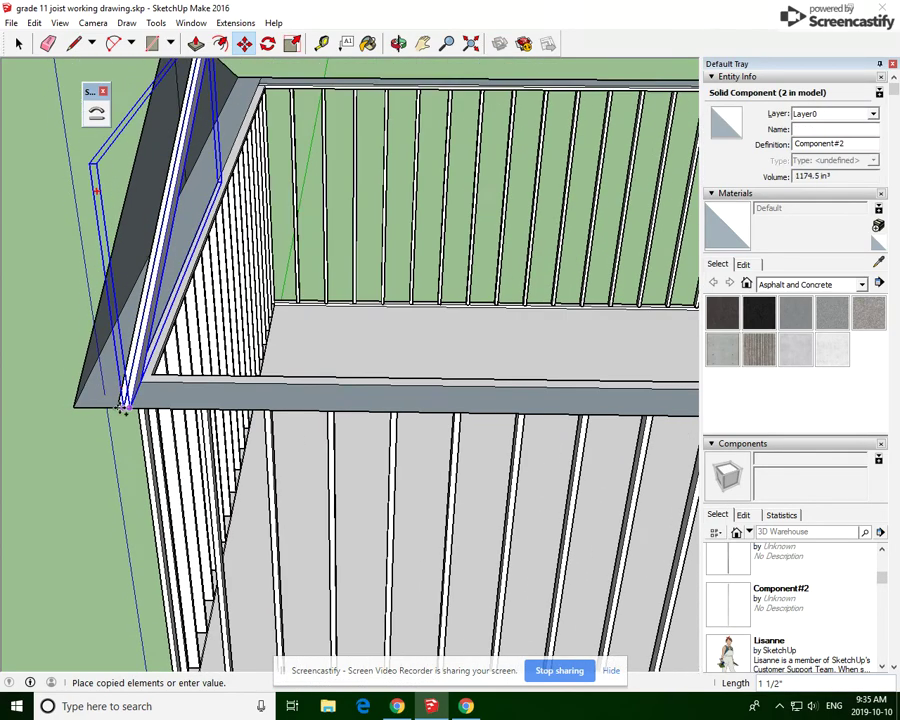
scroll(122, 408, down, 5)
scroll(575, 393, up, 3)
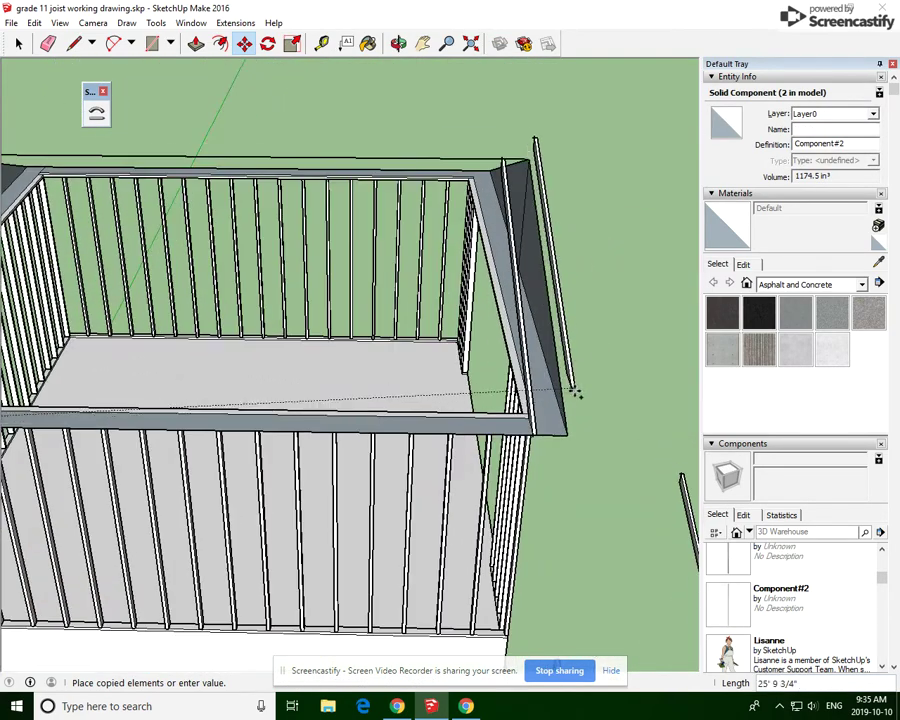
scroll(545, 425, up, 4)
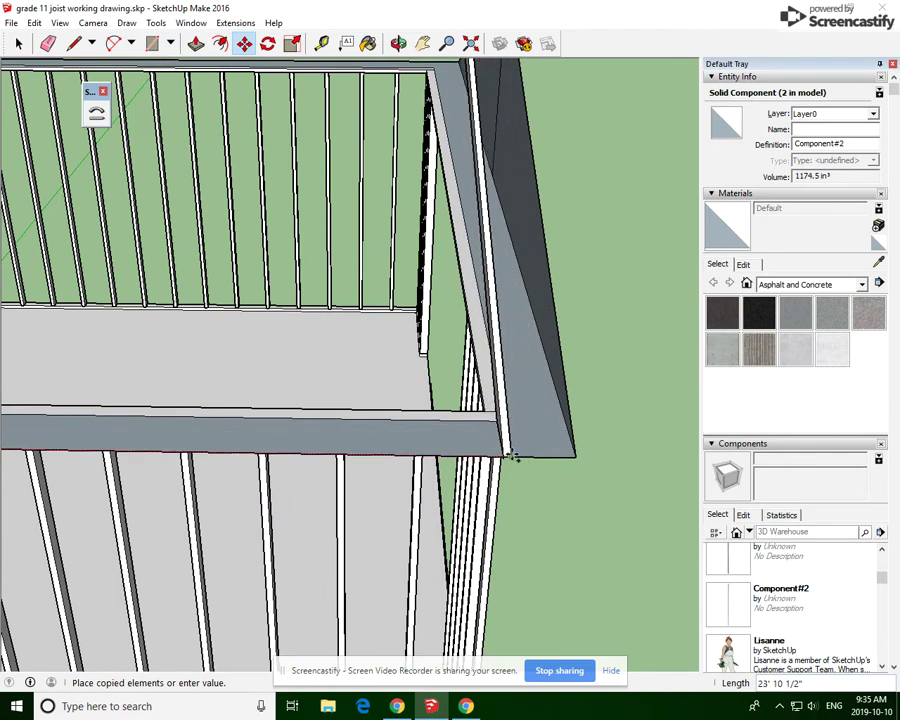
click(511, 455)
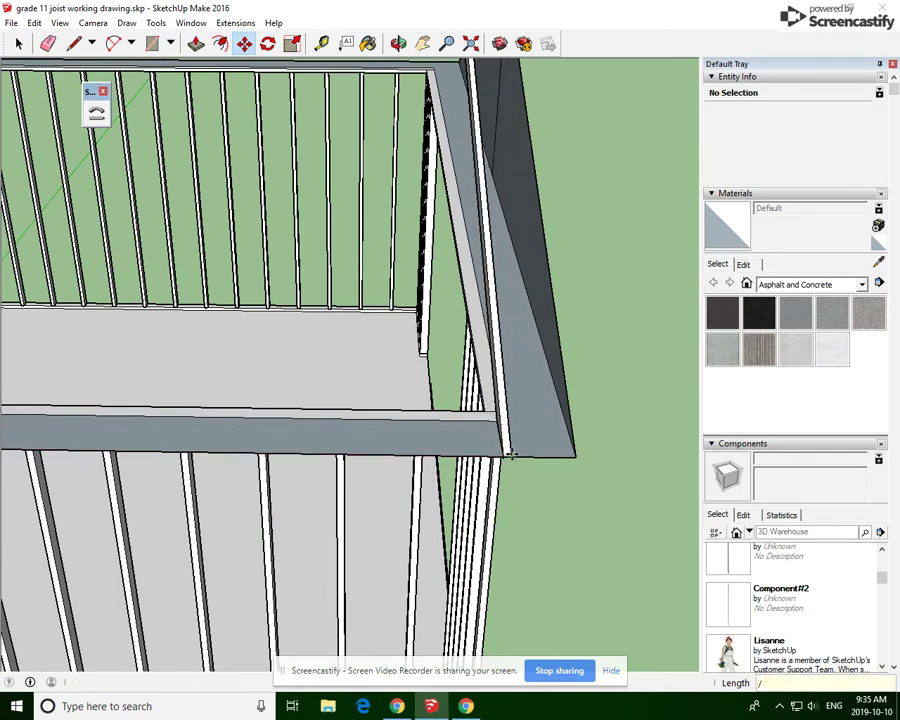
key(Return)
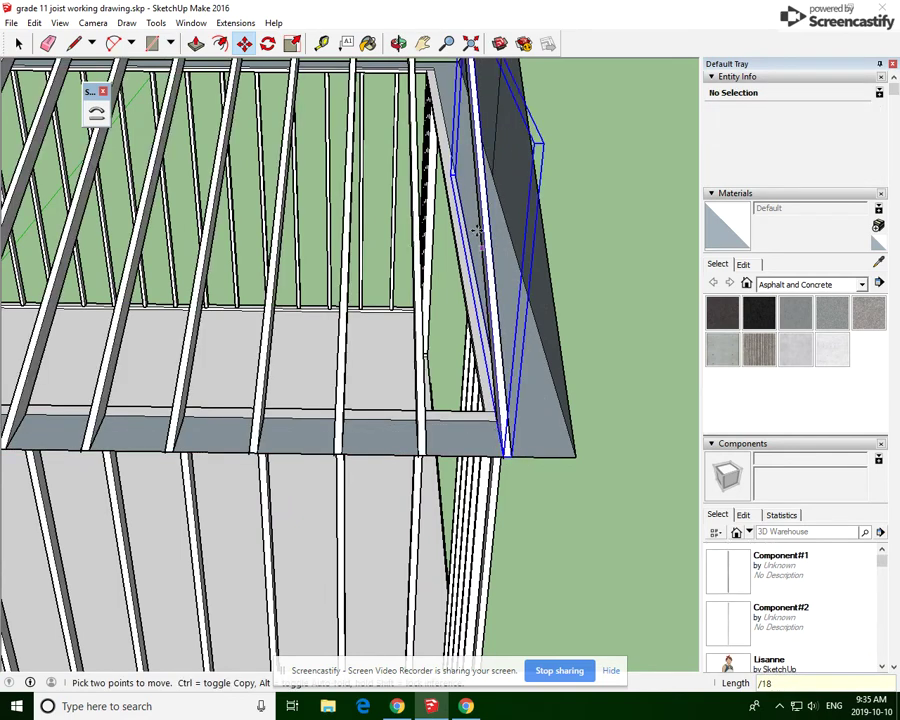
key(o)
drag(341, 457, 346, 181)
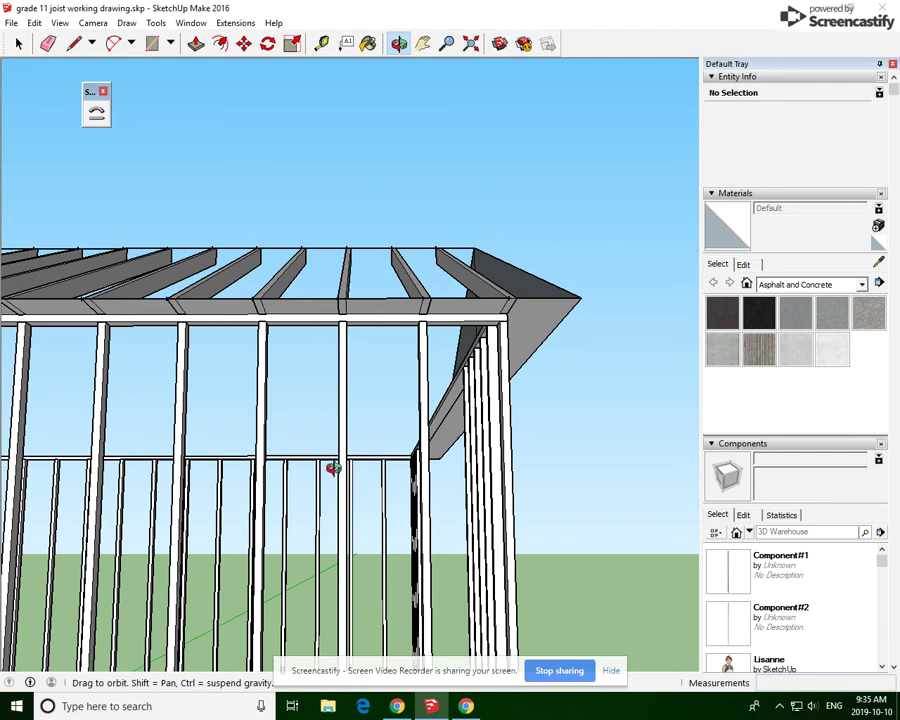
drag(333, 467, 312, 570)
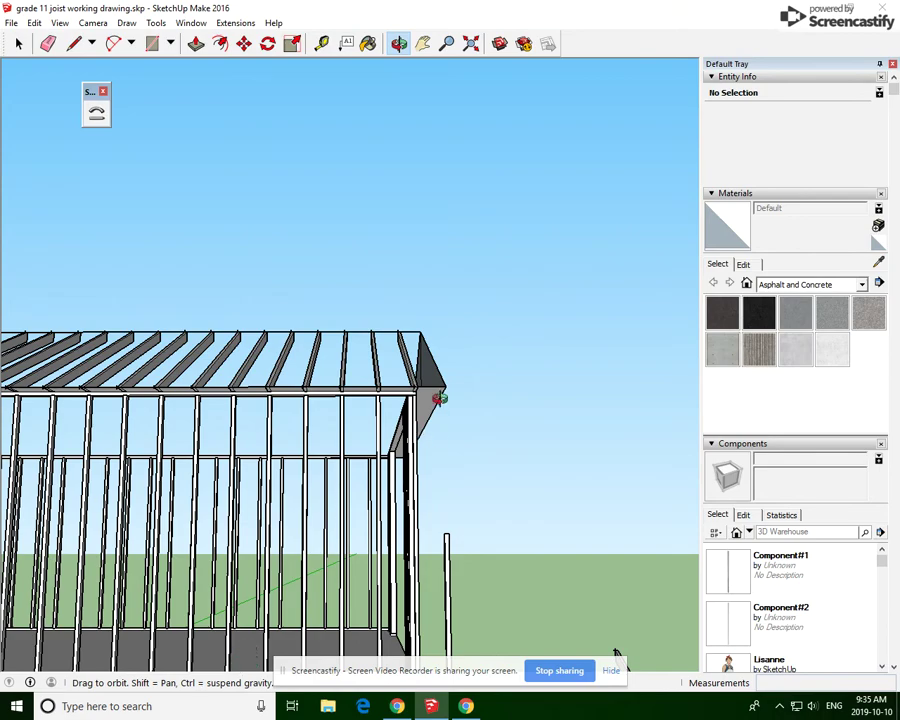
drag(489, 354, 422, 483)
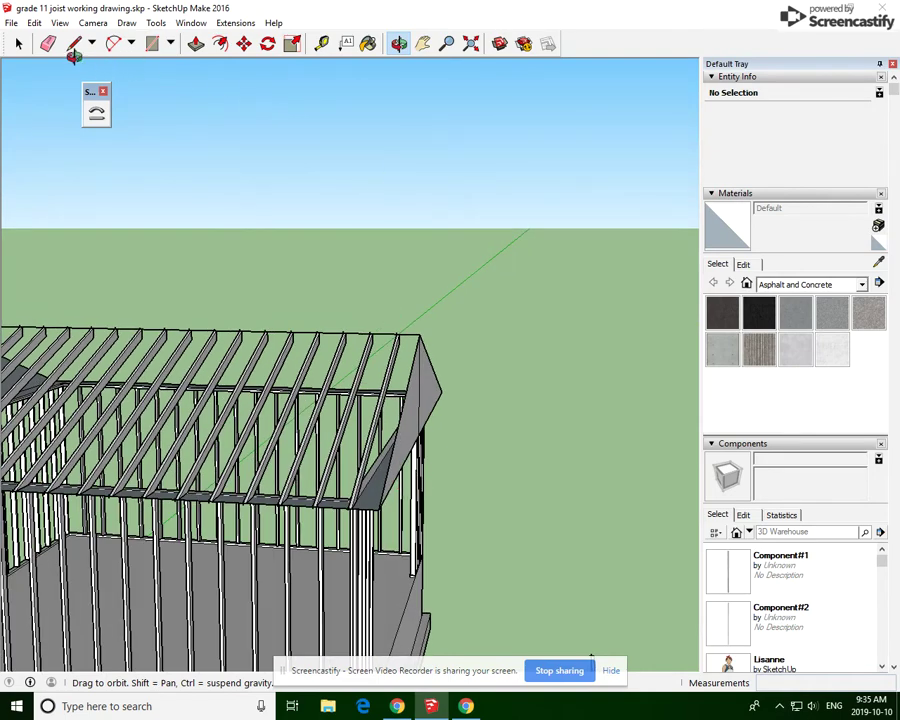
click(243, 42)
Ctrl-copy the loose joist with Move and drop it at the gable eave corner.
scroll(386, 533, up, 2)
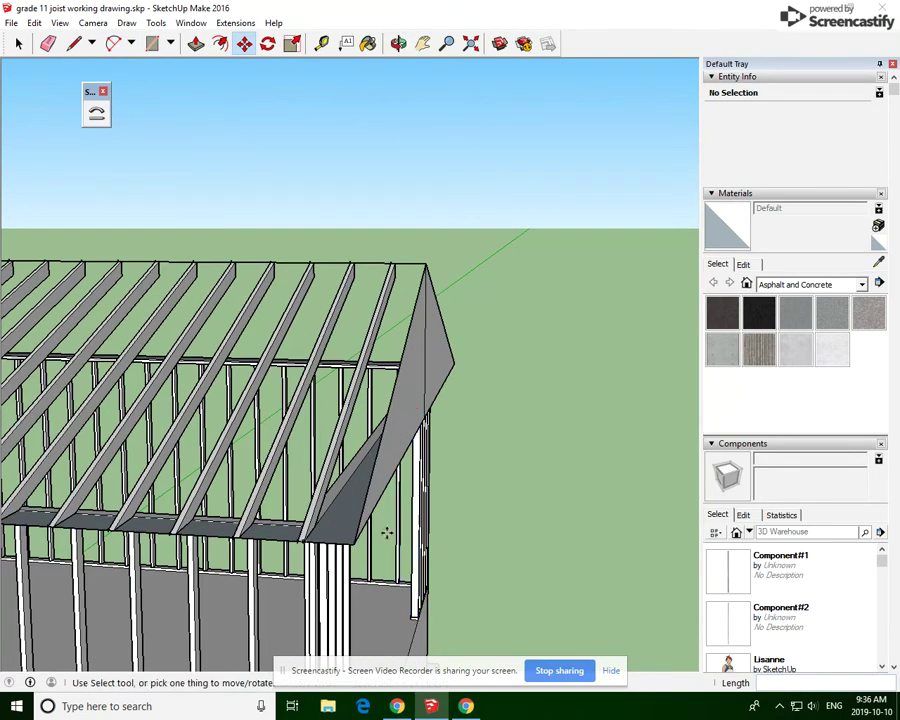
scroll(386, 533, up, 1)
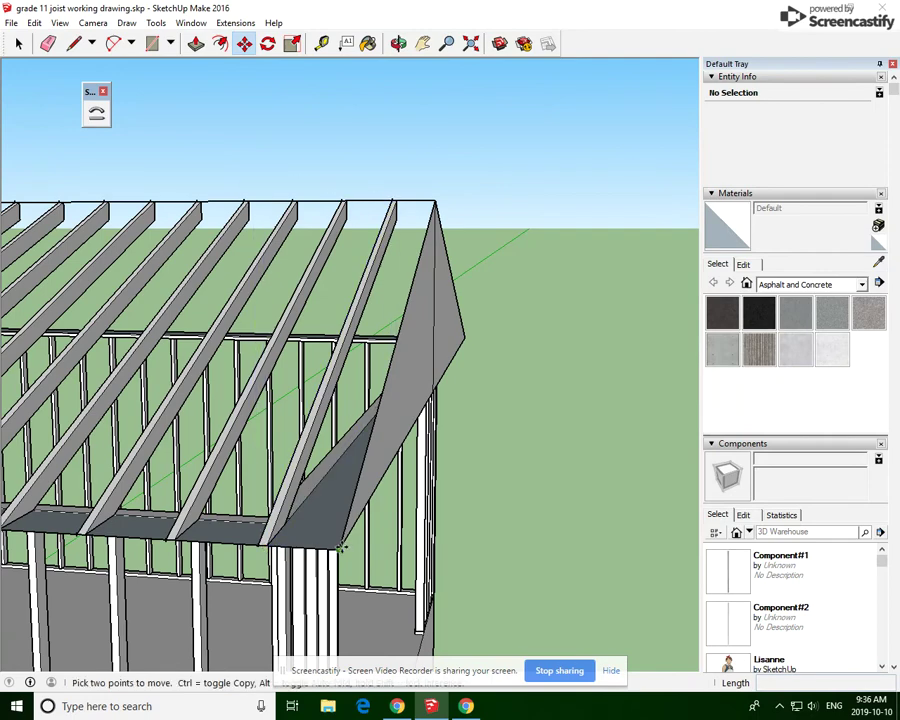
scroll(343, 545, down, 8)
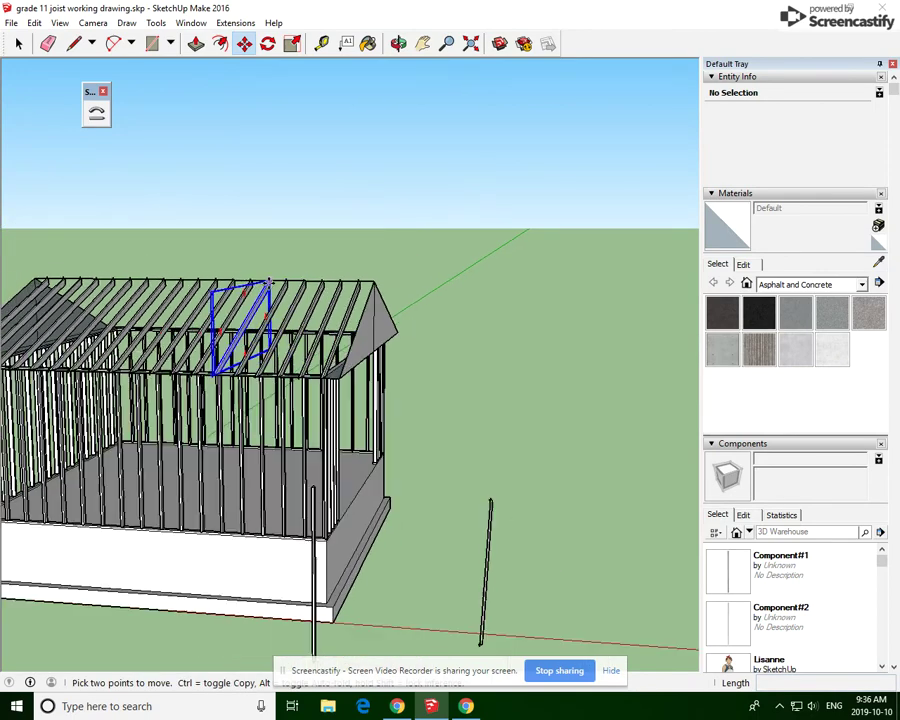
scroll(446, 567, up, 4)
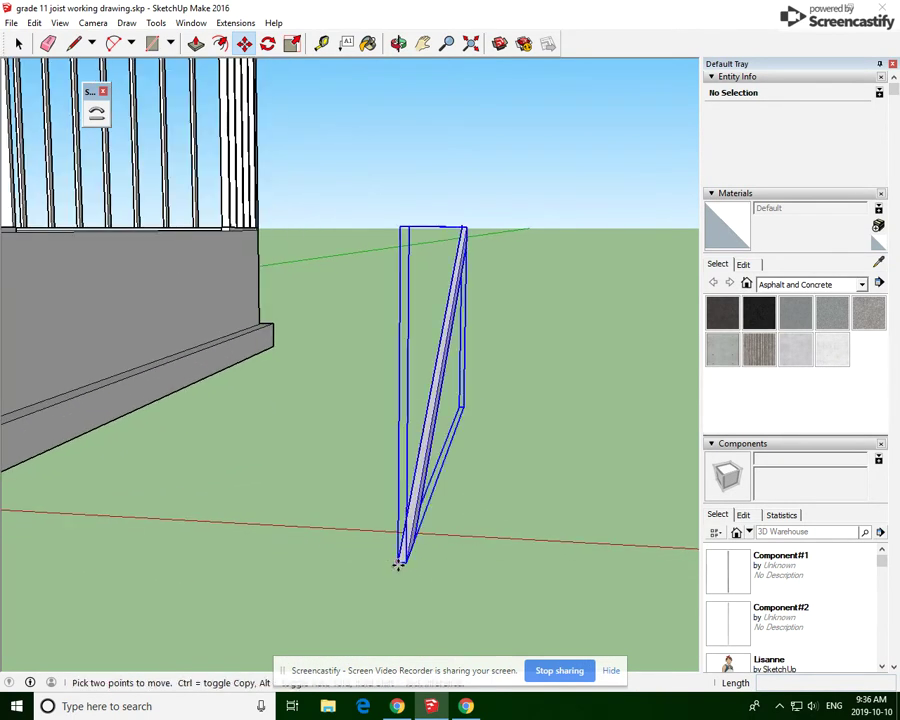
key(ctrl)
click(405, 563)
scroll(458, 586, down, 6)
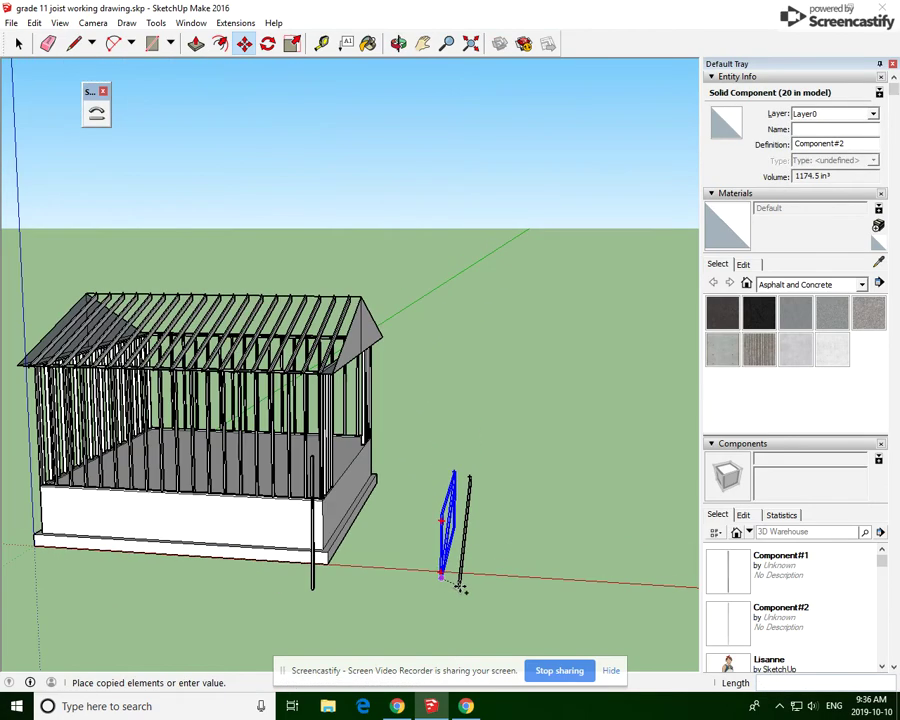
scroll(318, 262, up, 3)
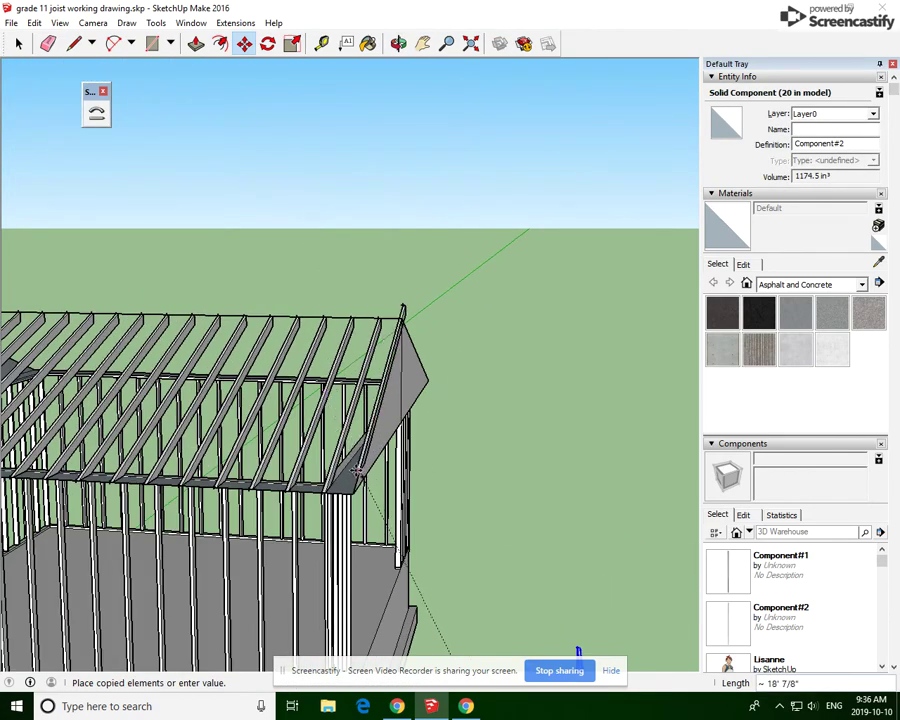
scroll(352, 492, up, 3)
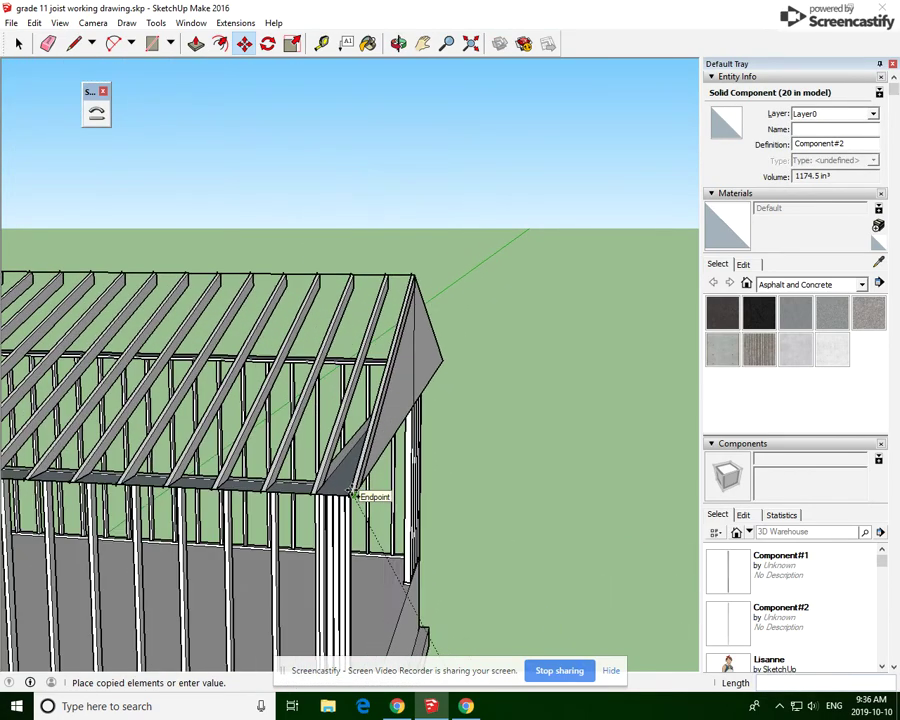
click(354, 493)
Cancel a stray copy of the gable rafter and orbit out to see the whole building.
scroll(512, 472, down, 6)
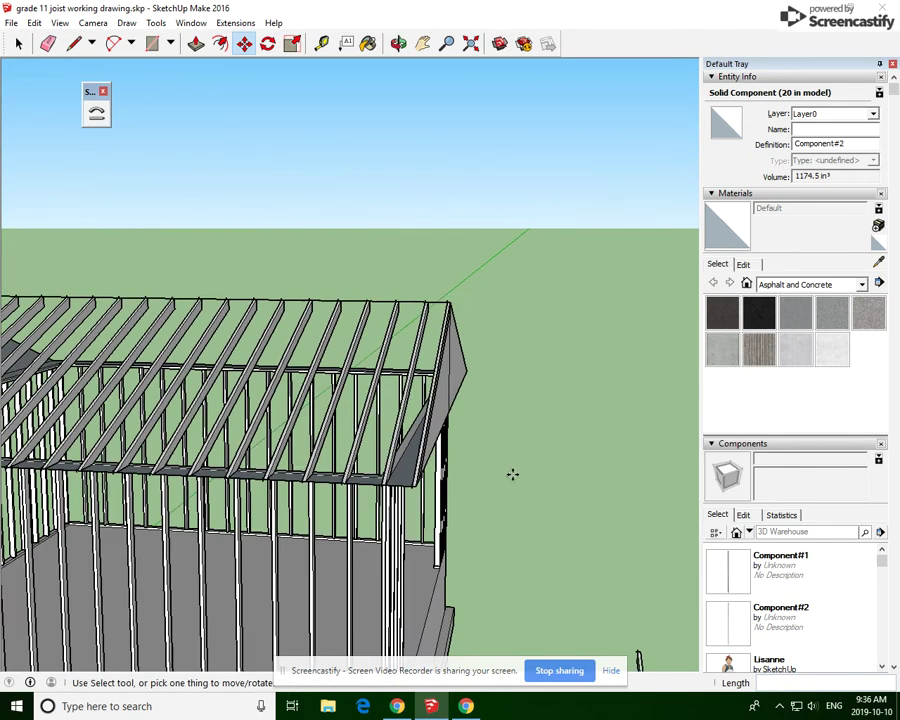
scroll(226, 467, up, 3)
scroll(224, 468, up, 4)
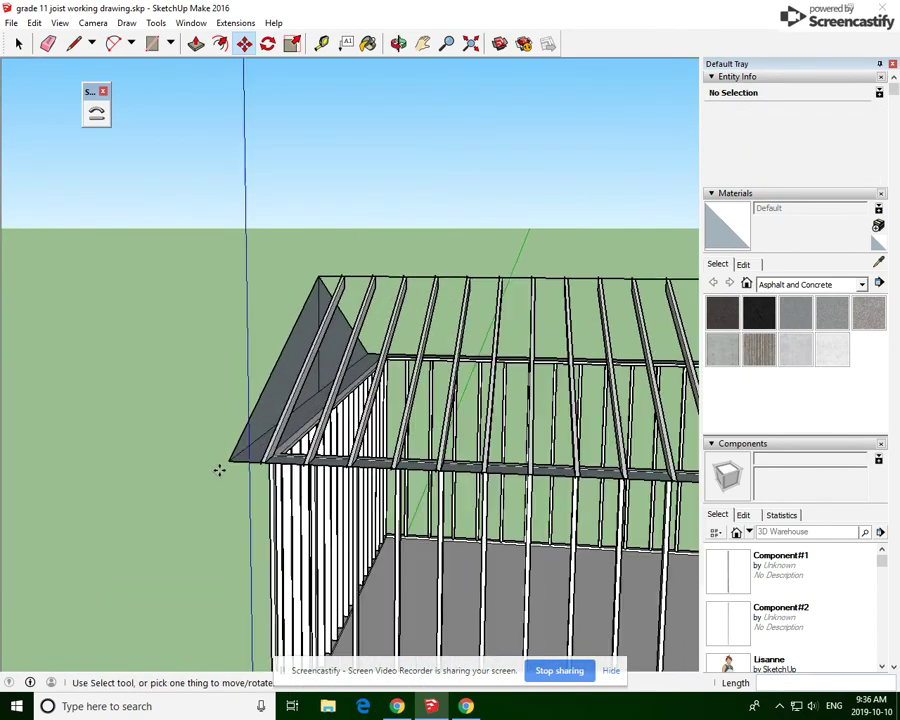
click(305, 450)
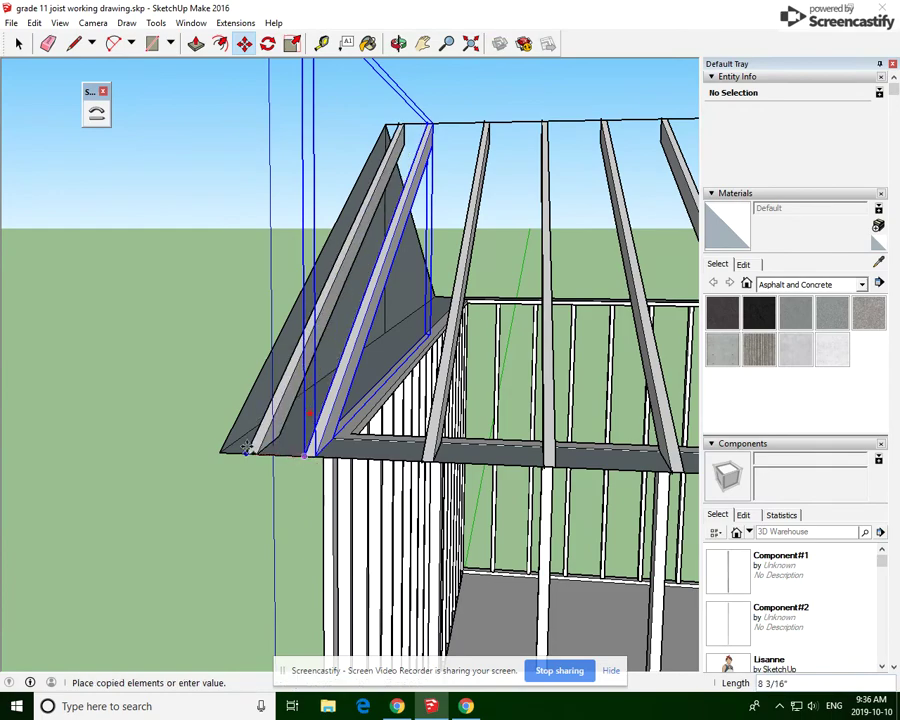
key(Escape)
scroll(116, 398, down, 6)
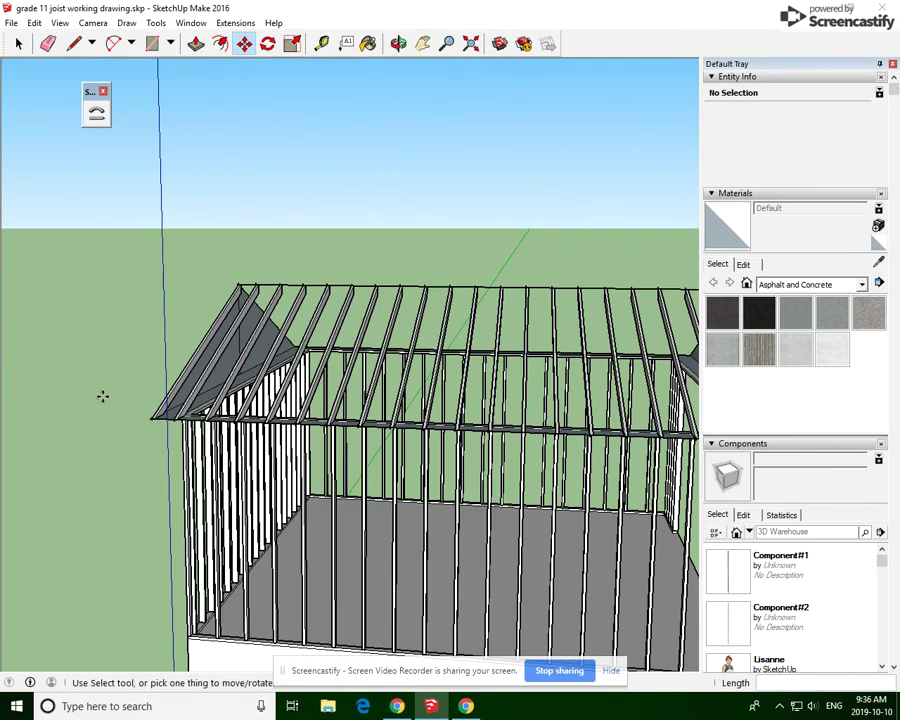
click(398, 43)
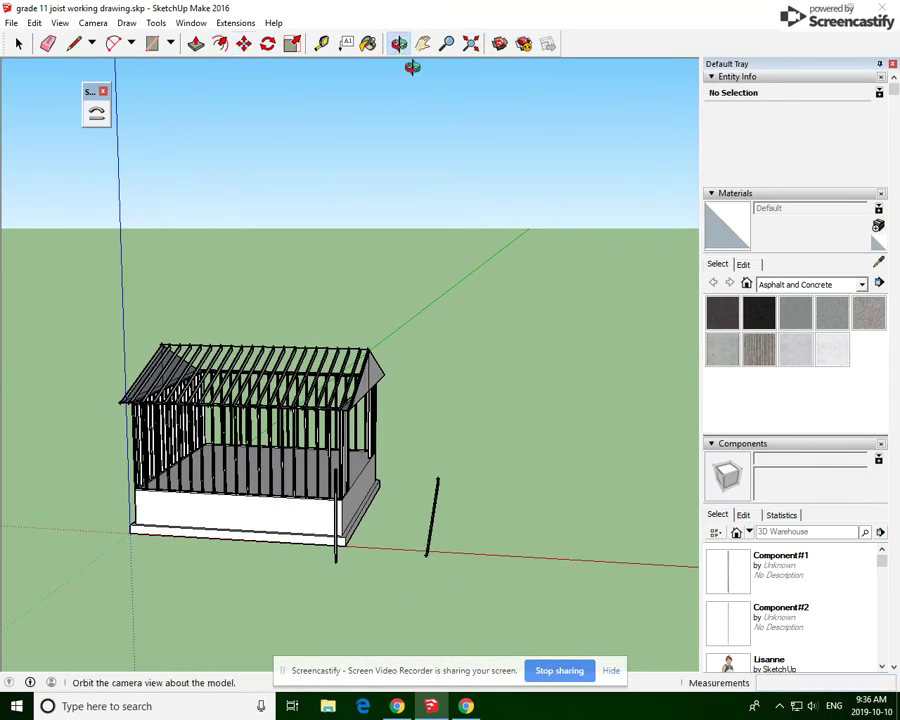
drag(420, 500, 403, 471)
Rotate the loose joist 180° about its end so it lies flat on the ground.
scroll(403, 471, up, 8)
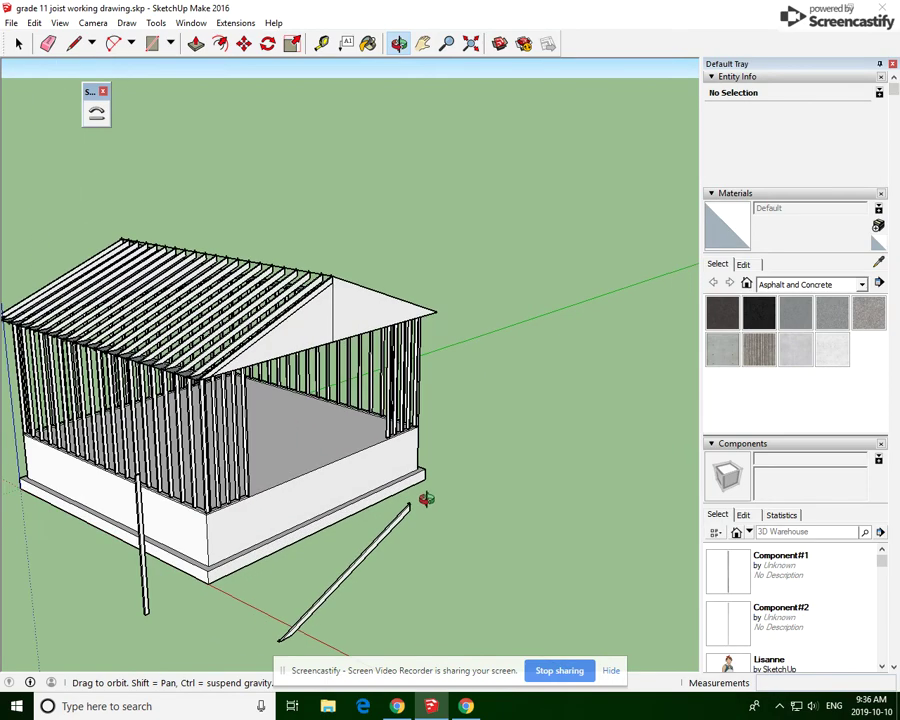
click(268, 43)
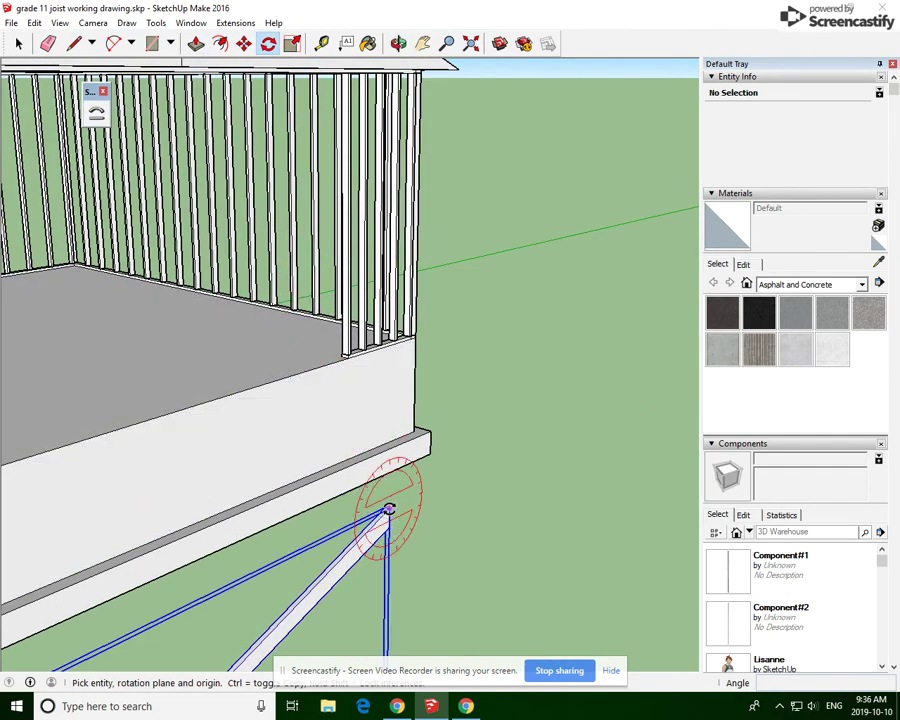
drag(386, 511, 401, 491)
click(473, 468)
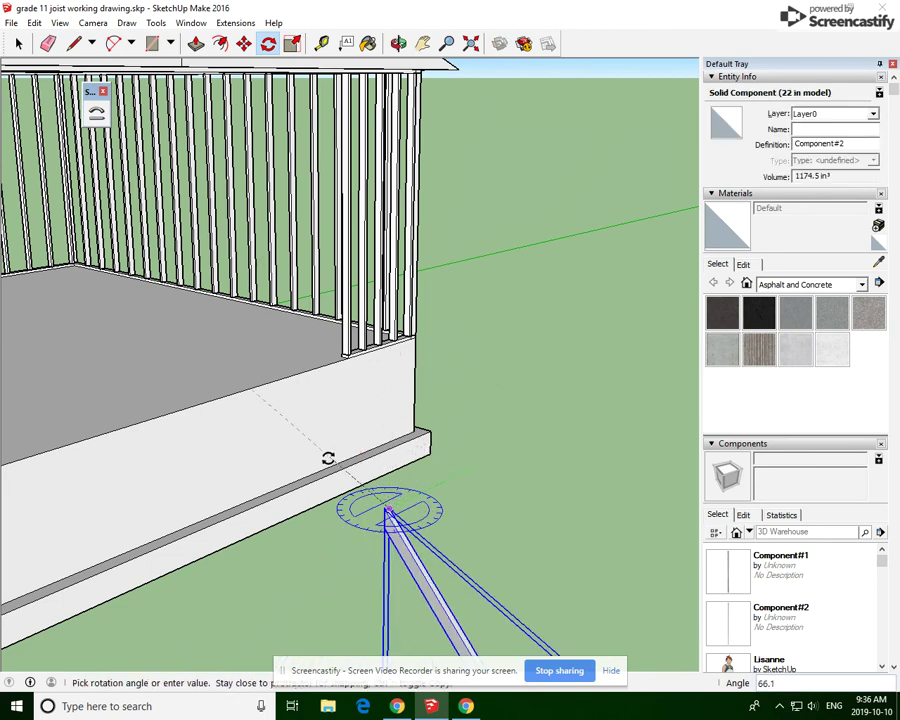
click(282, 560)
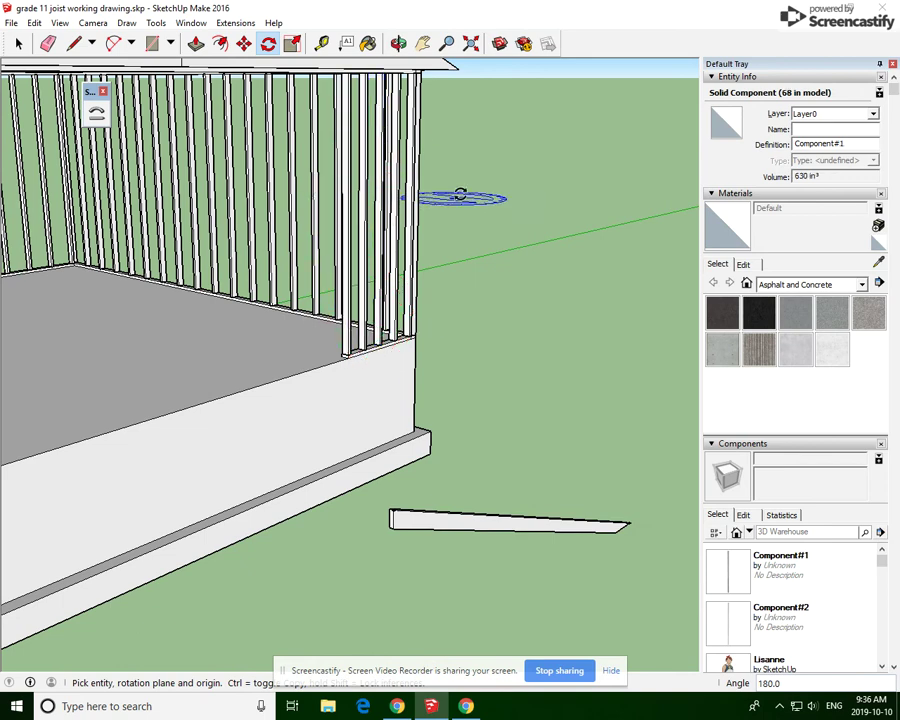
click(244, 43)
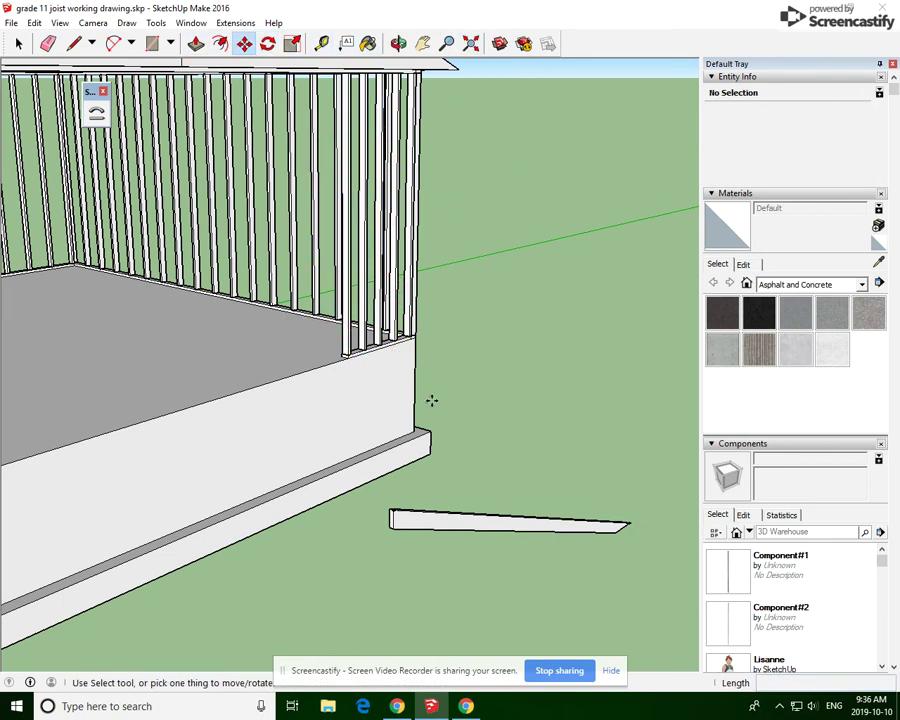
scroll(392, 524, up, 5)
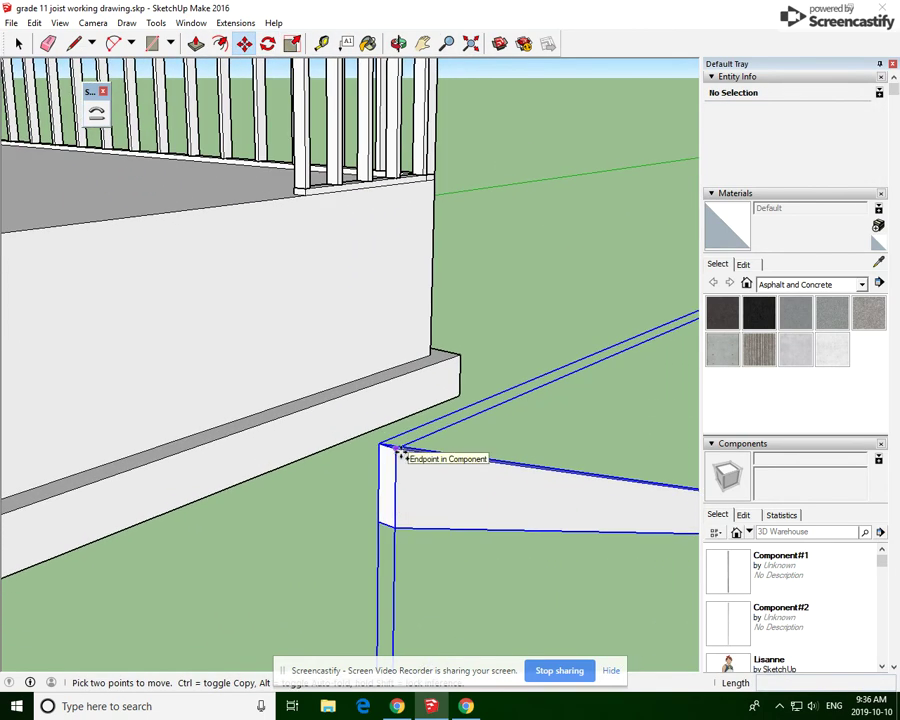
click(399, 452)
key(ctrl)
scroll(425, 475, down, 5)
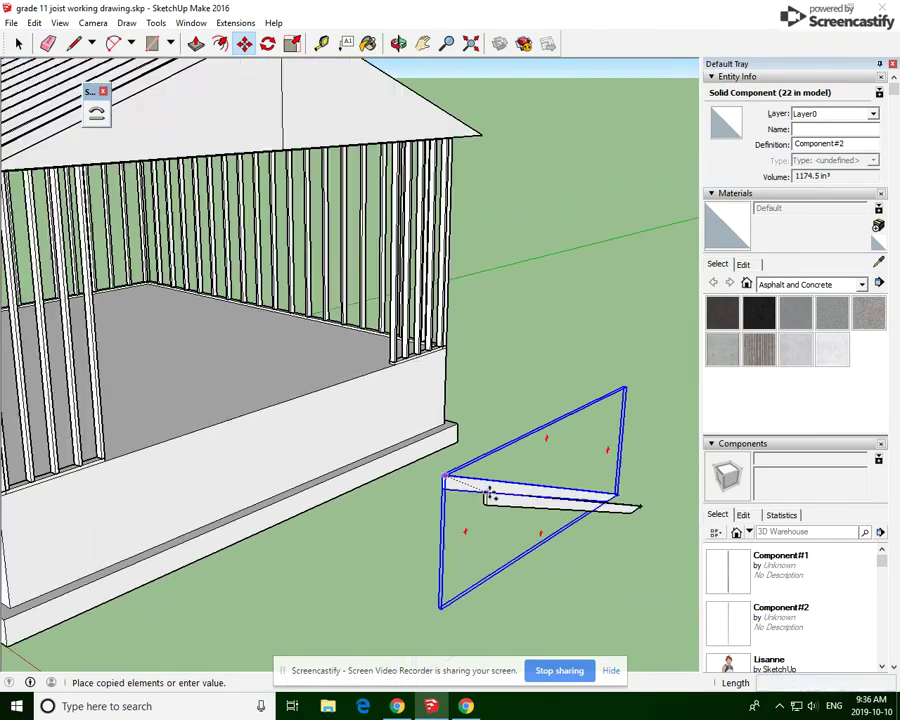
scroll(489, 495, down, 4)
scroll(432, 314, up, 5)
scroll(432, 314, up, 3)
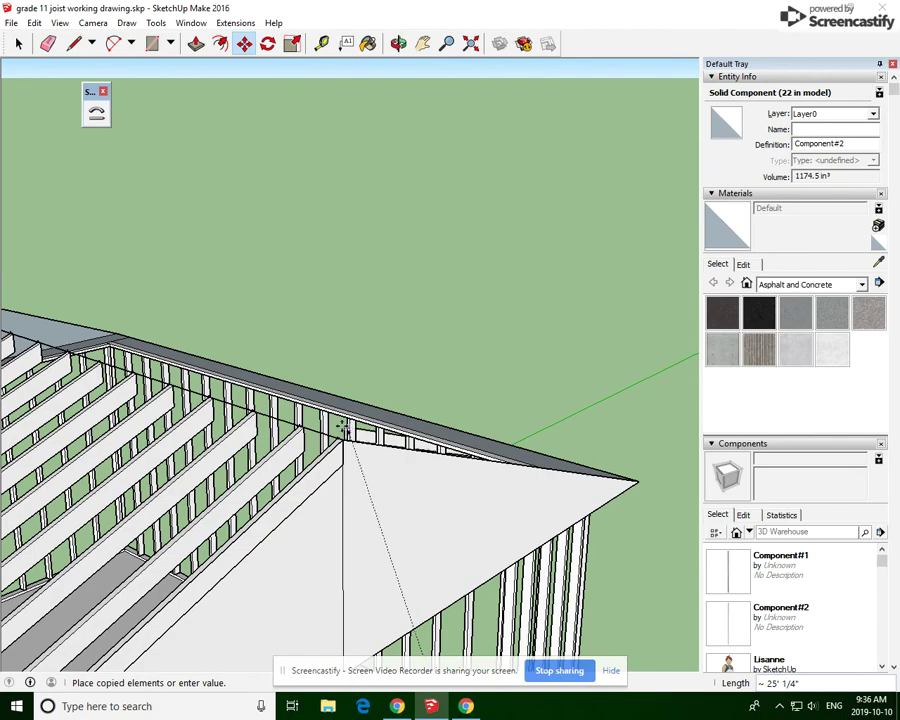
key(Escape)
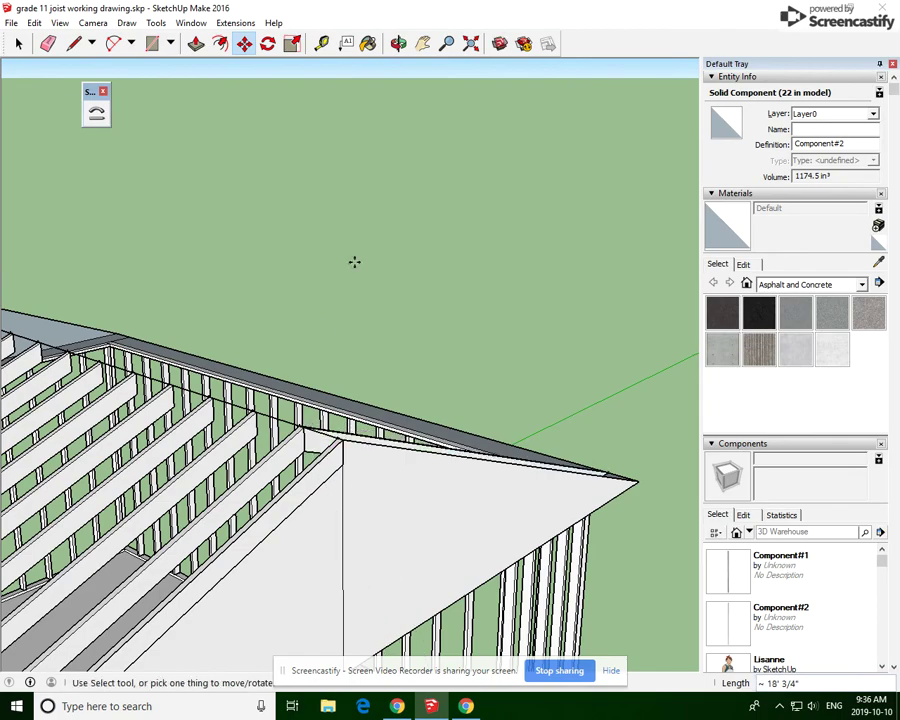
click(398, 43)
drag(484, 542, 117, 241)
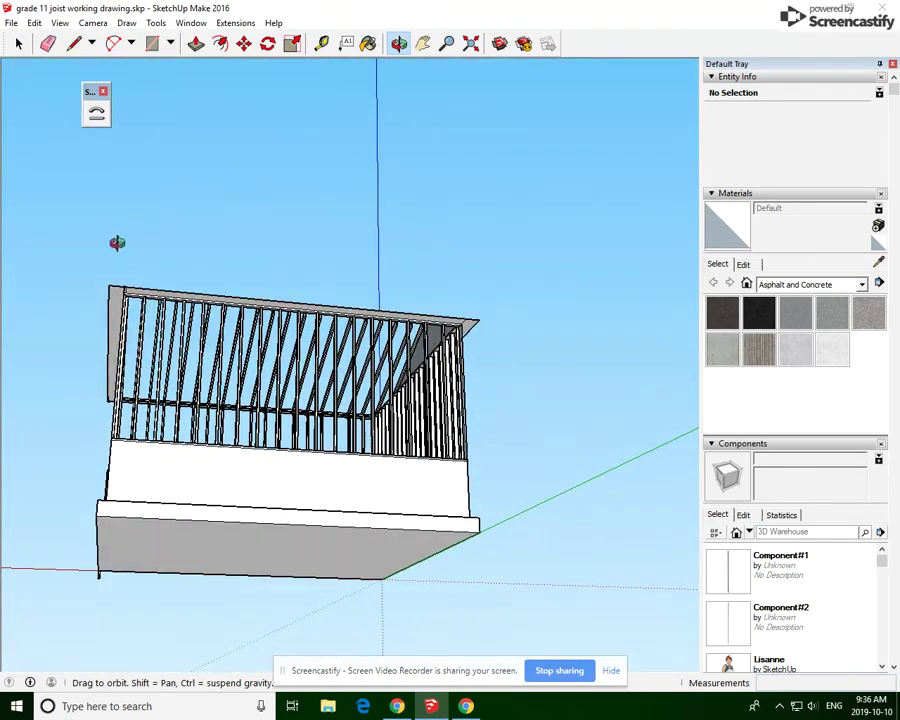
scroll(125, 300, up, 6)
scroll(121, 297, up, 2)
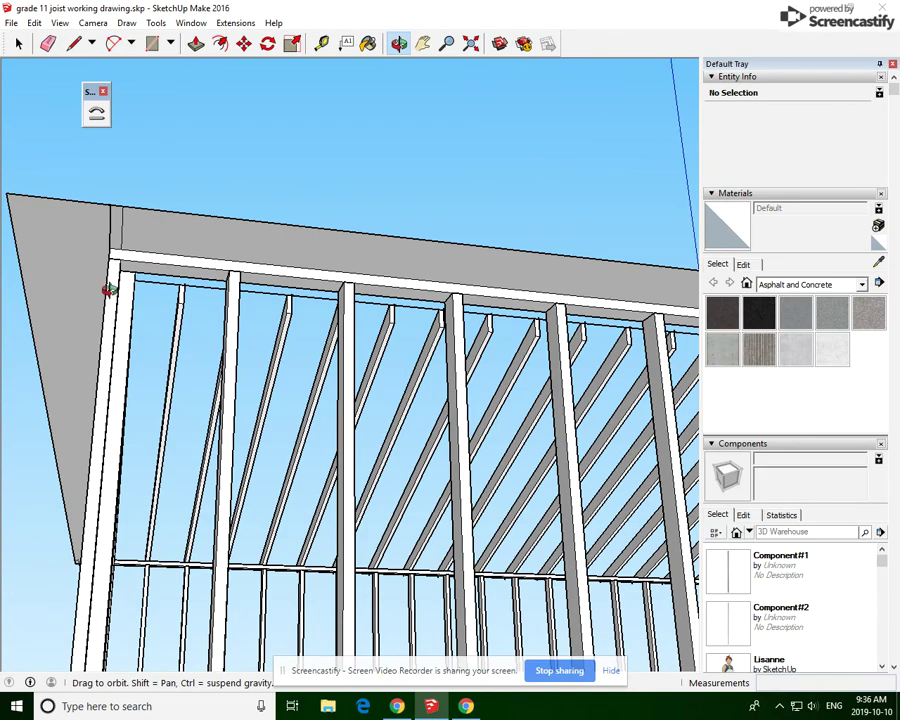
scroll(124, 281, down, 8)
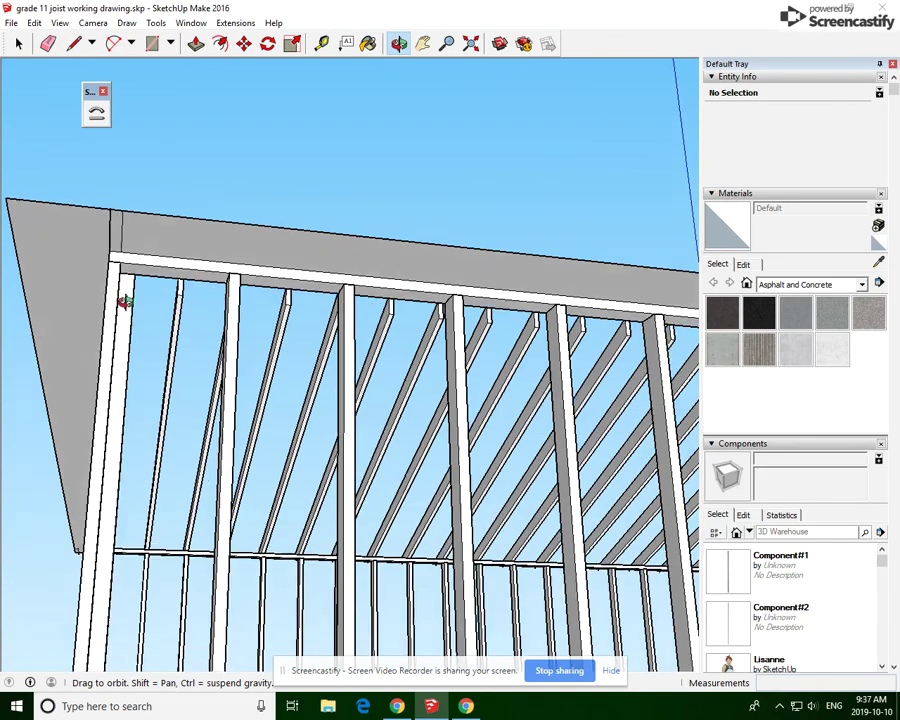
scroll(172, 431, down, 3)
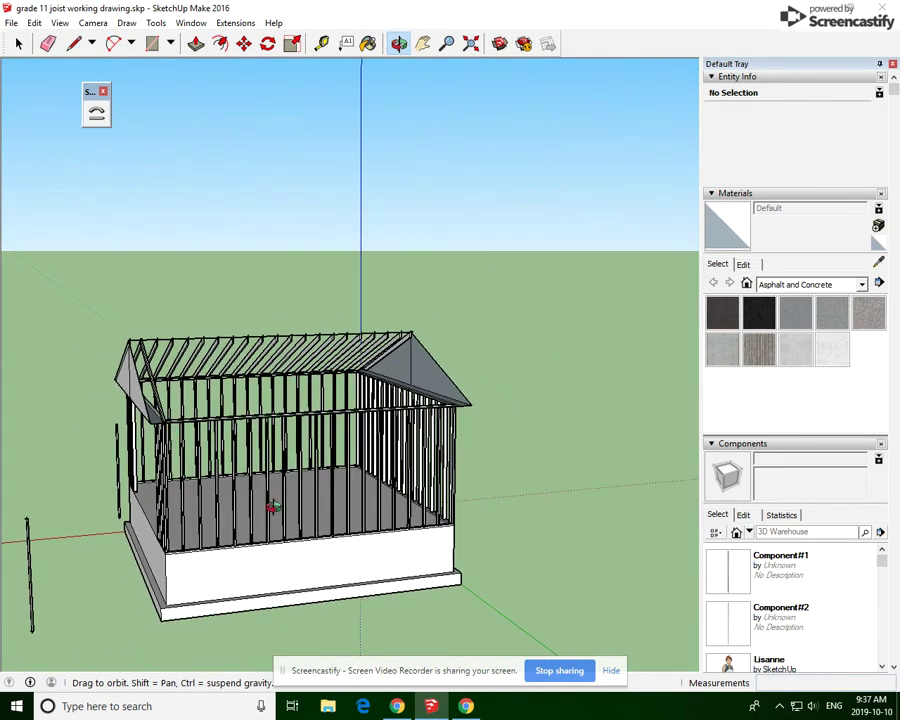
mouse_move(390, 706)
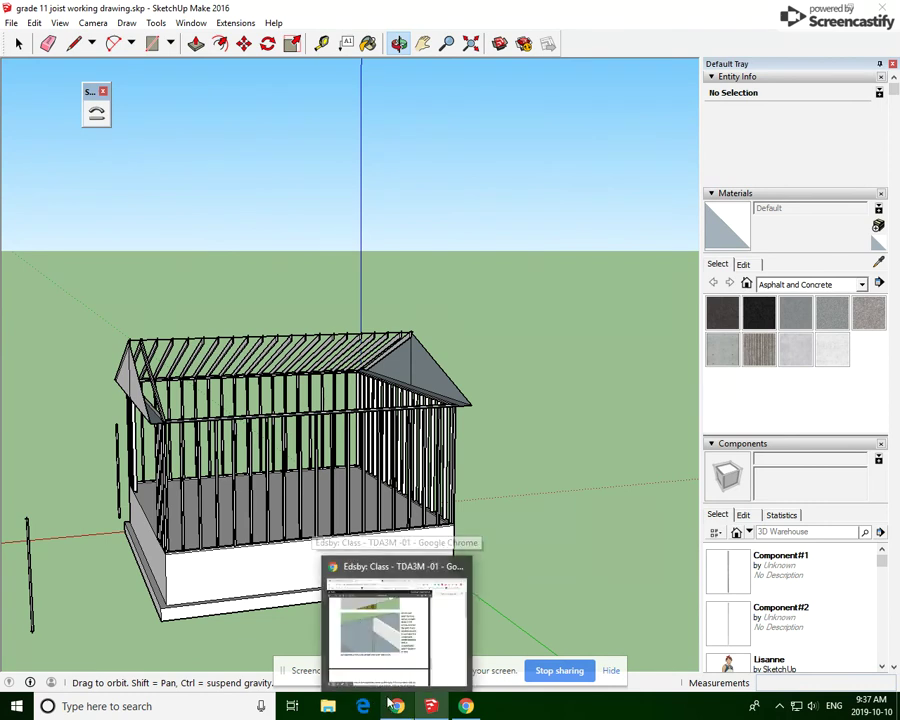